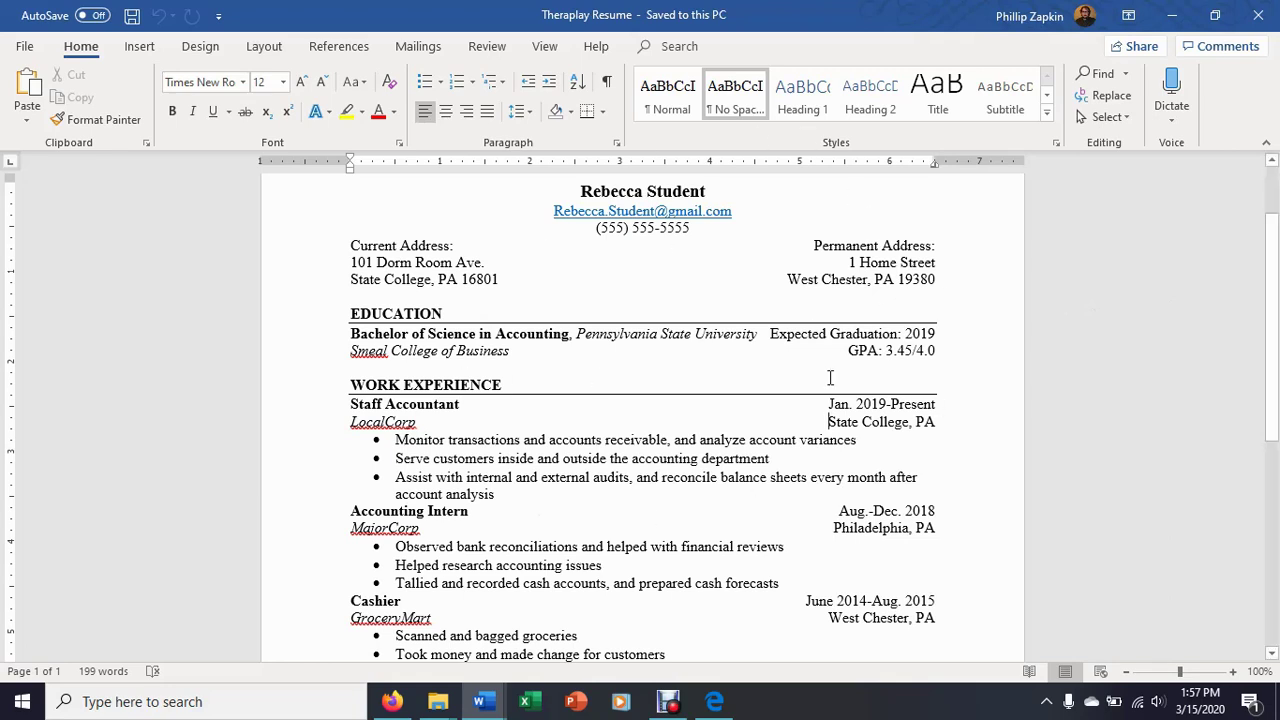
Highlight the name heading the resume, and switch to the Theraplay job ad in Edge to highlight its position title and company name
drag(580, 190, 707, 191)
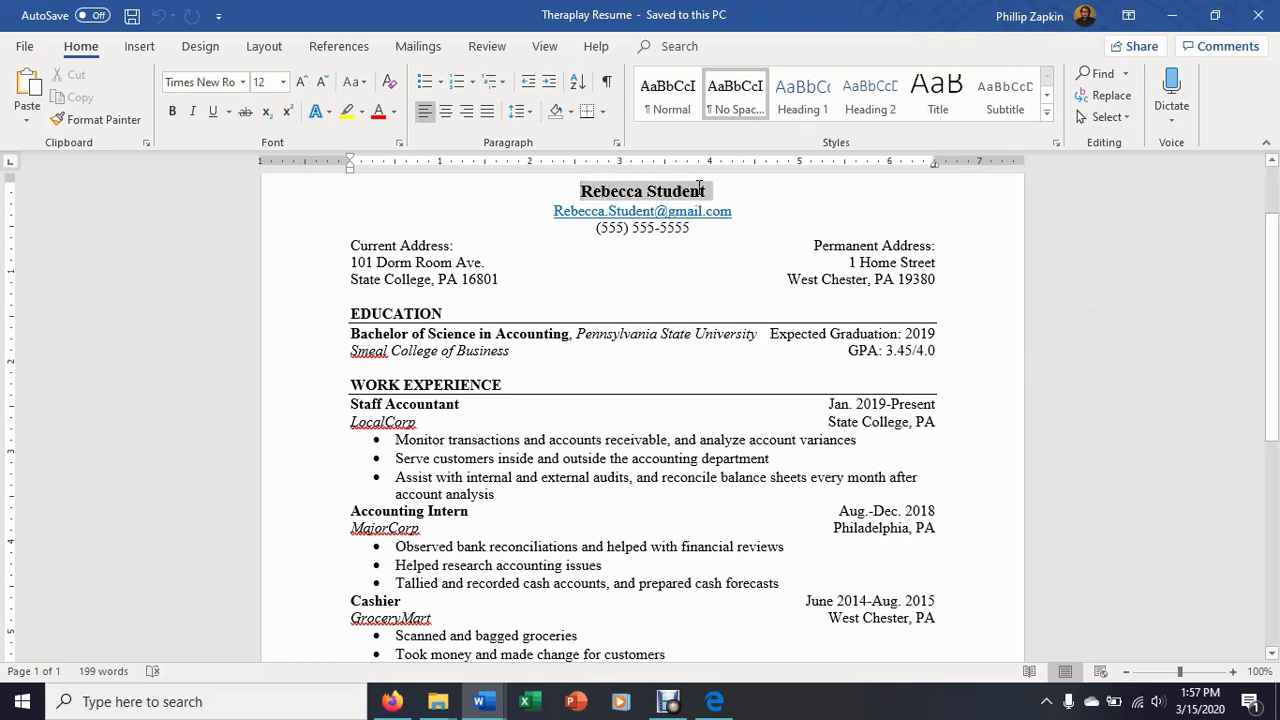
click(1000, 273)
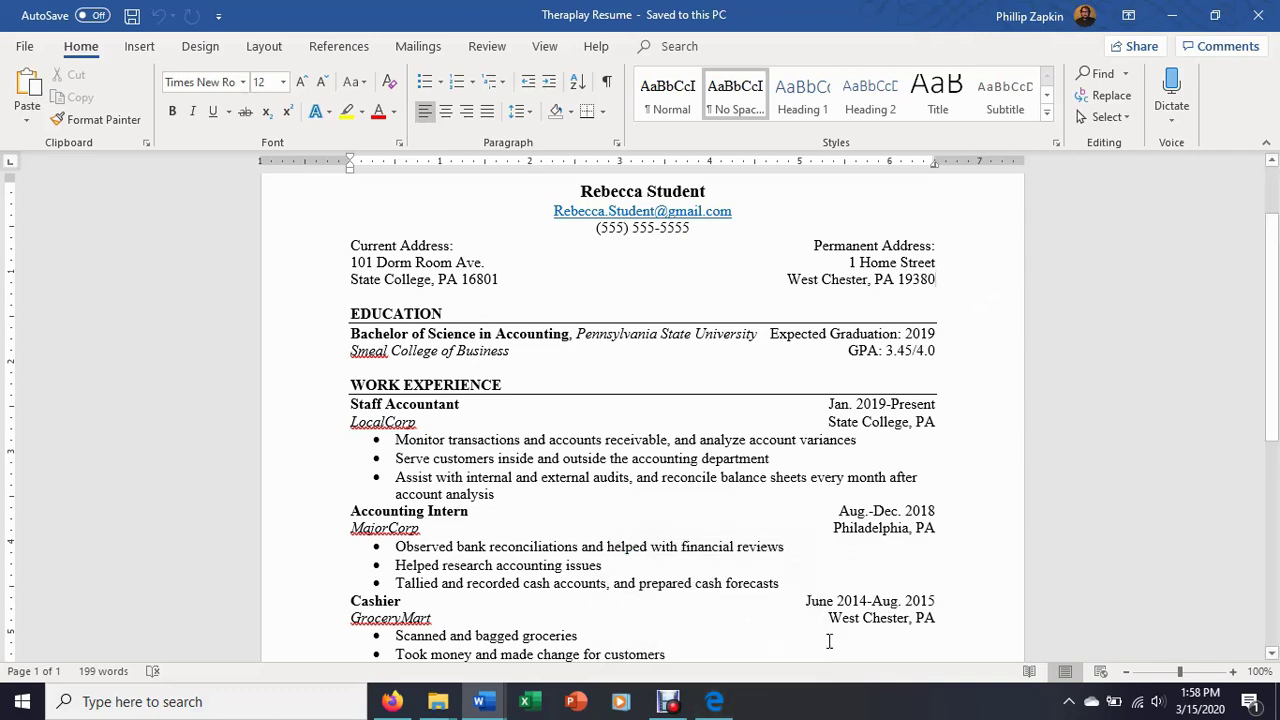
click(714, 704)
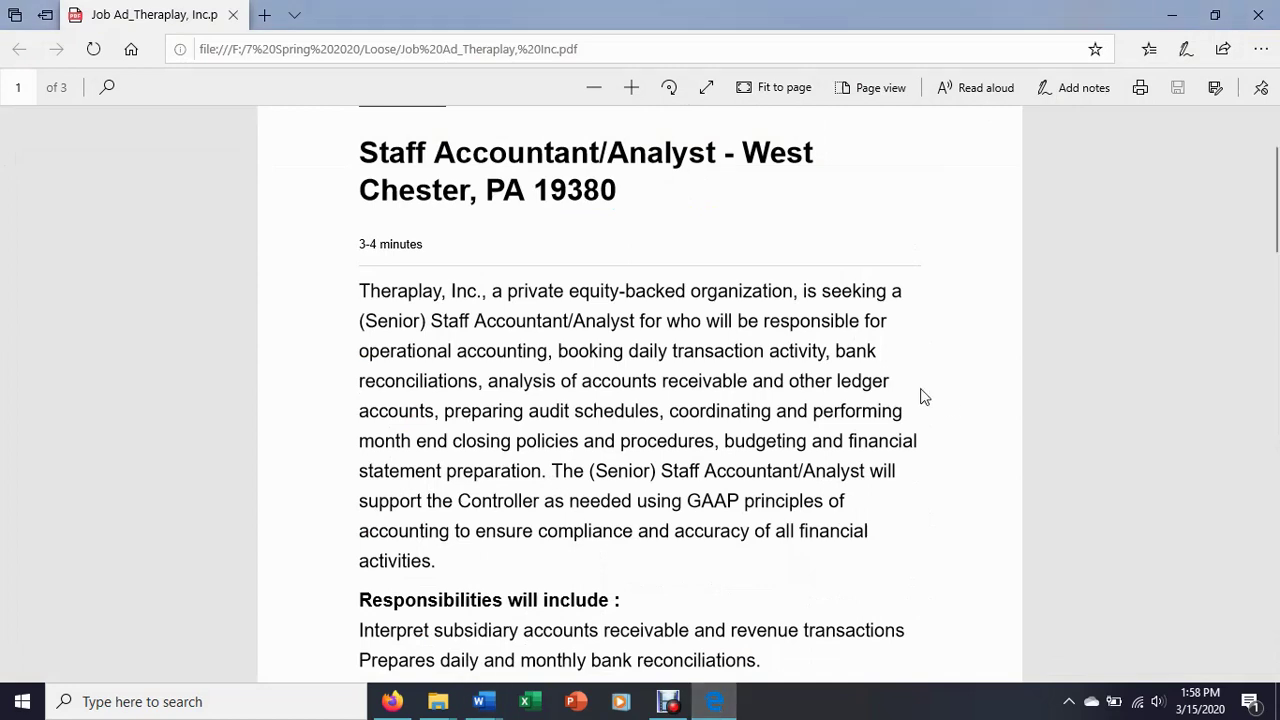
drag(359, 153, 672, 155)
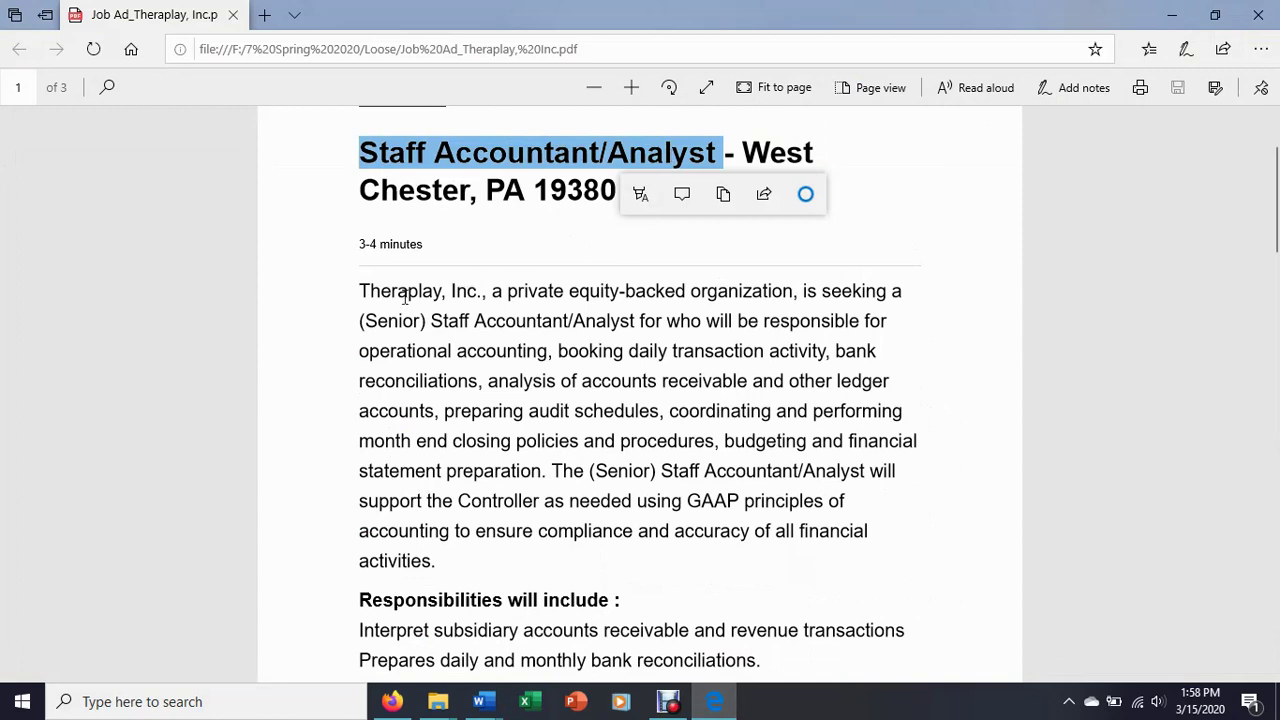
drag(360, 290, 482, 287)
click(995, 333)
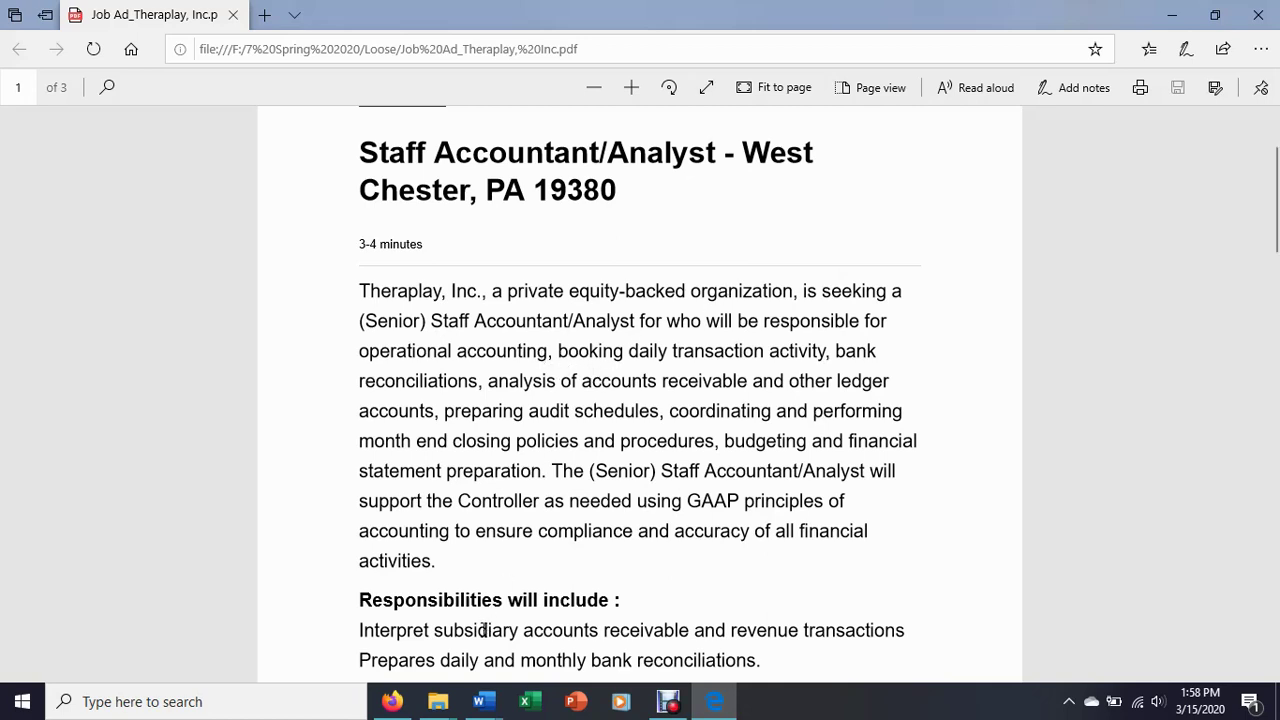
Switch to the Theraplay Resume document in Word and skim it down to the Skills section and back up
mouse_move(483, 705)
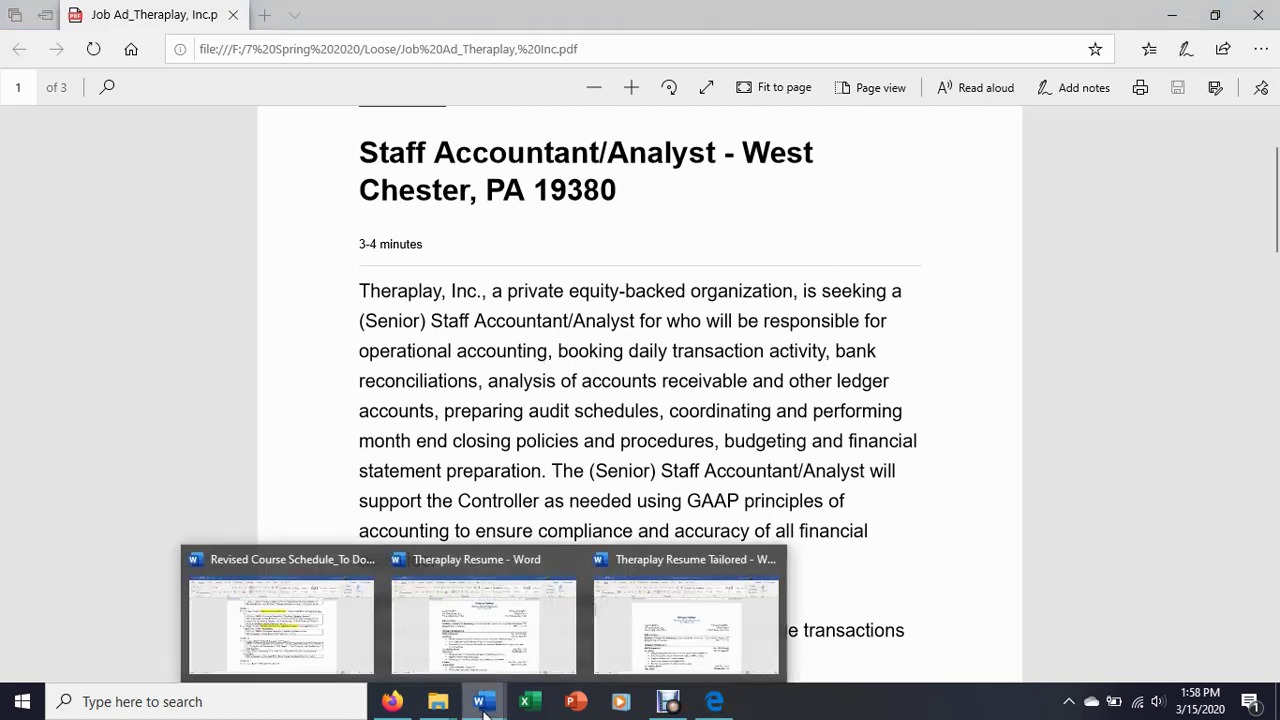
click(472, 645)
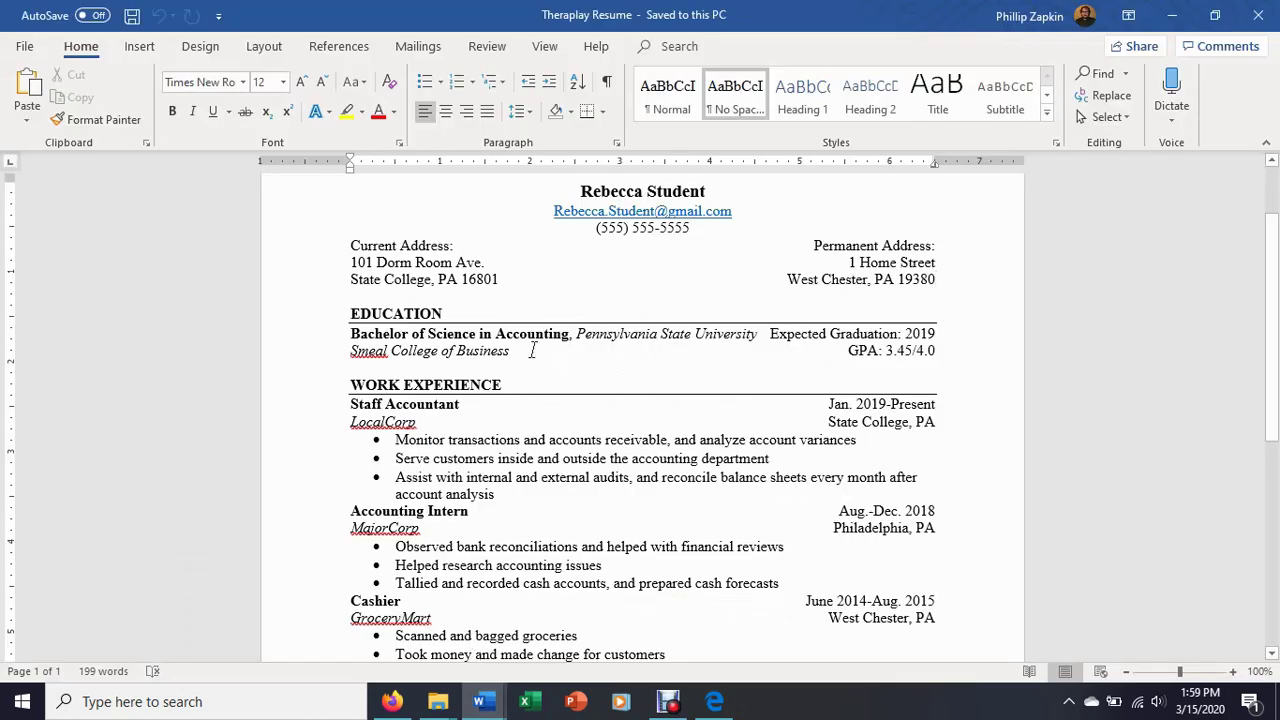
scroll(538, 341, down, 8)
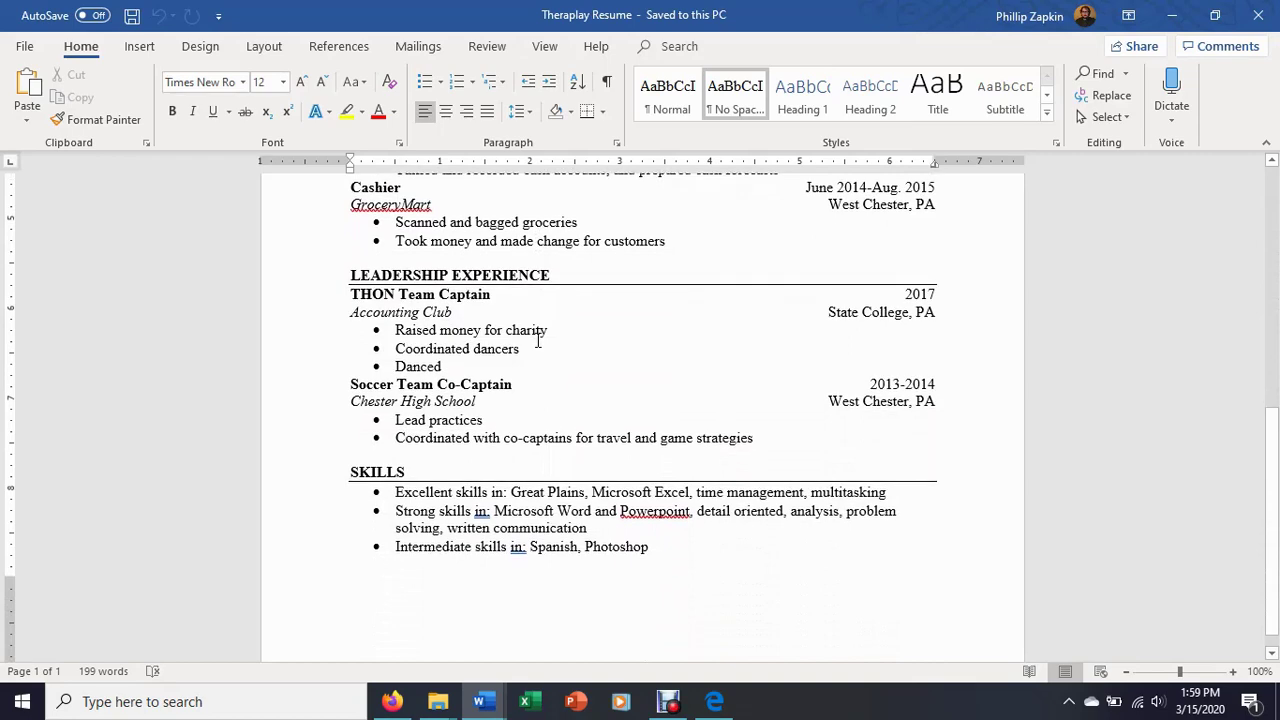
scroll(538, 341, up, 8)
Glance at the job ad in Edge and return to the Theraplay Resume document in Word
click(727, 698)
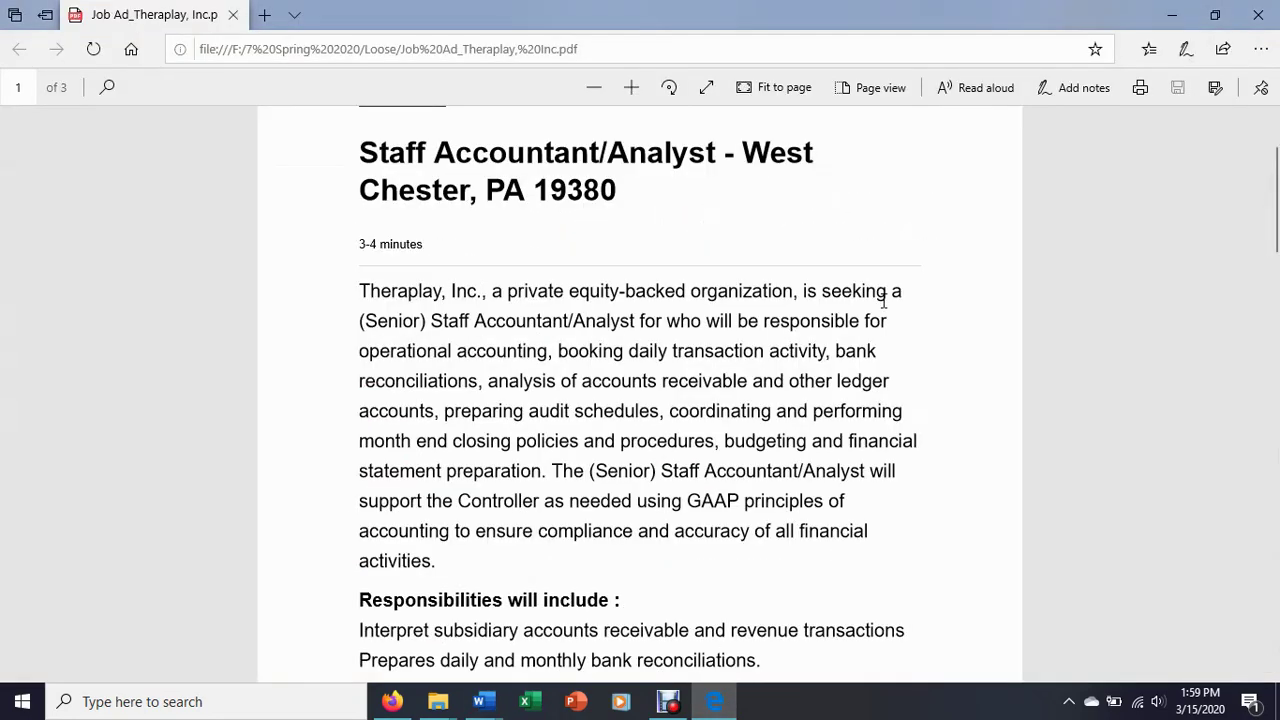
click(480, 704)
click(486, 628)
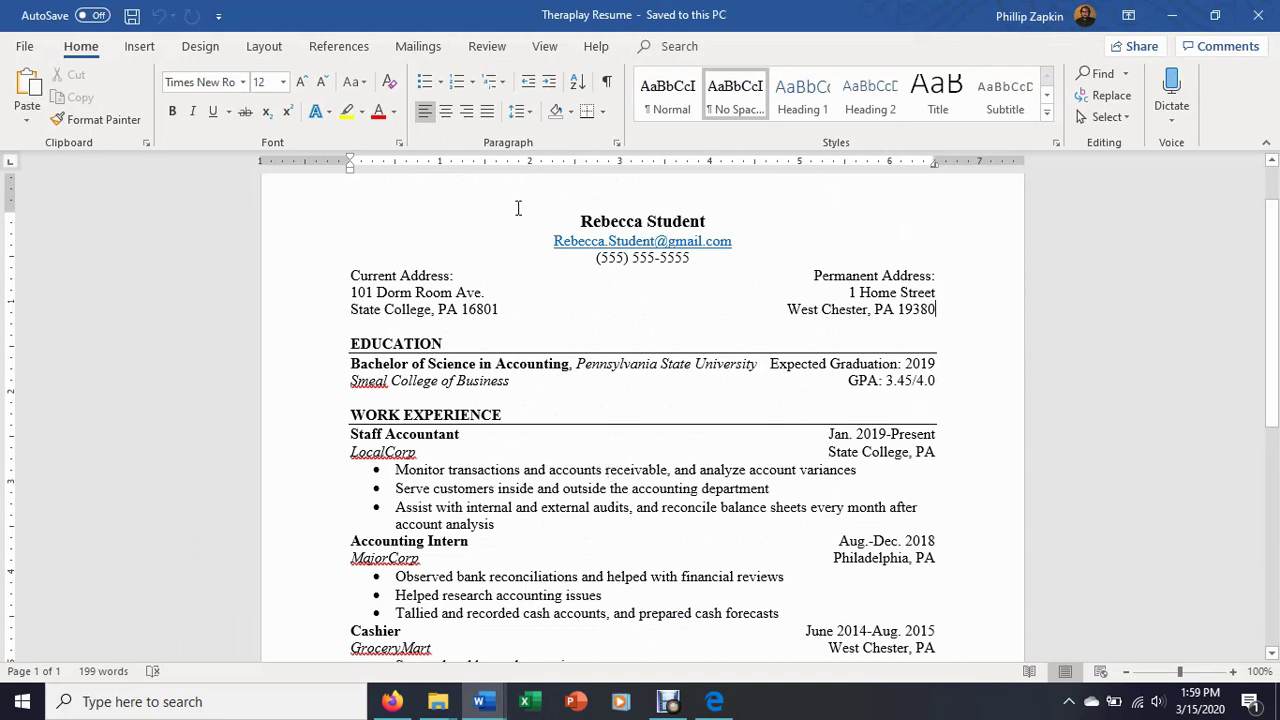
Highlight the resume's contact information block and its Education section, clearing the selection at the end
drag(574, 221, 941, 313)
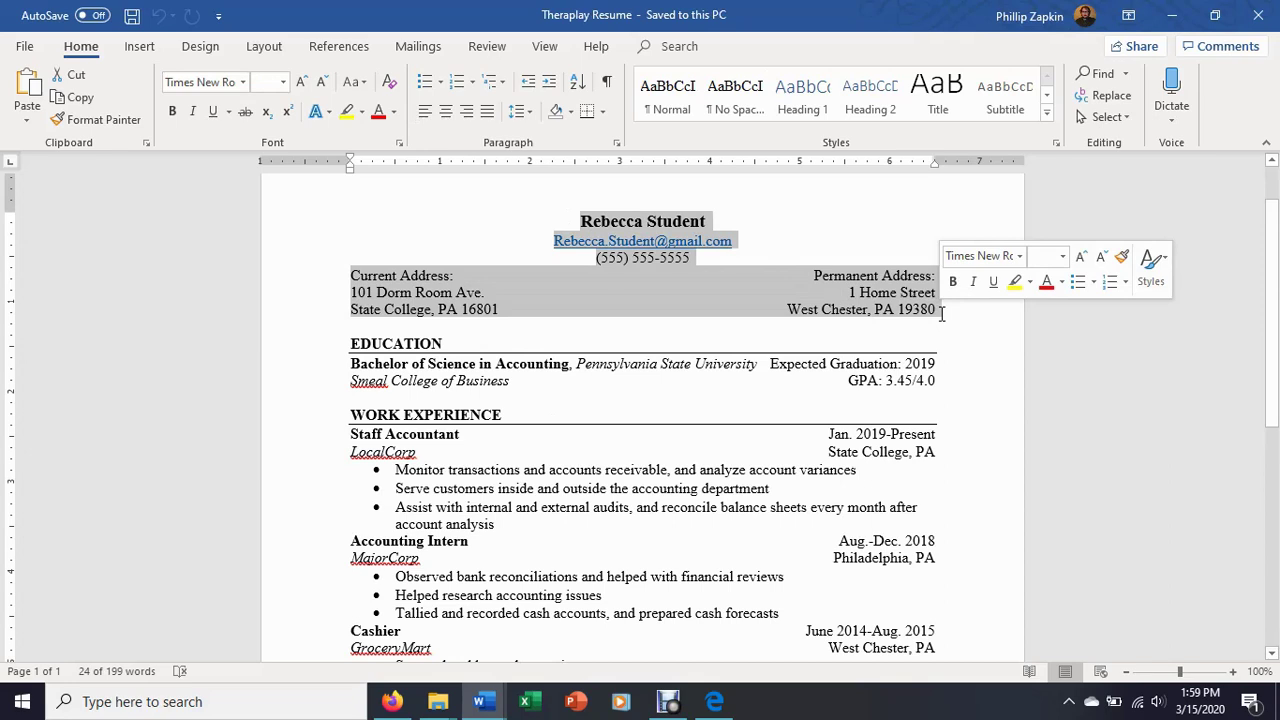
click(351, 343)
drag(351, 343, 939, 382)
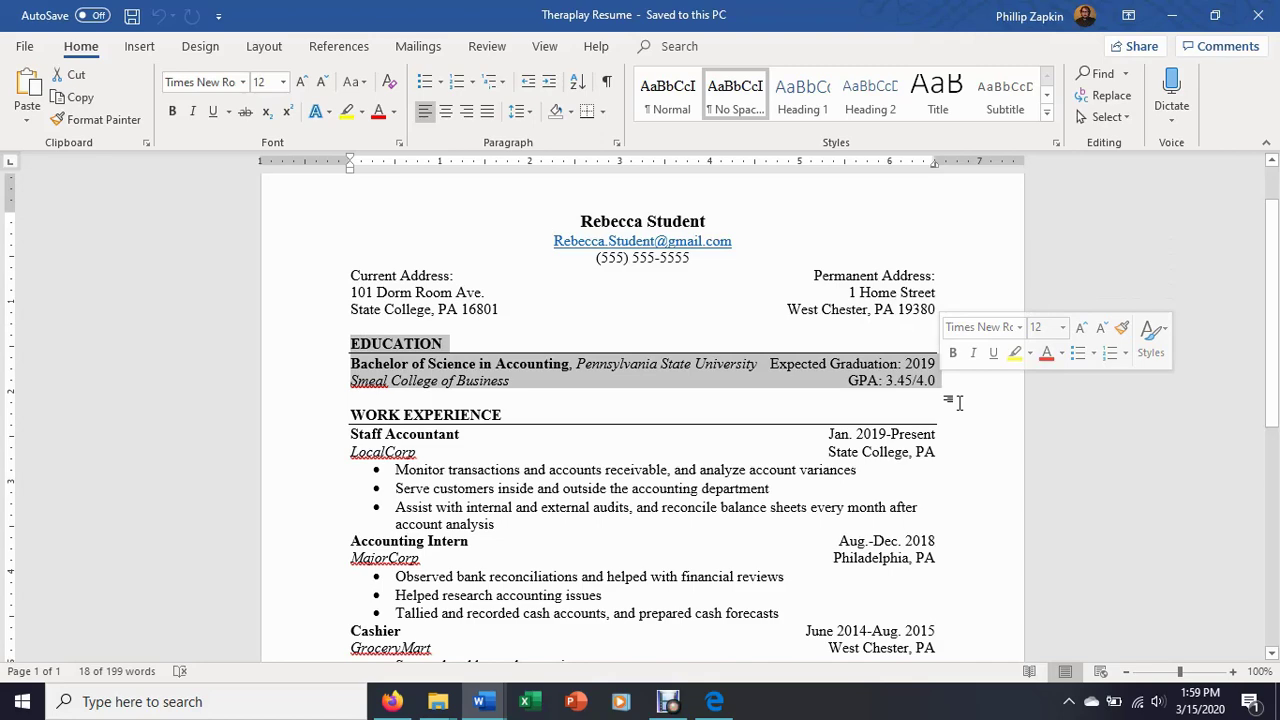
click(955, 398)
Review the Work Experience section, highlighting the Staff Accountant entry heading and the bullet points under Staff Accountant and Accounting Intern
scroll(952, 395, down, 1)
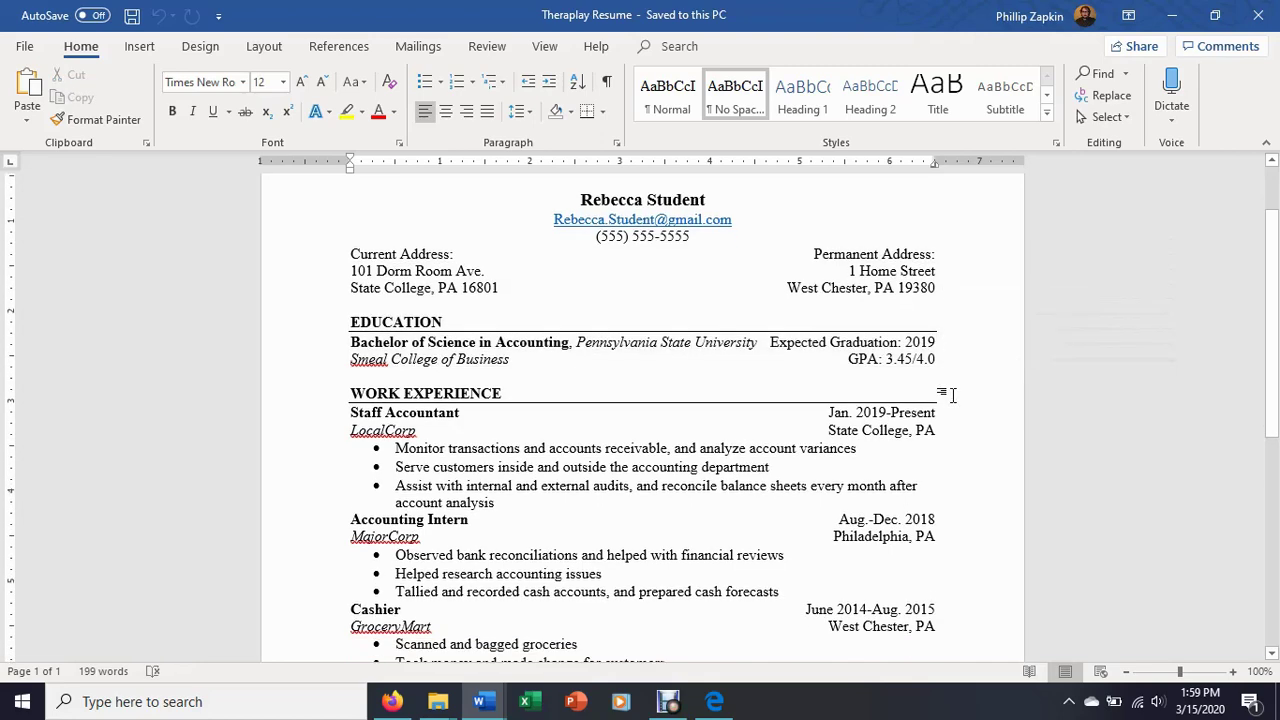
scroll(952, 395, down, 5)
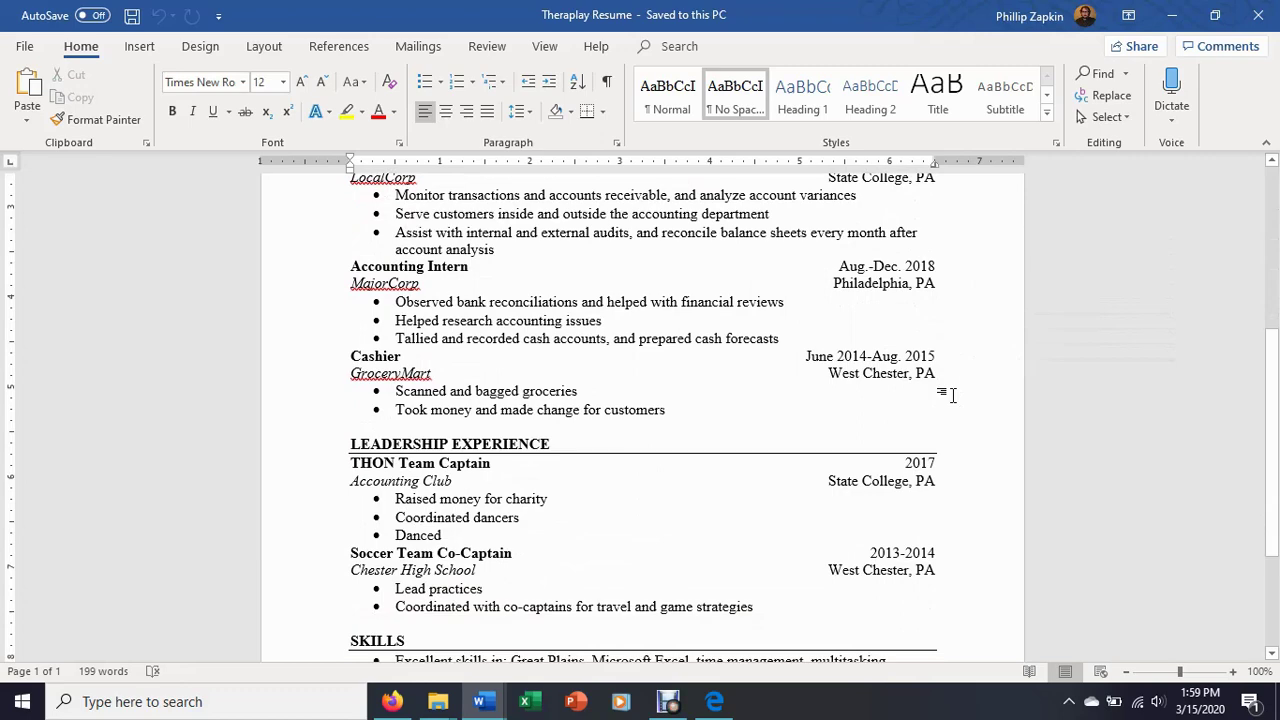
scroll(952, 395, up, 2)
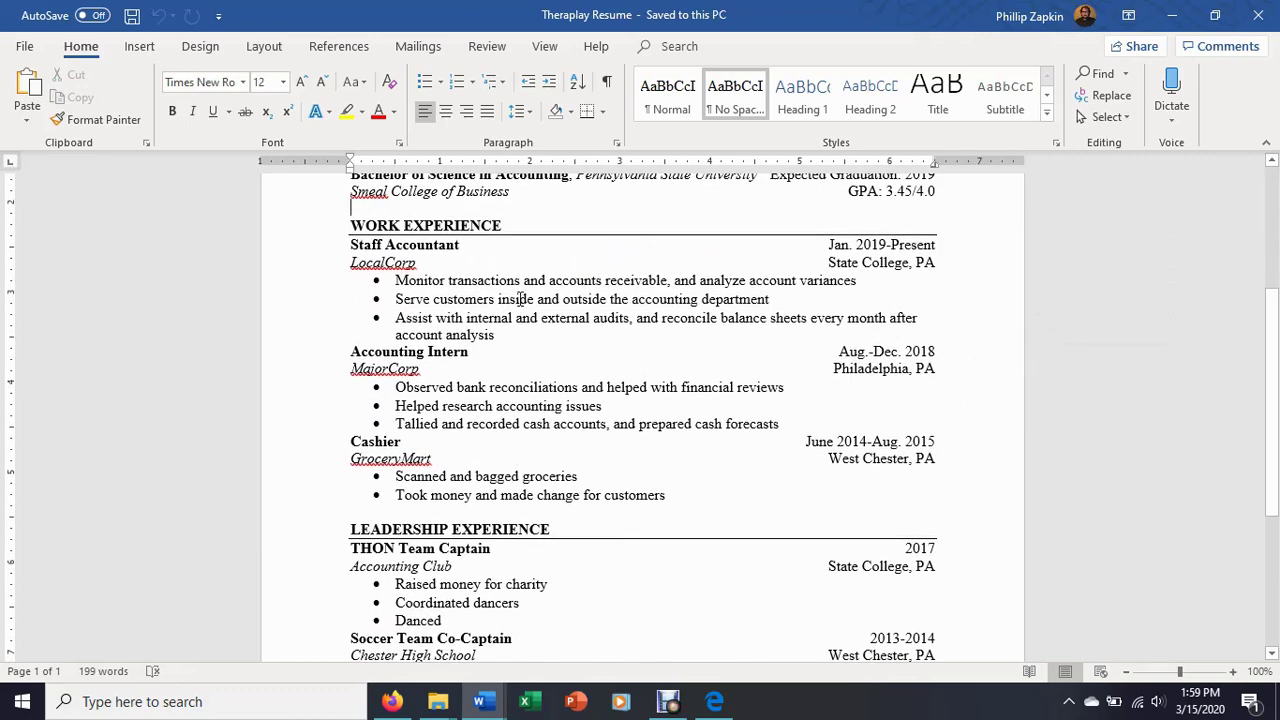
drag(348, 245, 938, 256)
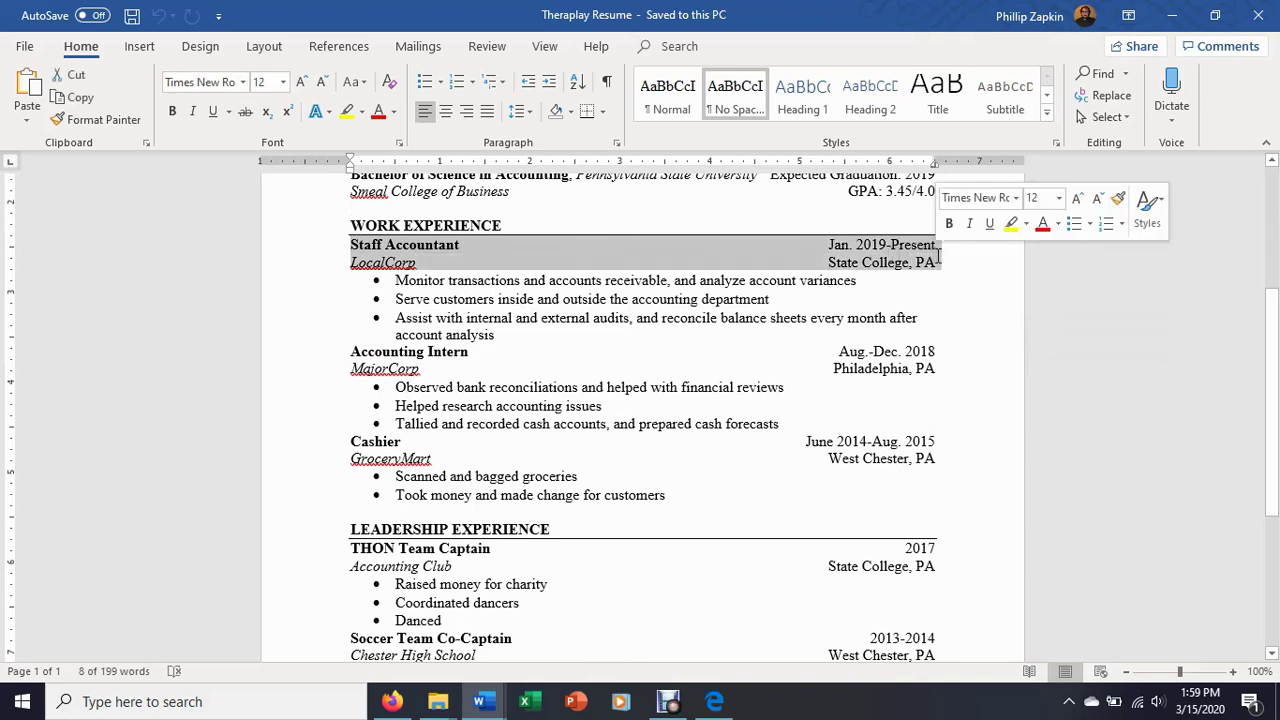
drag(352, 530, 516, 520)
click(451, 527)
drag(397, 280, 521, 333)
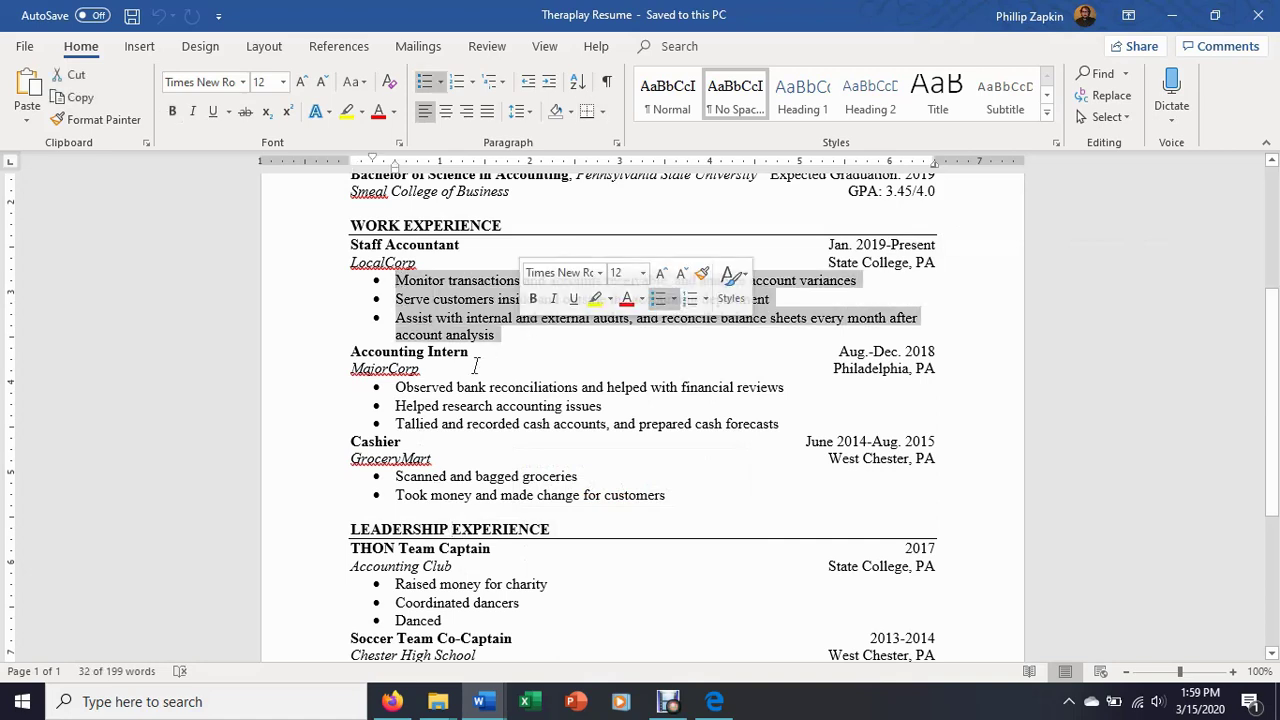
drag(396, 387, 780, 428)
Highlight the bullet points of both Leadership Experience entries and the Skills list in the resume
scroll(568, 513, down, 5)
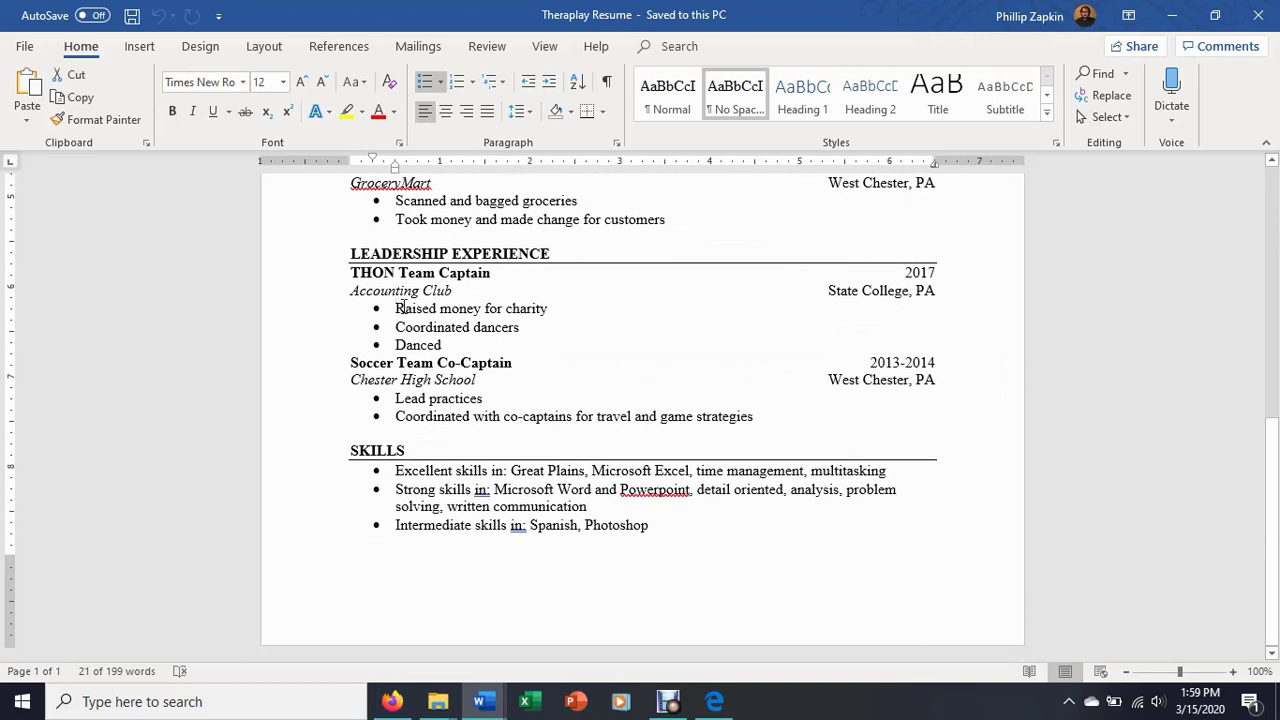
drag(396, 309, 442, 346)
drag(396, 399, 759, 420)
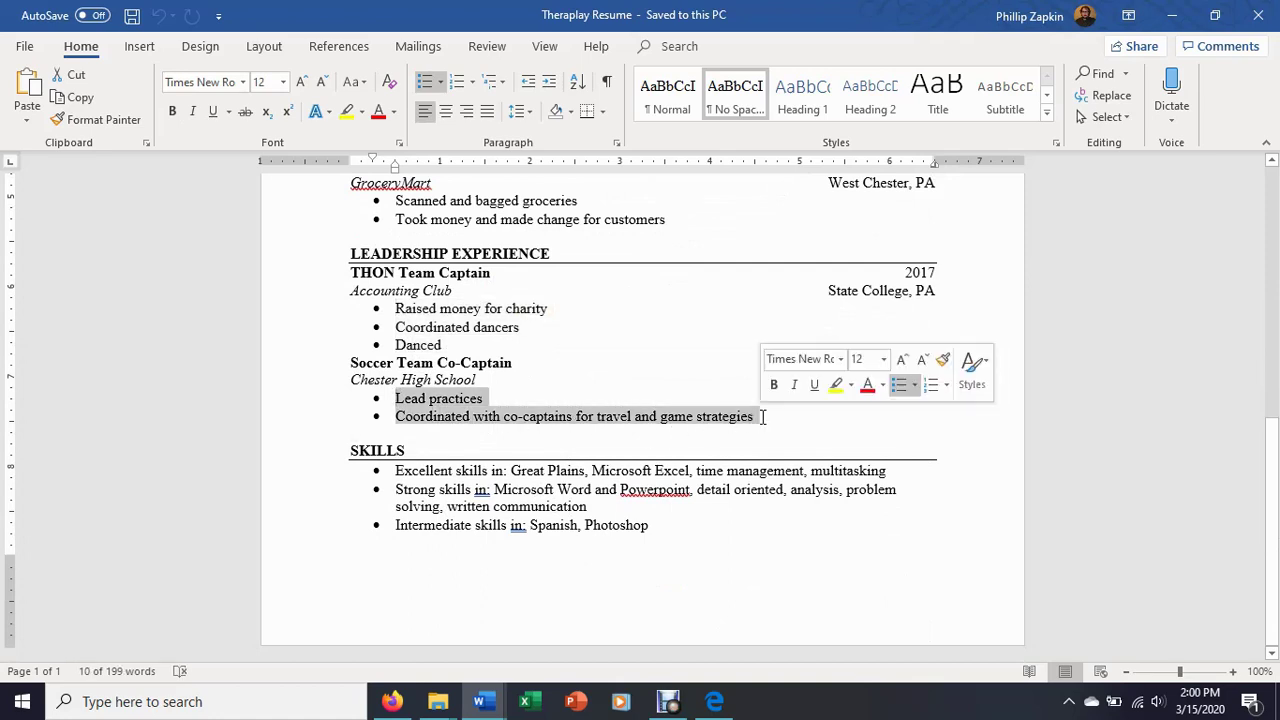
click(713, 424)
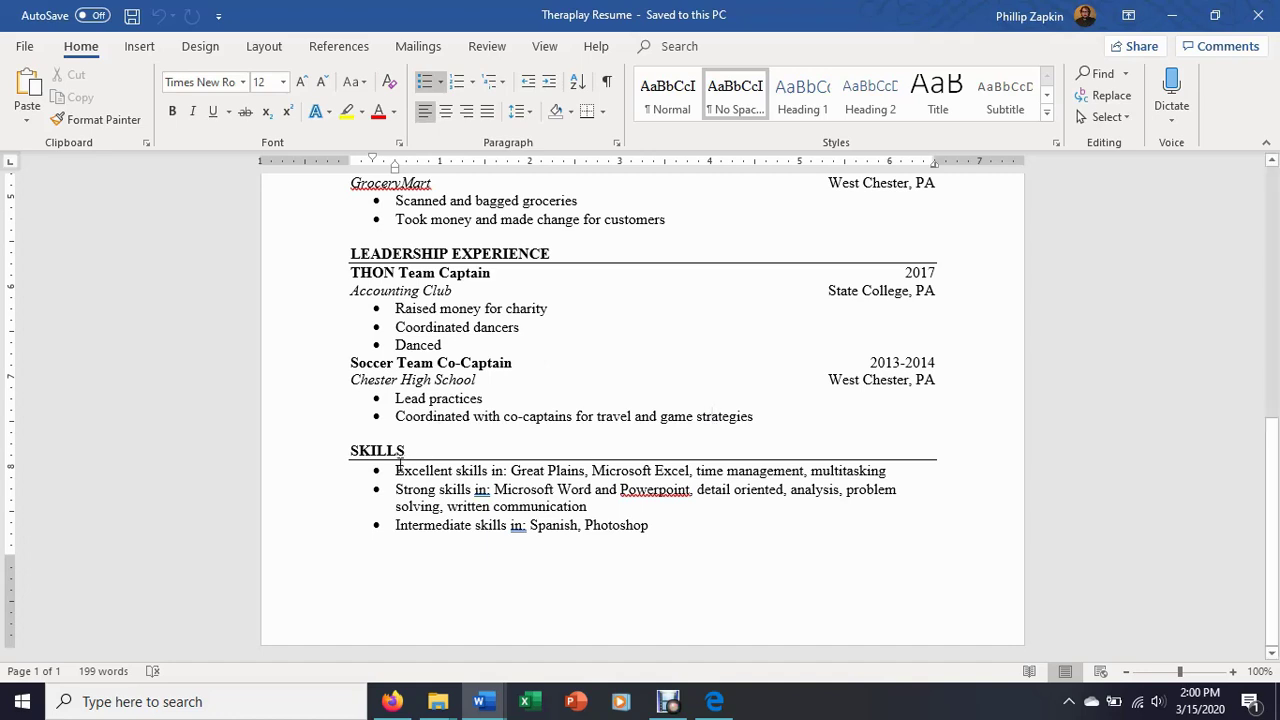
drag(396, 470, 636, 522)
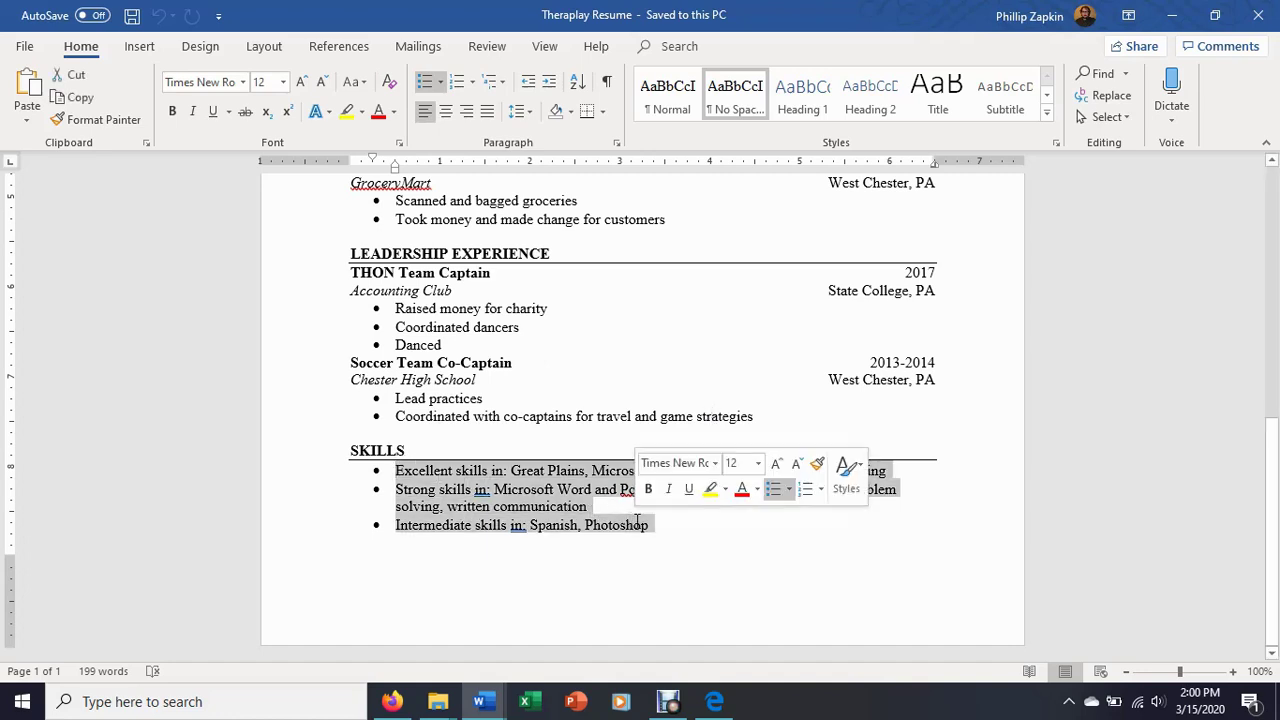
click(827, 533)
scroll(827, 533, up, 7)
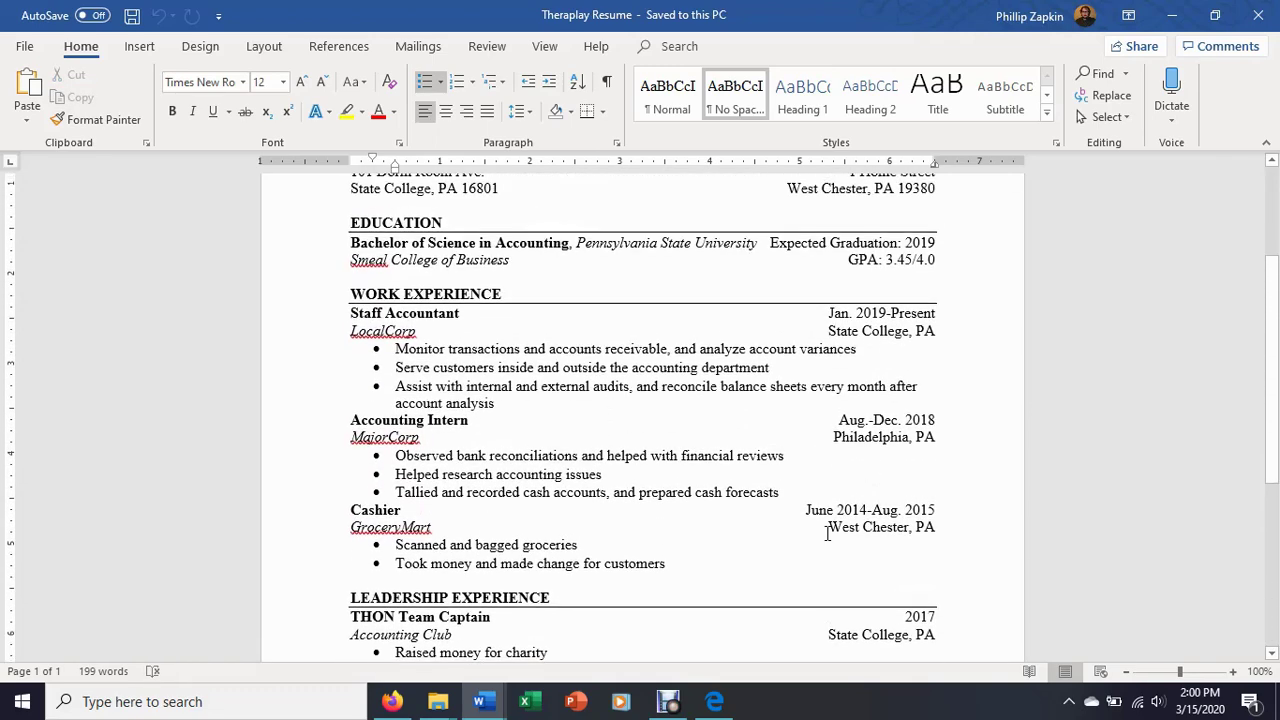
Switch to the Theraplay job ad in Edge and highlight its whole introductory paragraph
click(714, 701)
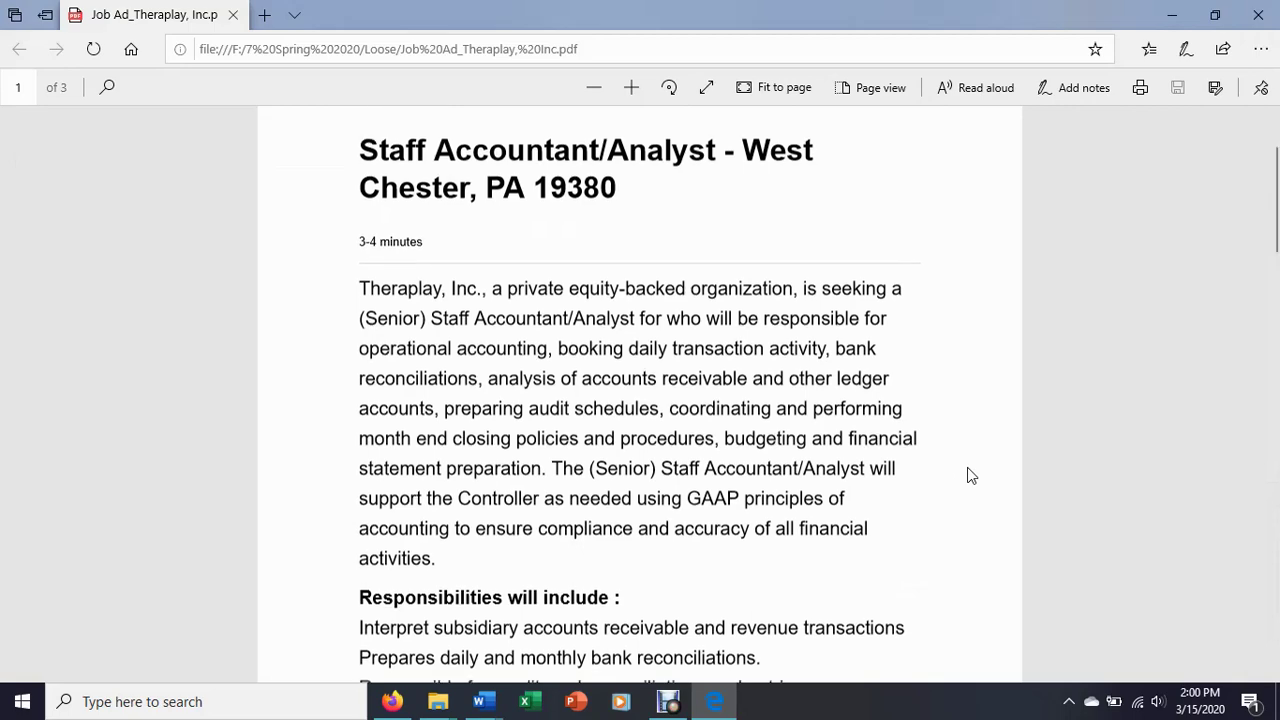
scroll(970, 475, down, 2)
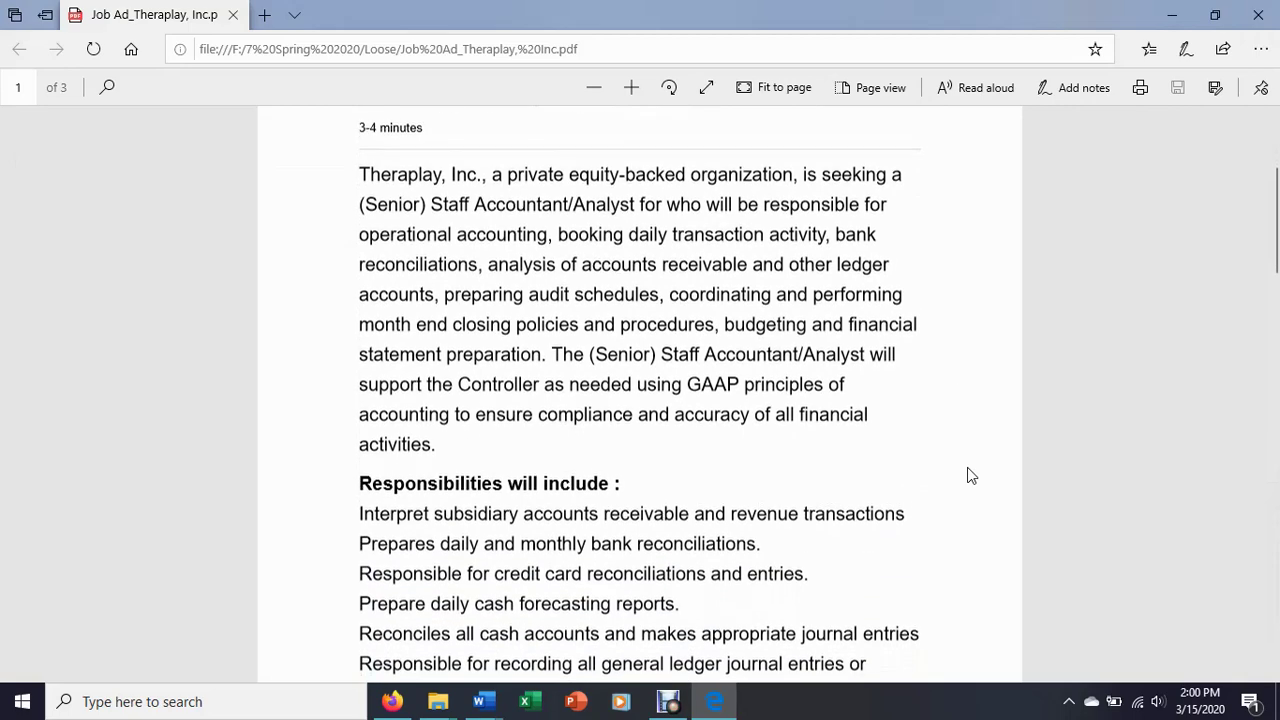
scroll(970, 475, up, 1)
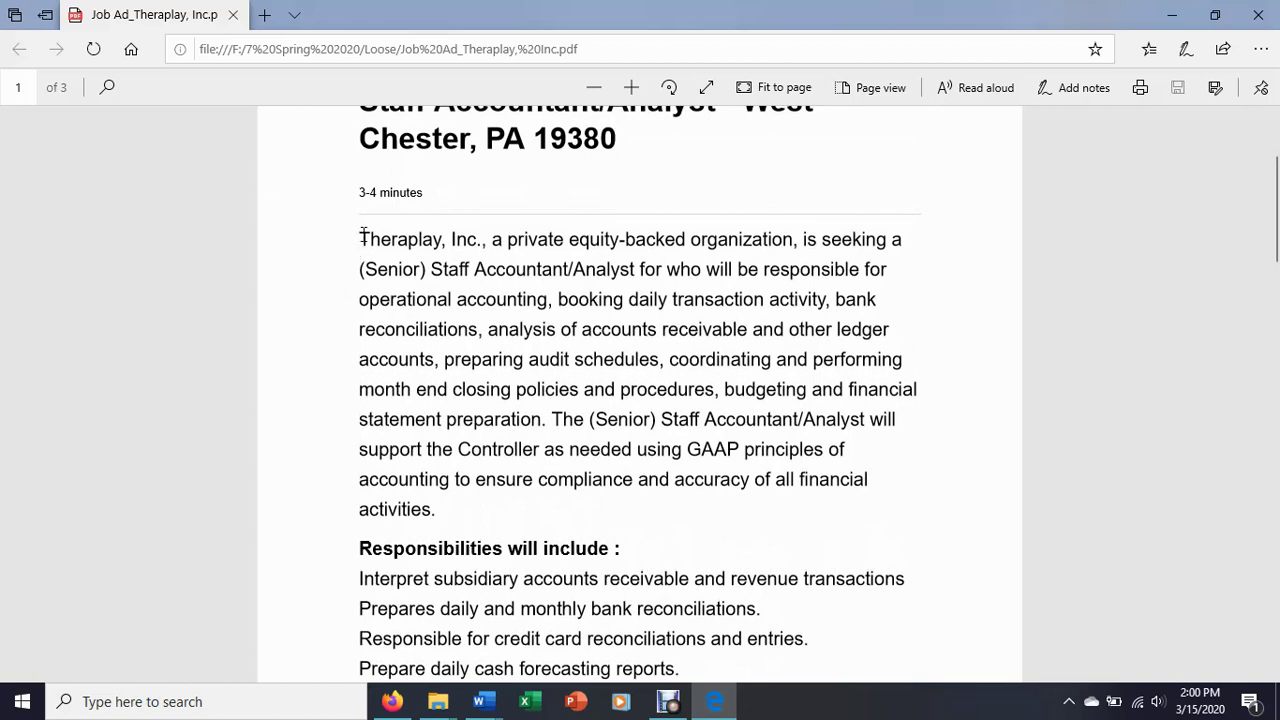
drag(360, 238, 397, 420)
drag(408, 497, 412, 506)
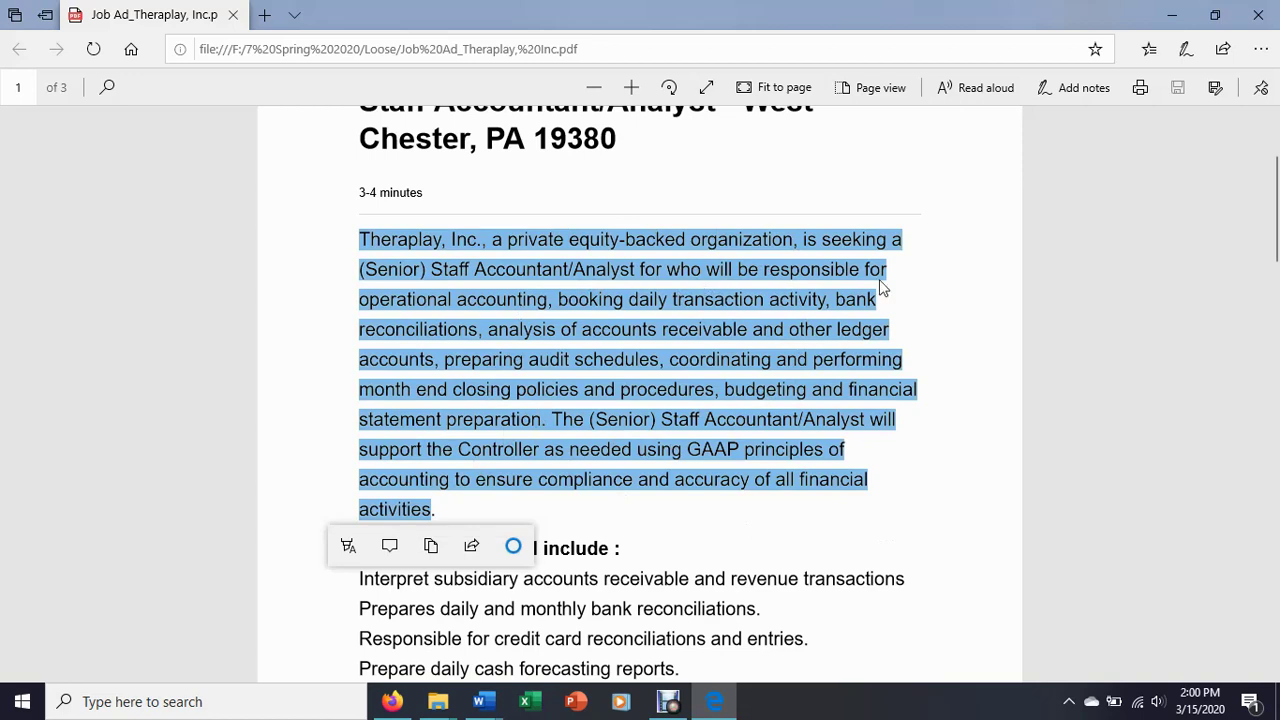
click(558, 298)
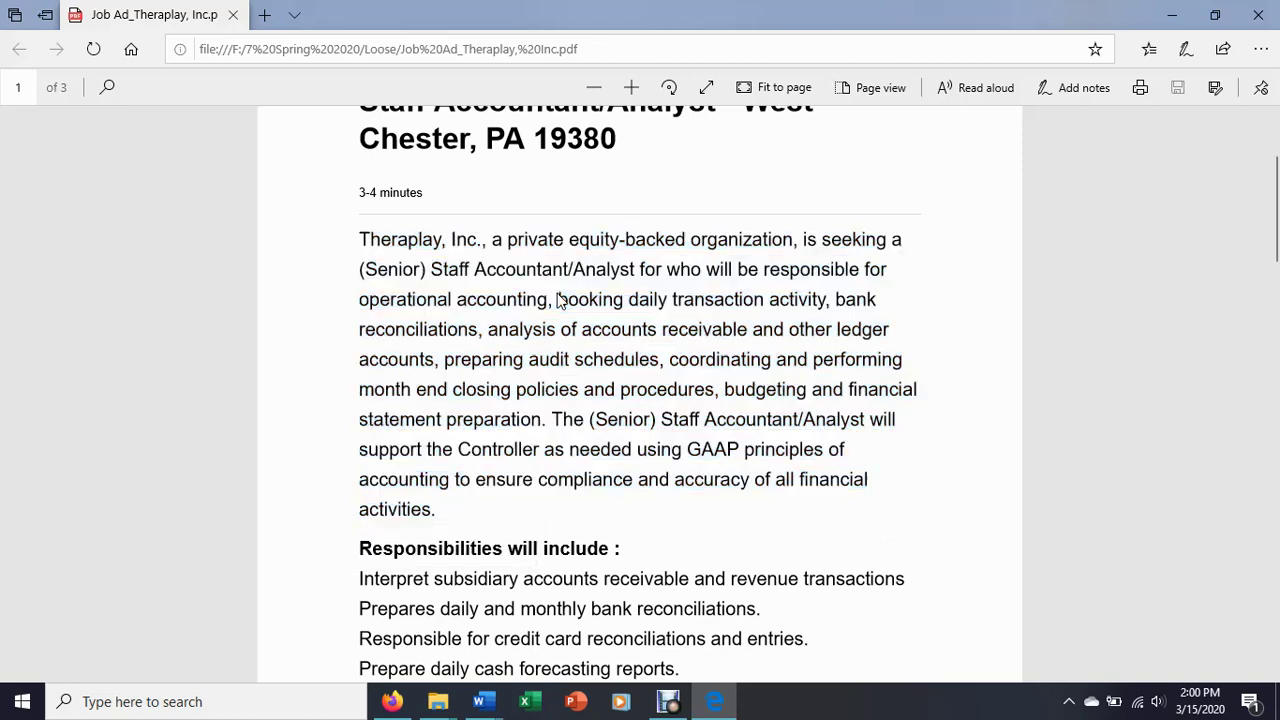
Highlight the duties from "responsible for" to "statement preparation" and the phrase "GAAP principles" in the job ad's introduction
drag(763, 269, 543, 420)
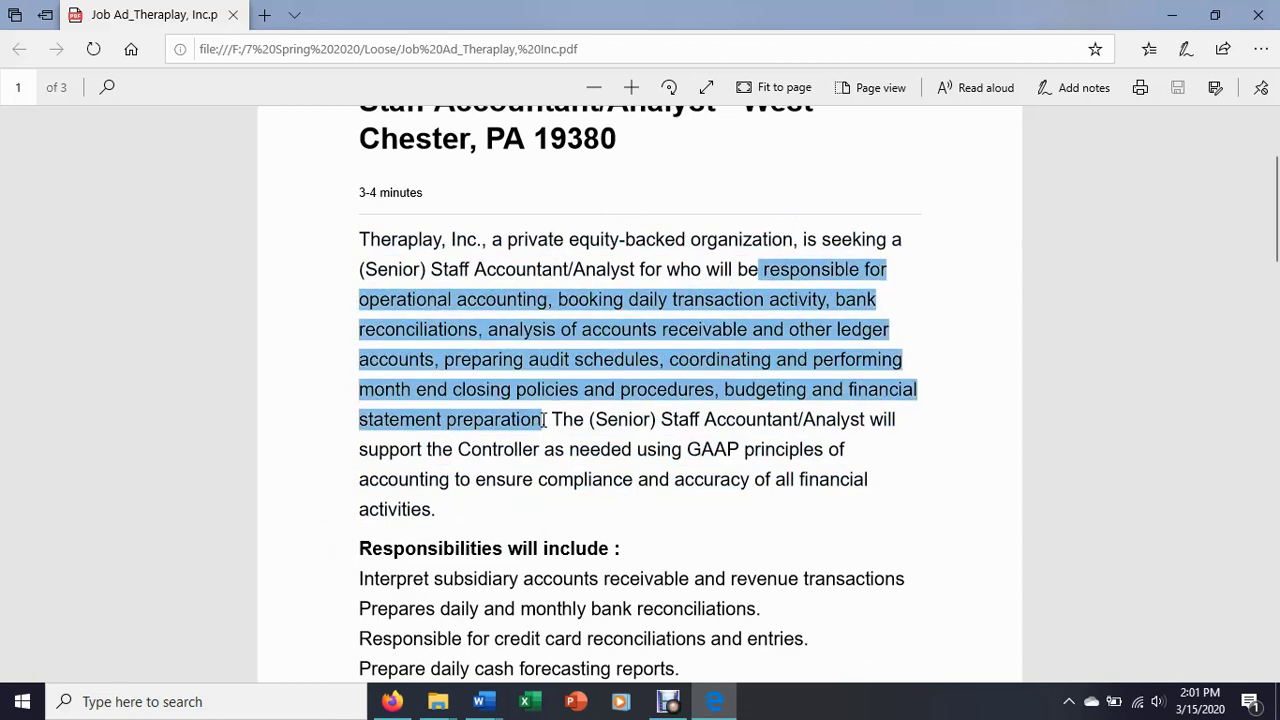
click(704, 450)
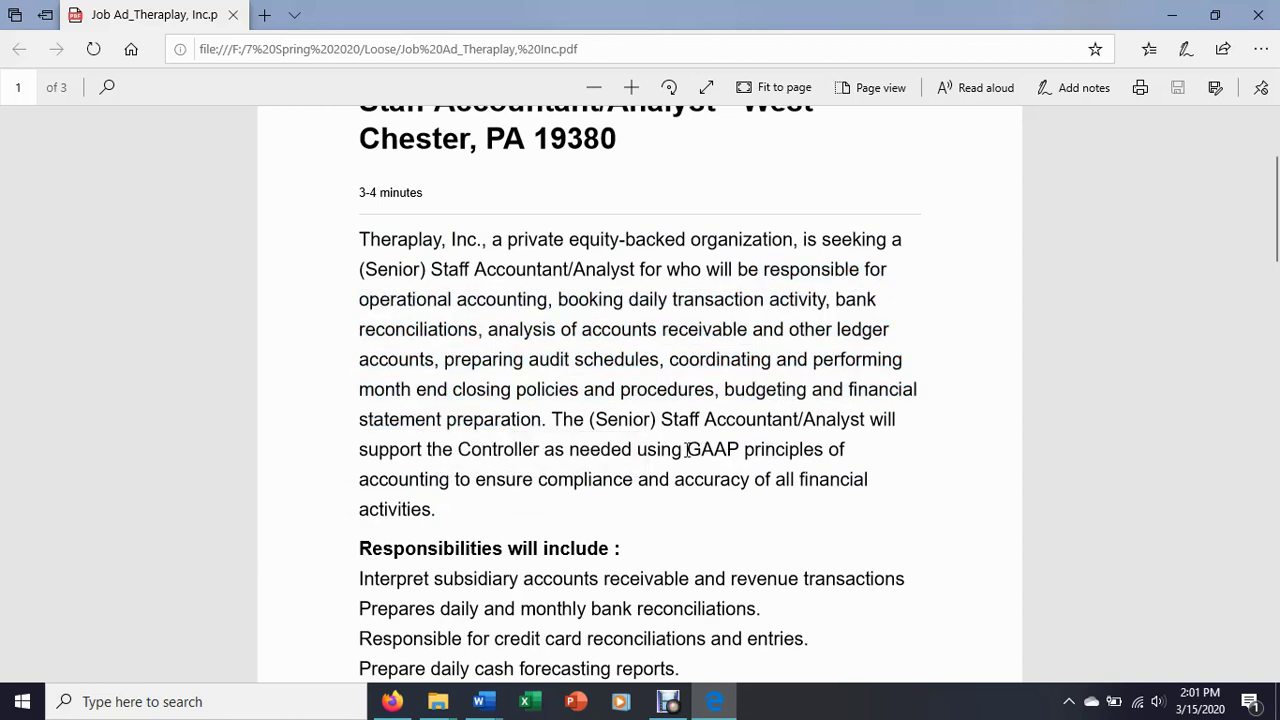
drag(687, 450, 809, 457)
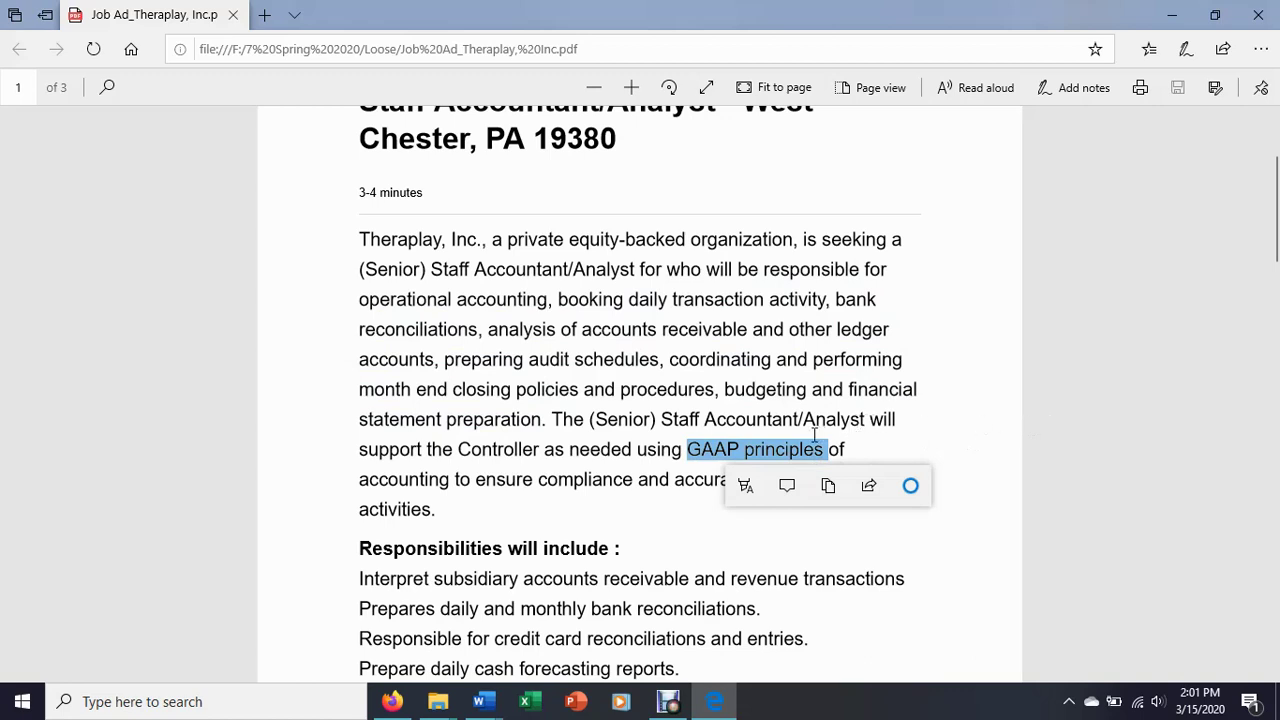
click(793, 457)
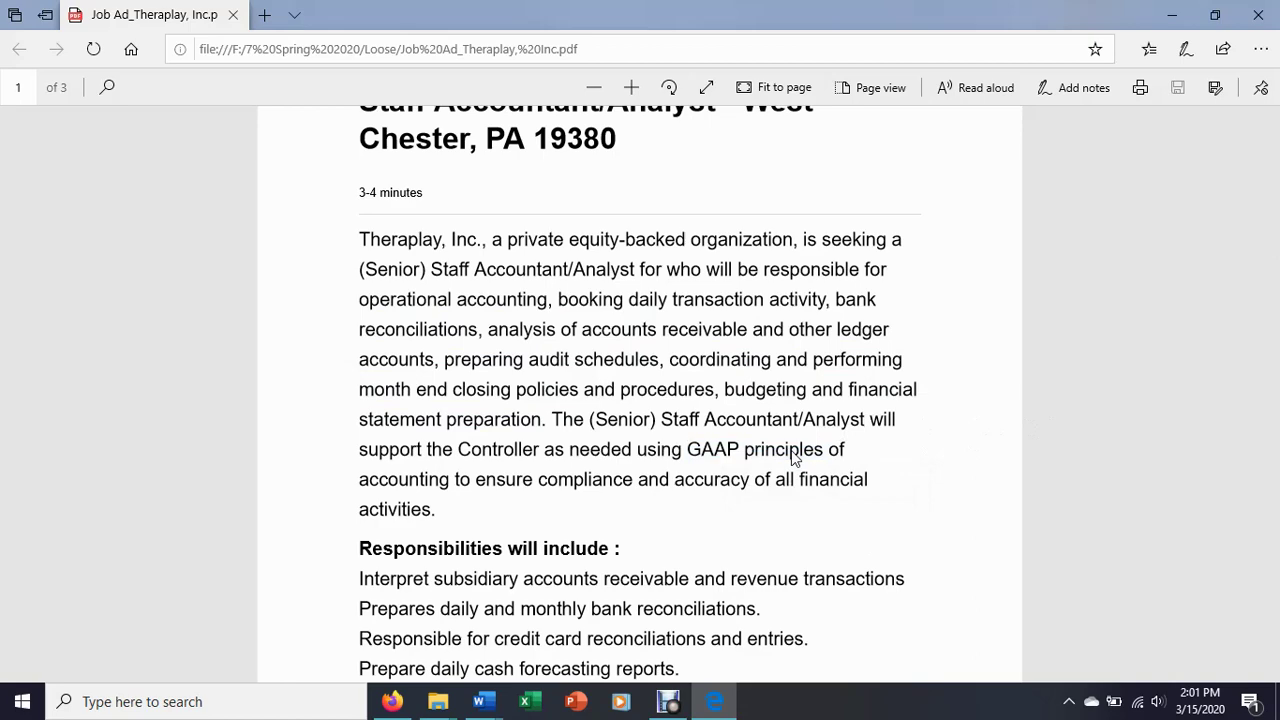
Examine the job ad's "Responsibilities will include" section and highlight the word "Responsibilities" in its heading
scroll(793, 457, down, 3)
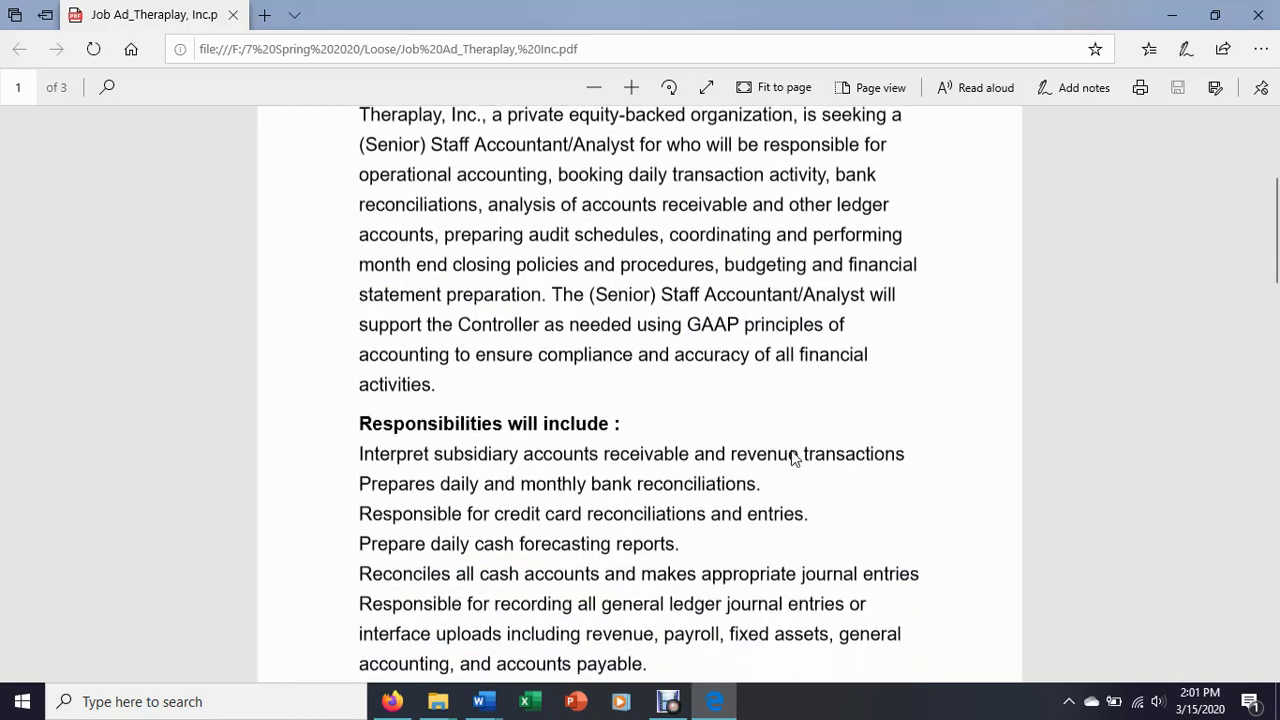
scroll(793, 457, down, 1)
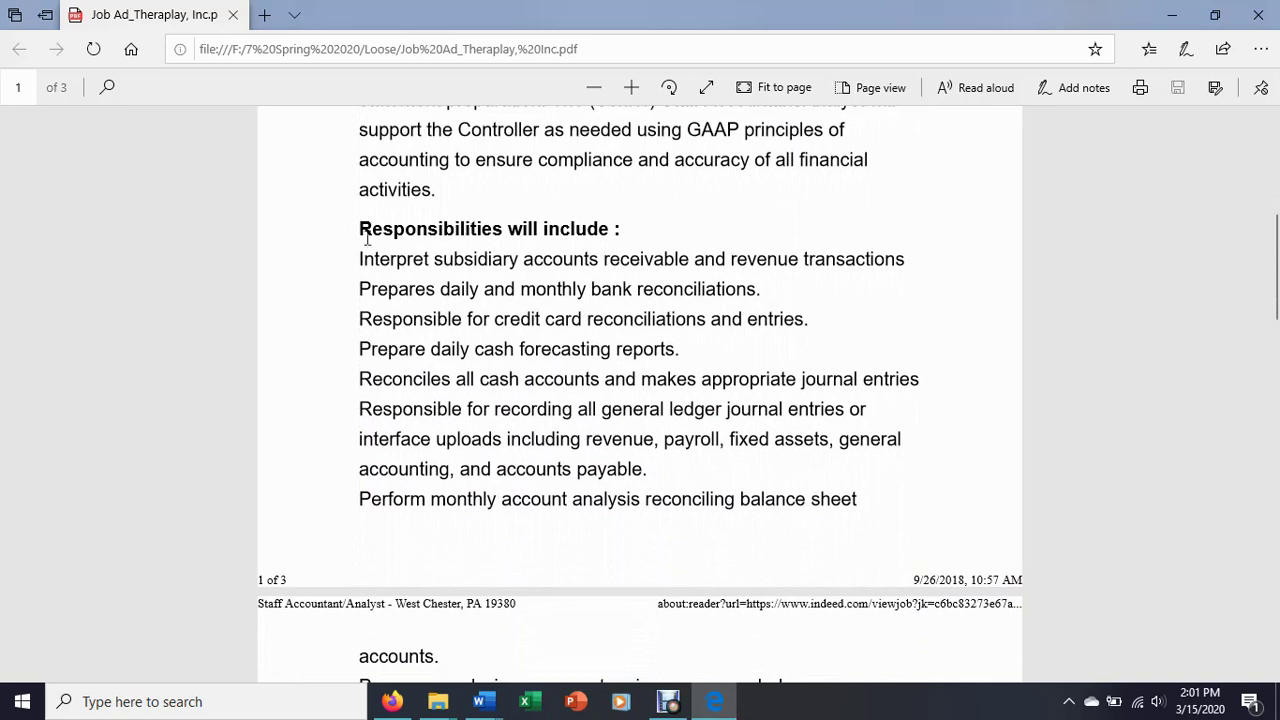
drag(360, 235, 505, 234)
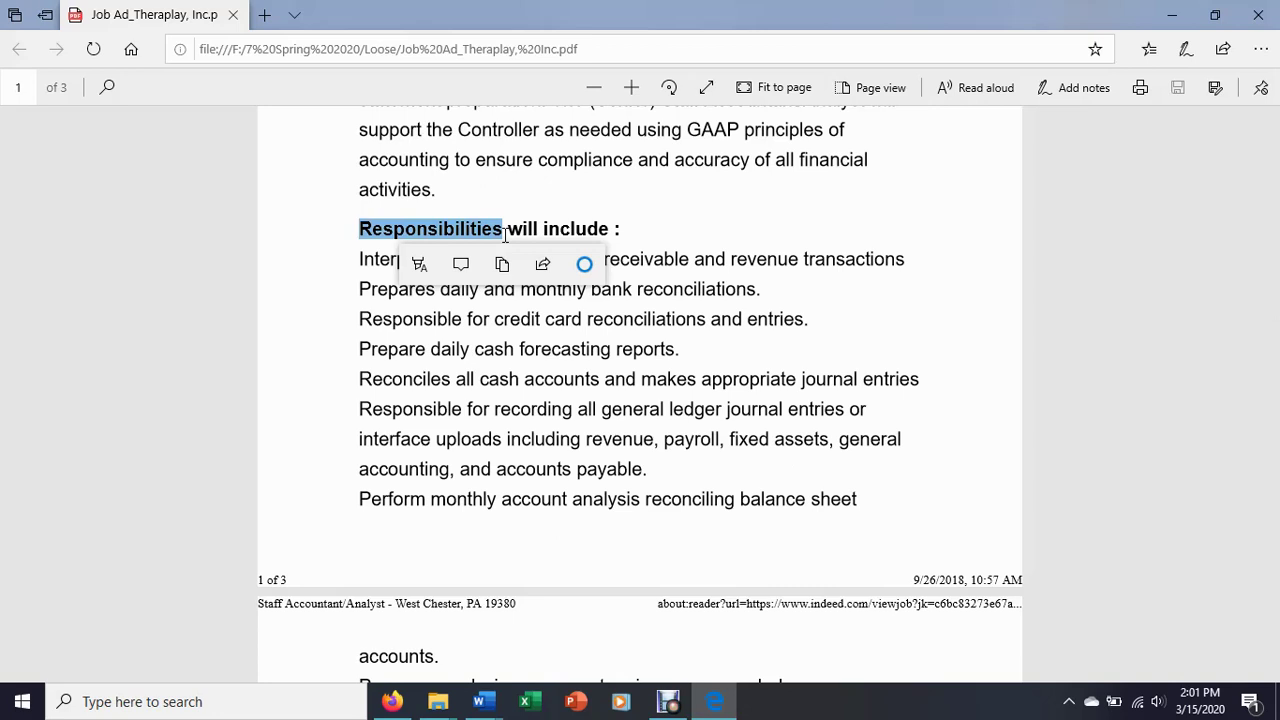
click(371, 259)
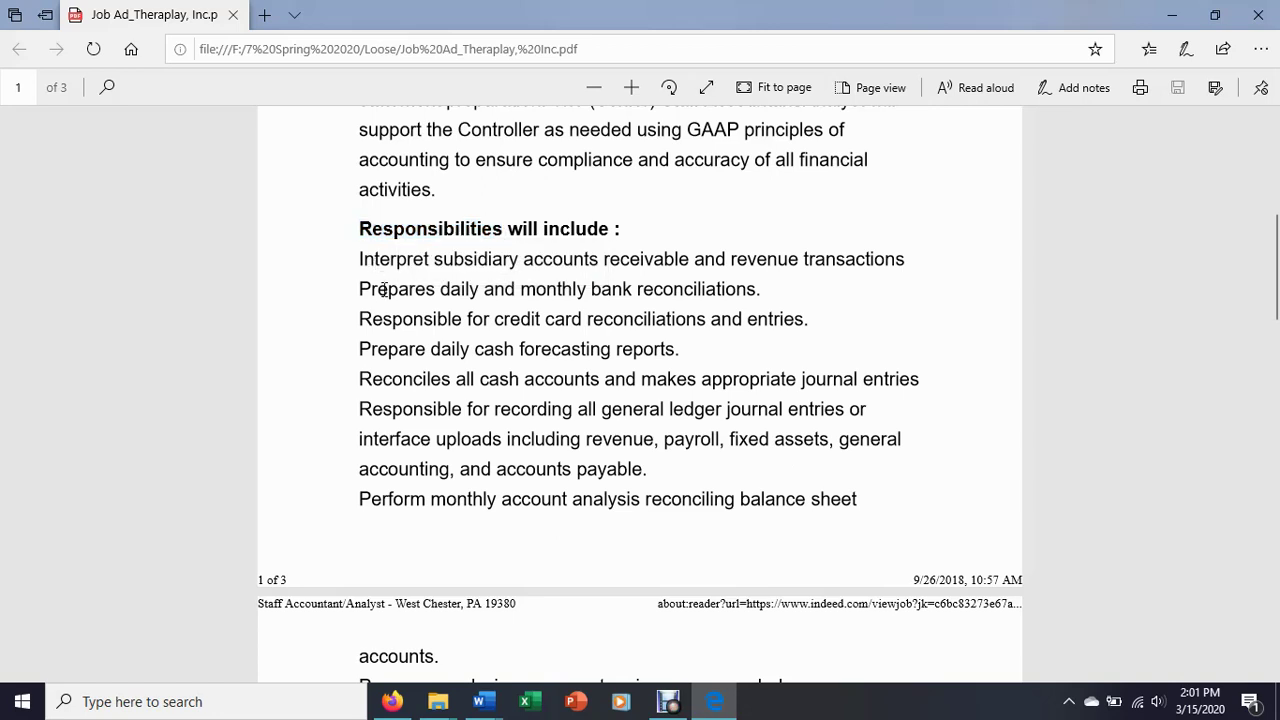
Highlight the opening verb "Prepares" or "Prepare" in the job ad's bank reconciliation, cash forecasting and account variance duties
double_click(384, 289)
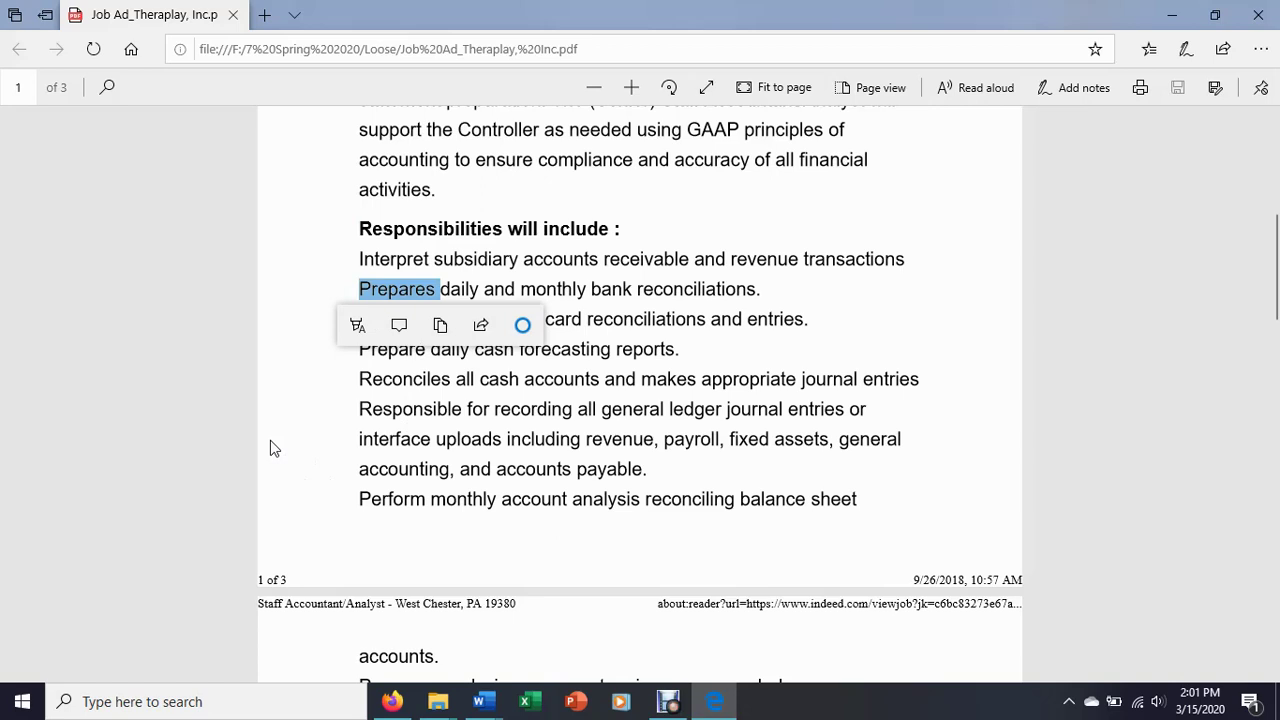
double_click(380, 352)
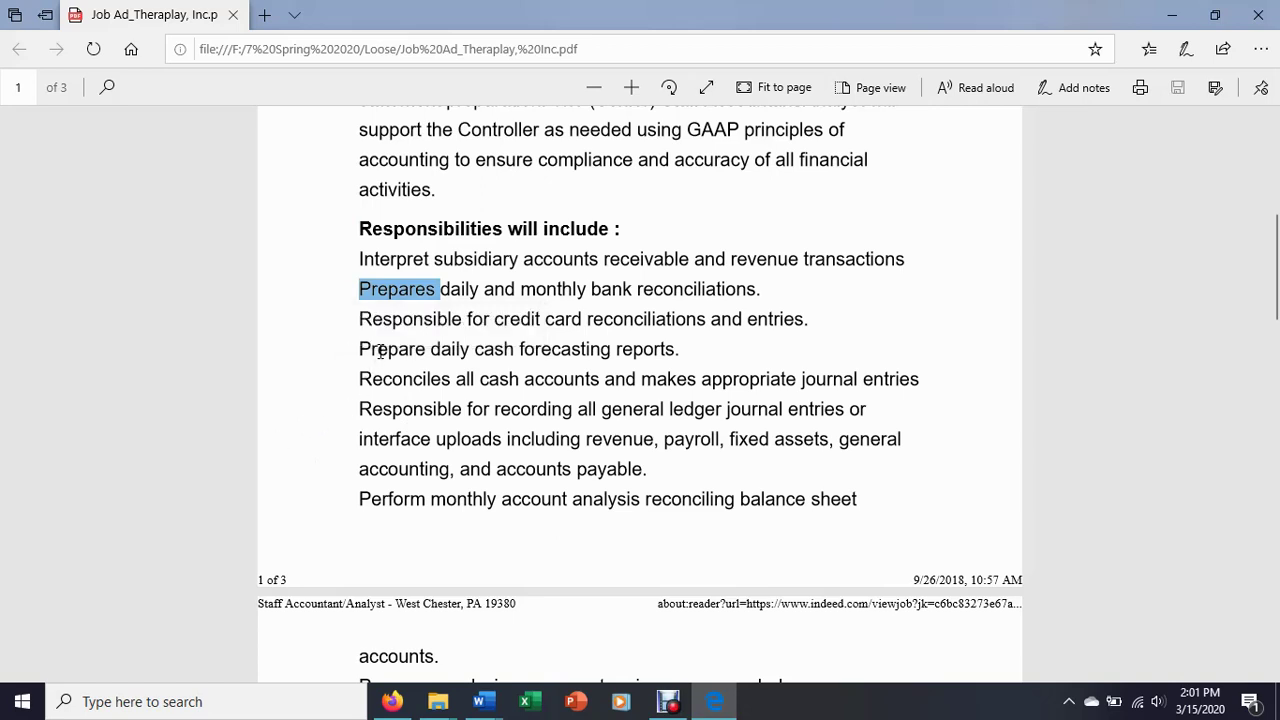
scroll(406, 495, down, 3)
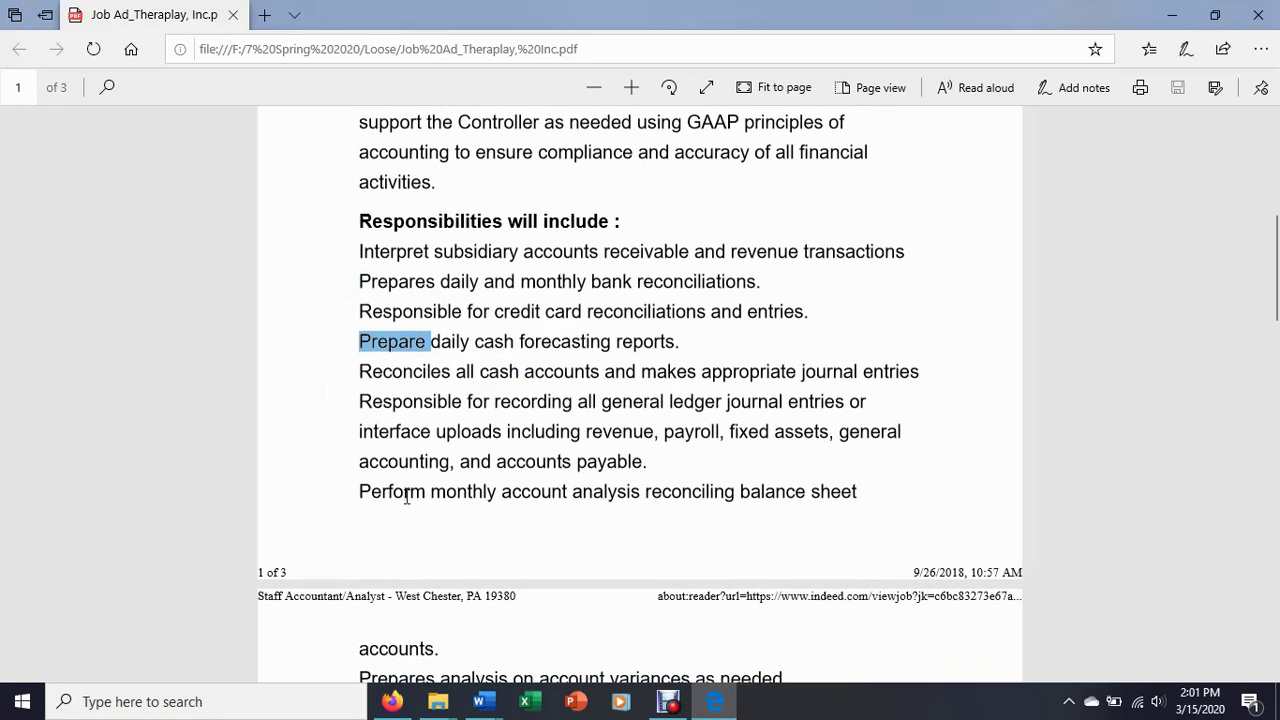
double_click(382, 527)
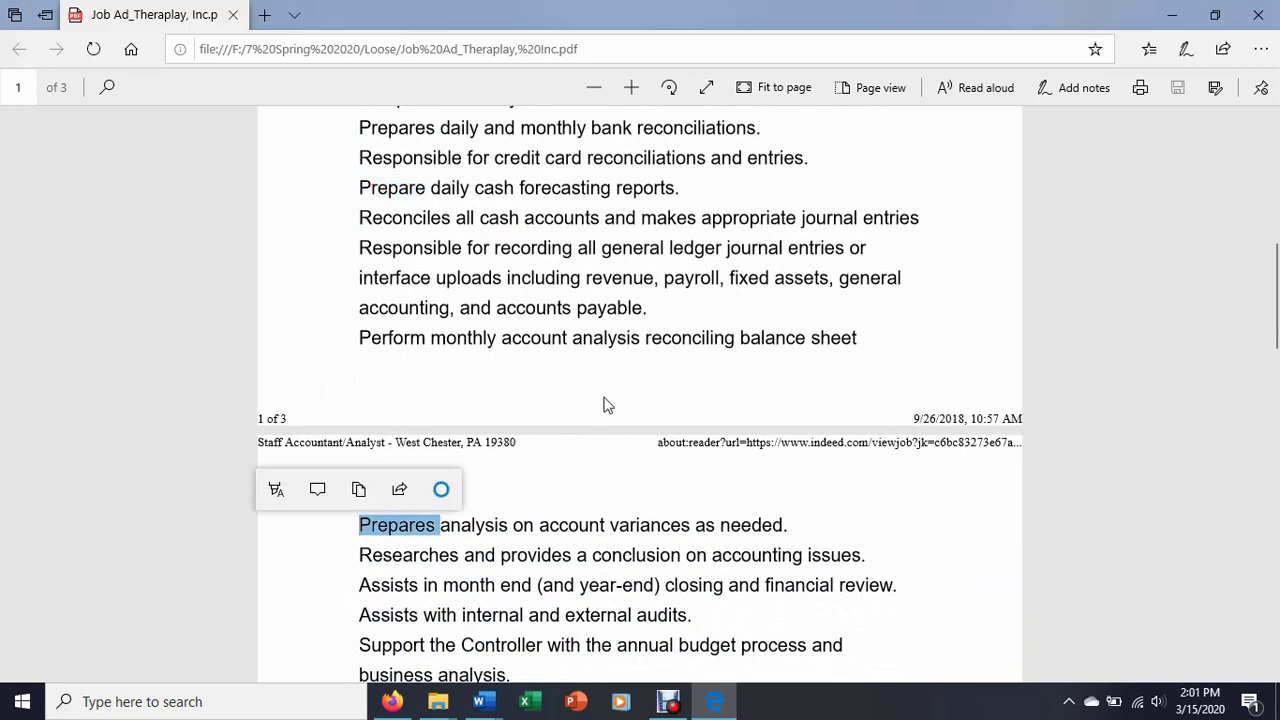
Highlight each line-opening "Responsible" and "Assists" in the job ad's list of responsibilities, then clear the selection
double_click(397, 160)
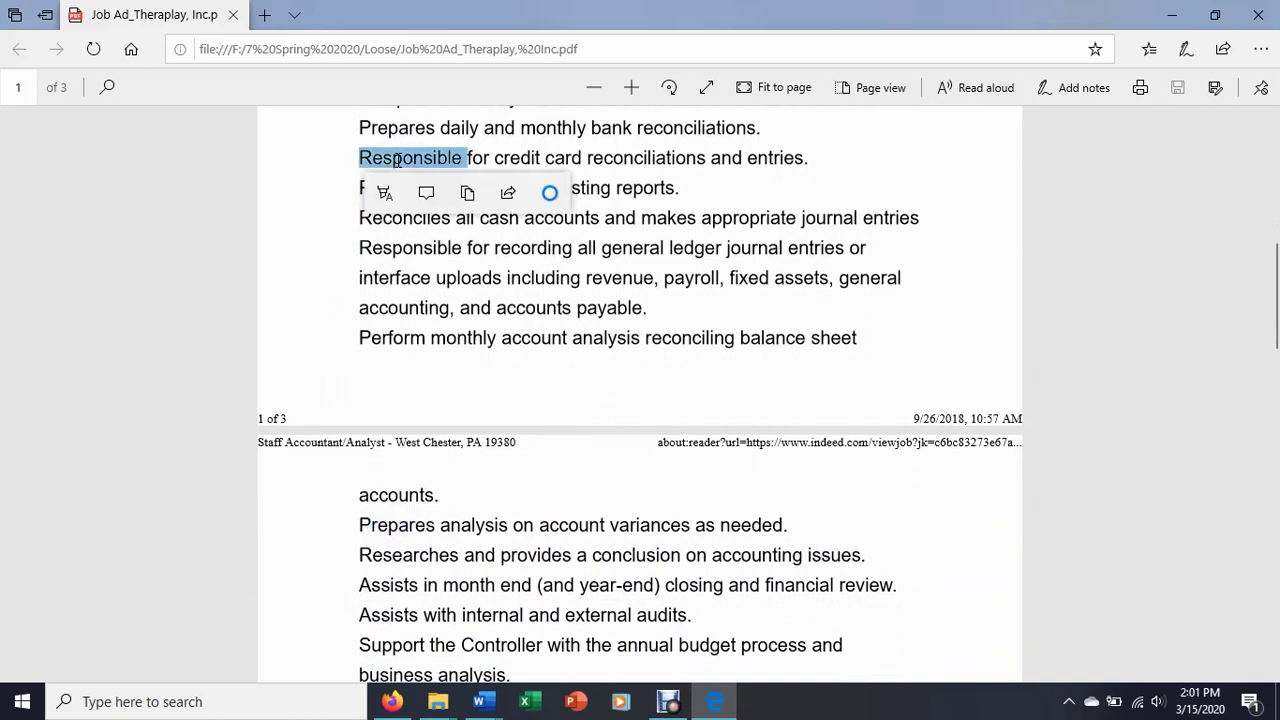
double_click(397, 248)
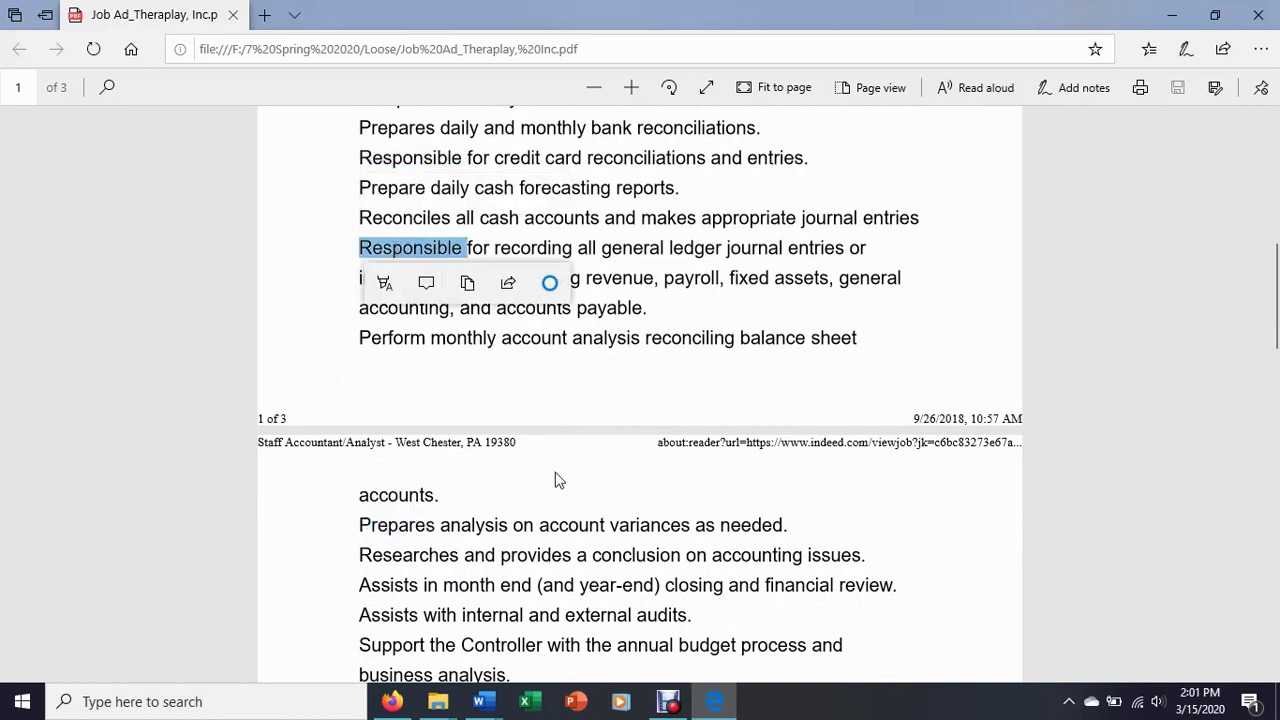
double_click(388, 585)
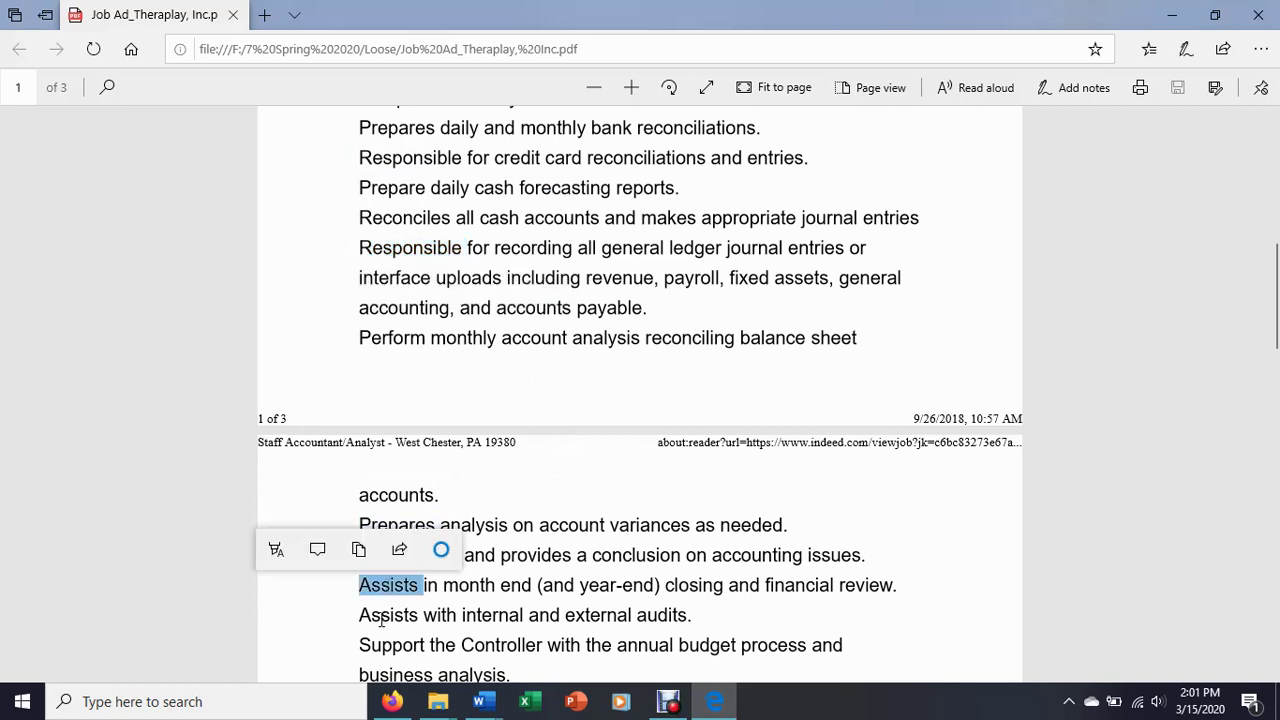
double_click(381, 616)
click(600, 560)
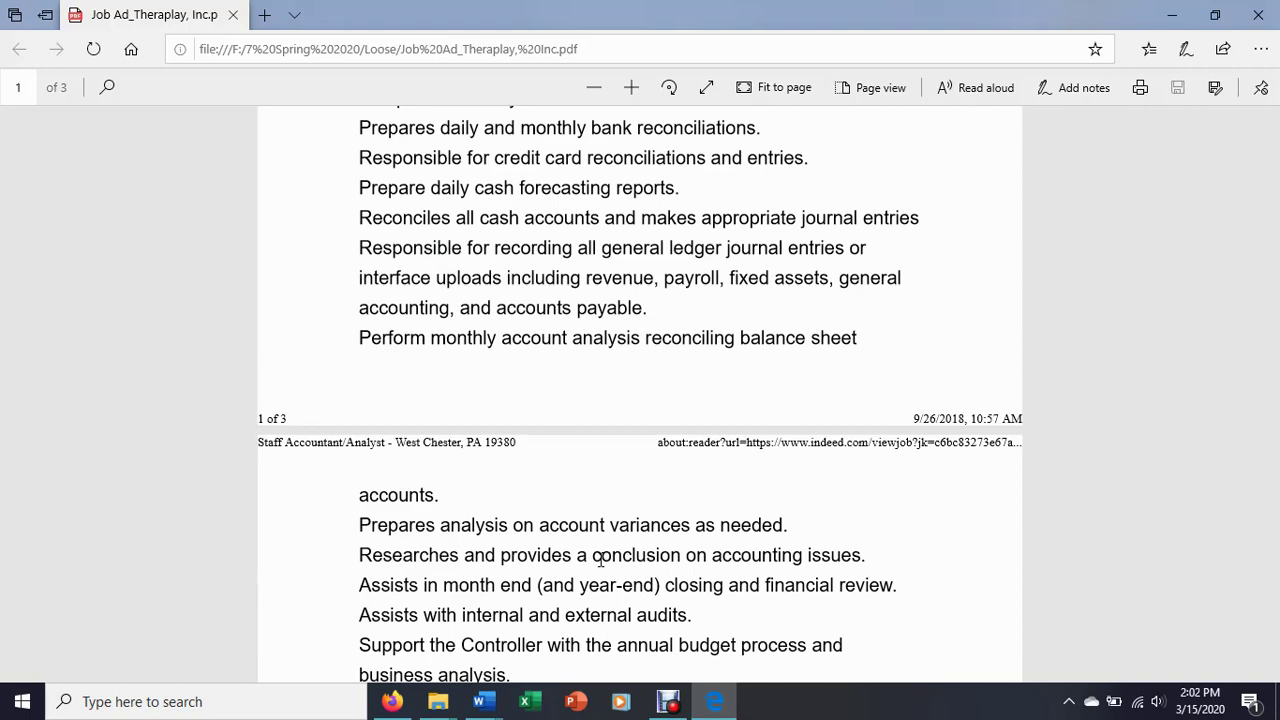
Highlight the key phrases "bank reconciliations", "credit card reconciliations" and "forecasting reports" in the job ad's responsibilities
scroll(600, 560, up, 1)
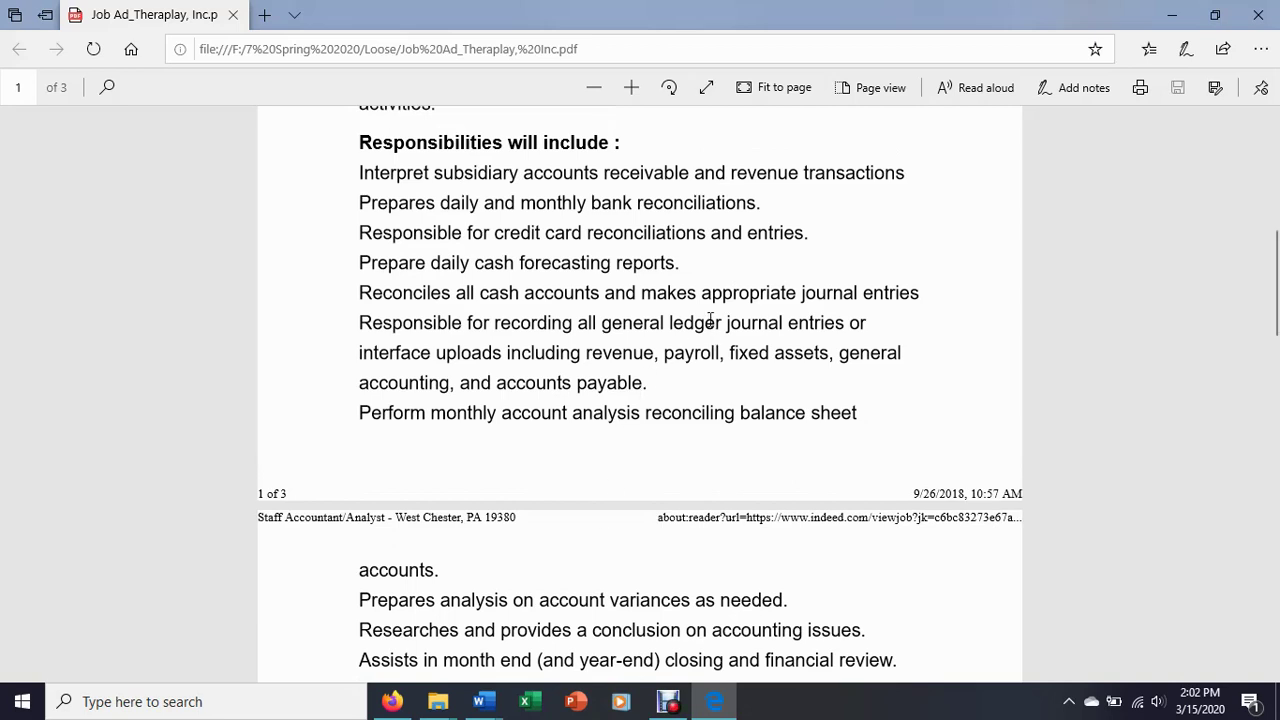
drag(589, 203, 756, 203)
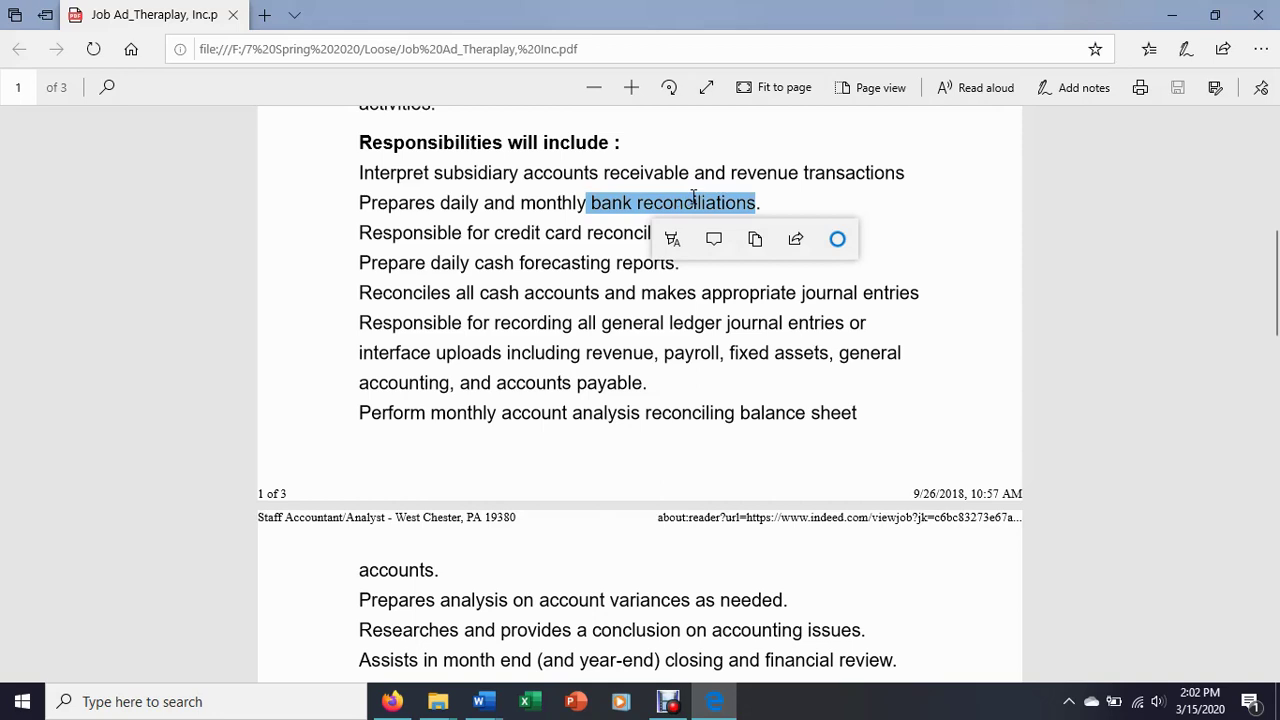
drag(505, 232, 710, 232)
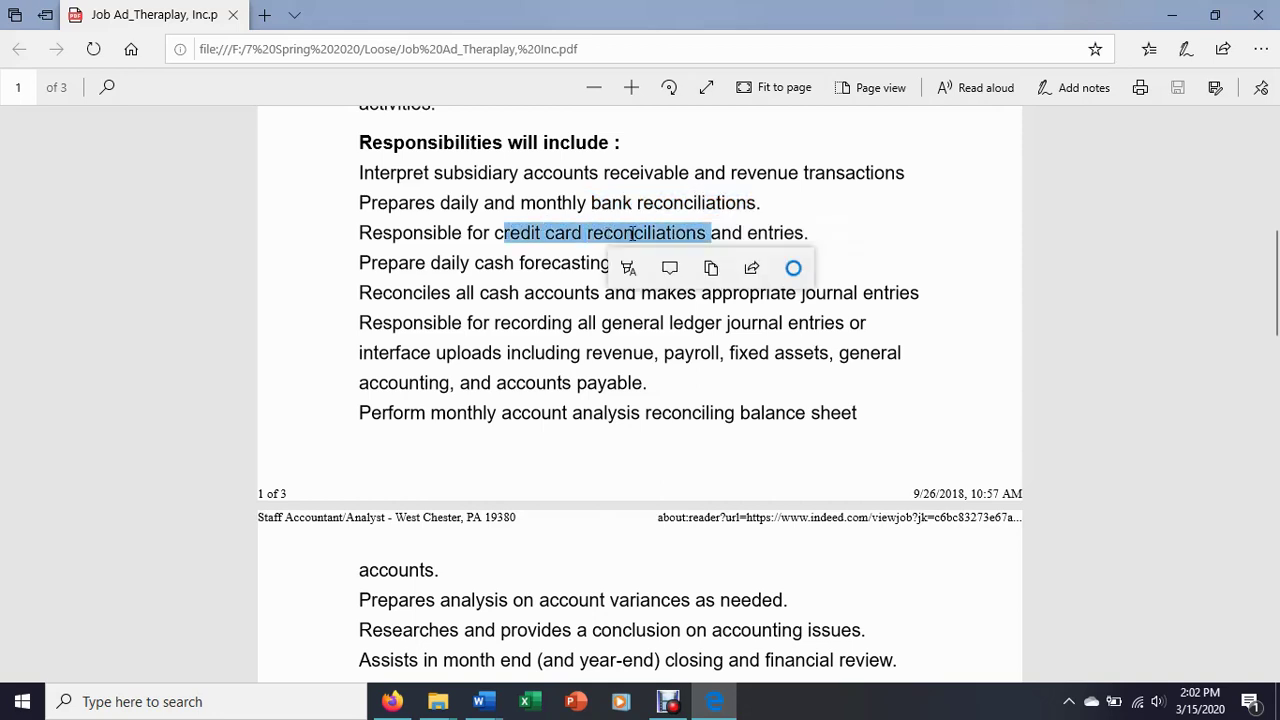
click(671, 372)
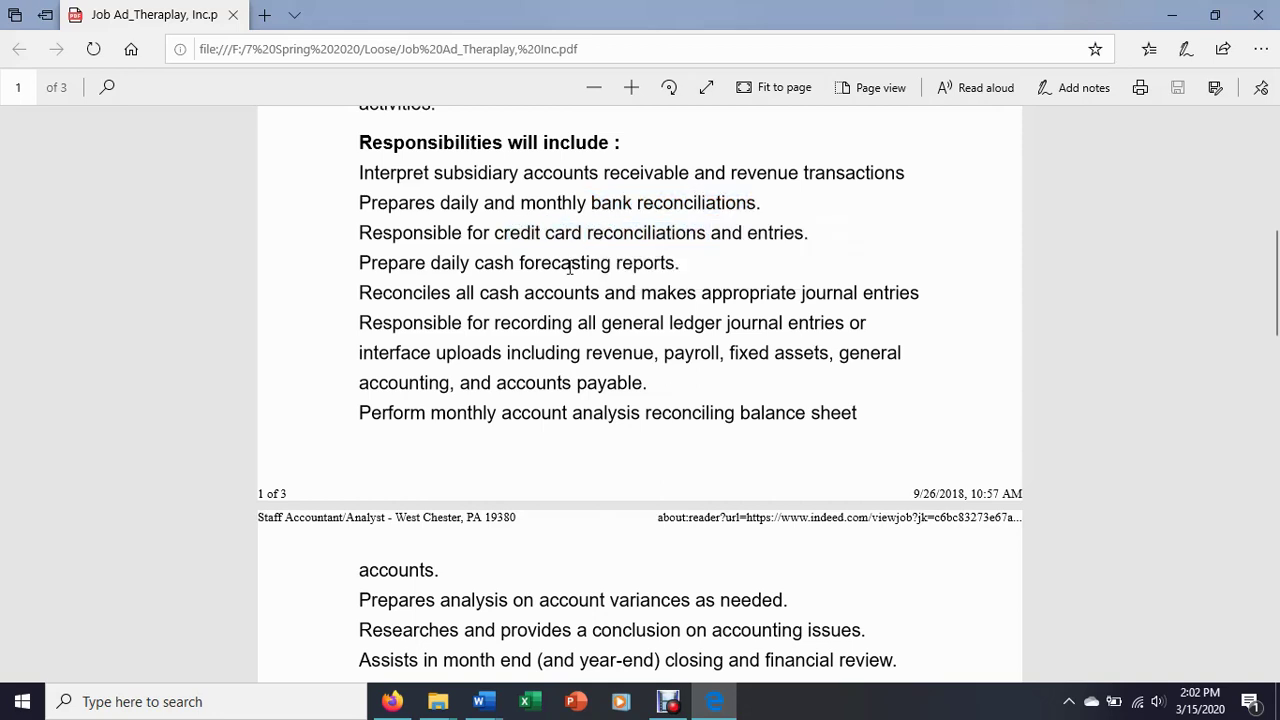
drag(522, 262, 641, 255)
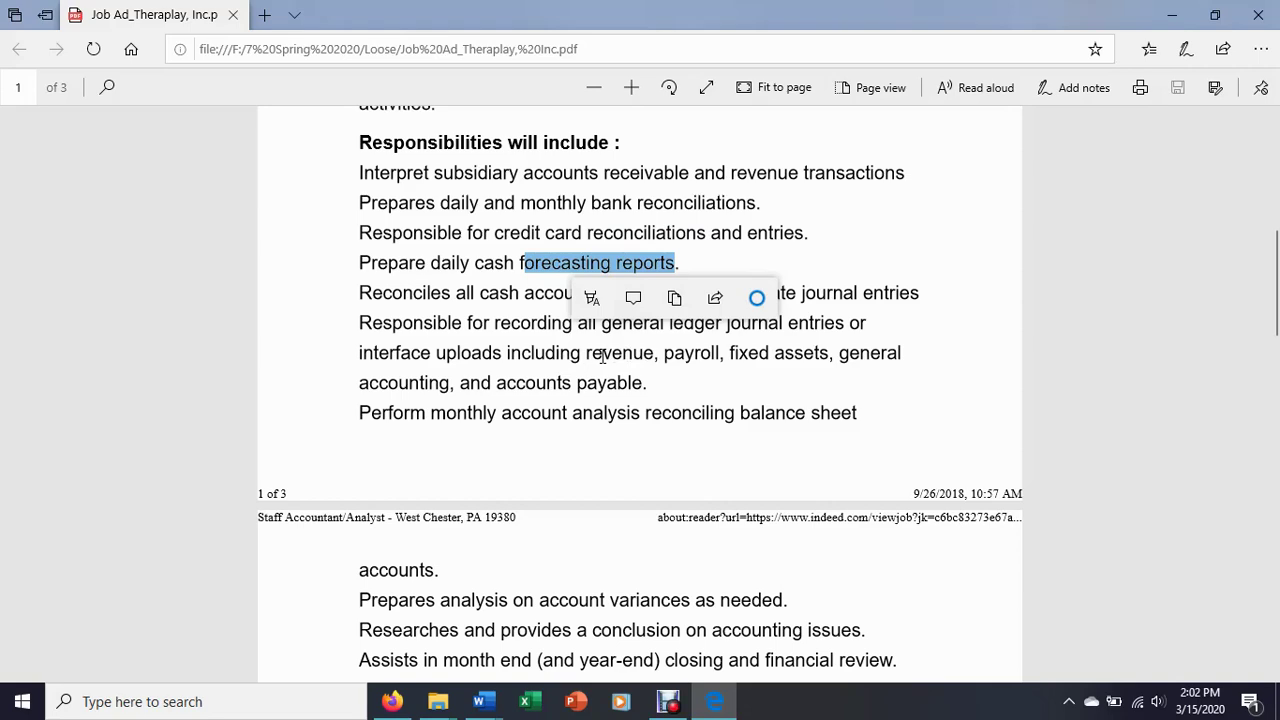
click(581, 352)
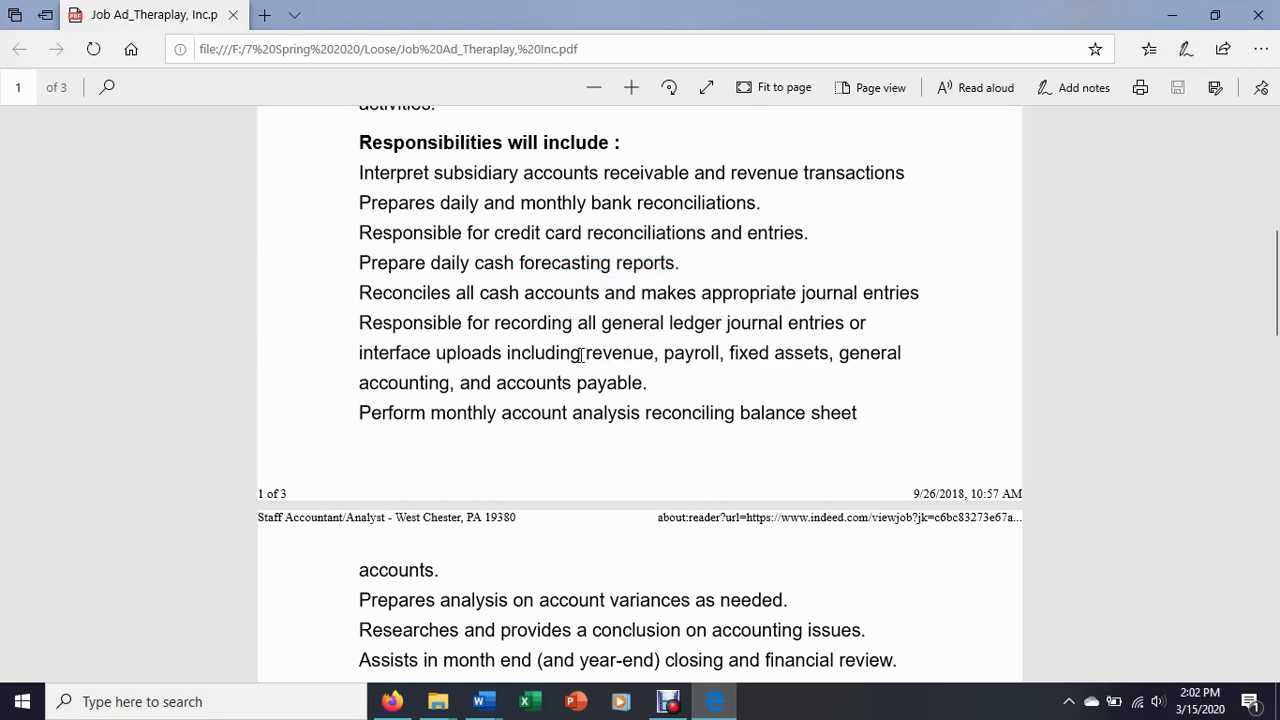
Highlight the keyword "audits" and several occurrences of "accounts" in the job ad's responsibilities
scroll(581, 352, down, 2)
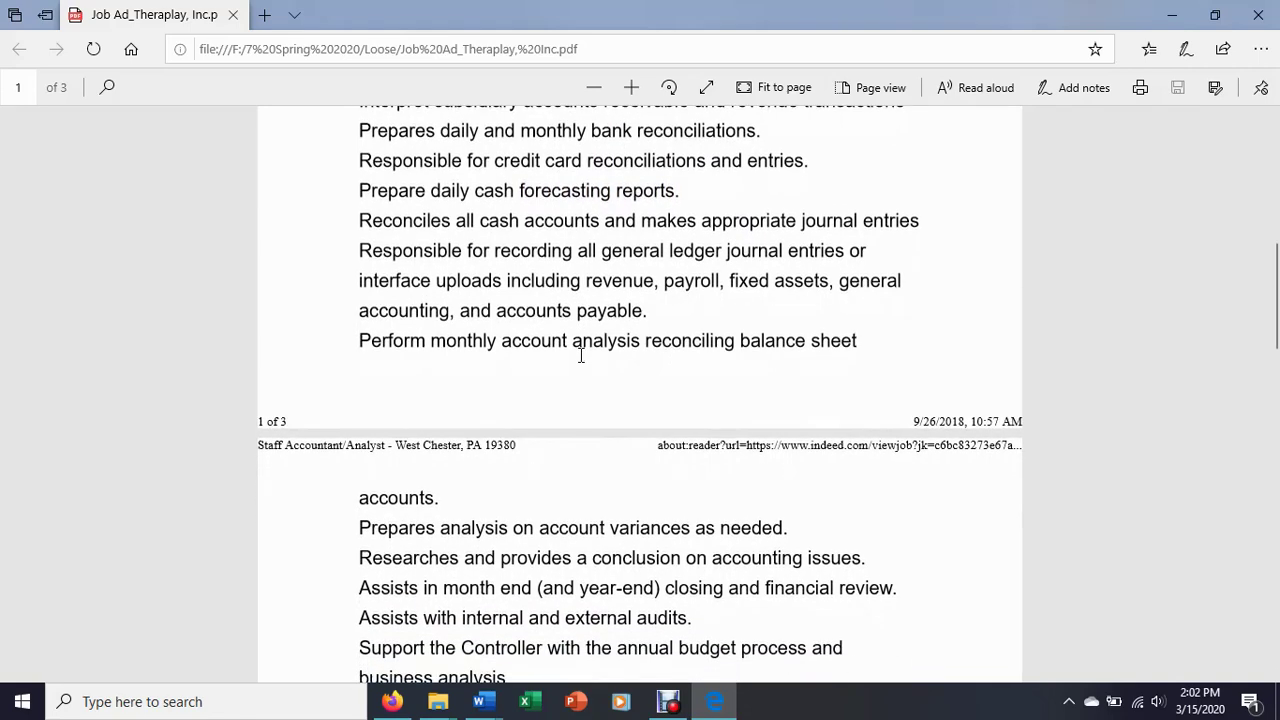
scroll(581, 355, down, 2)
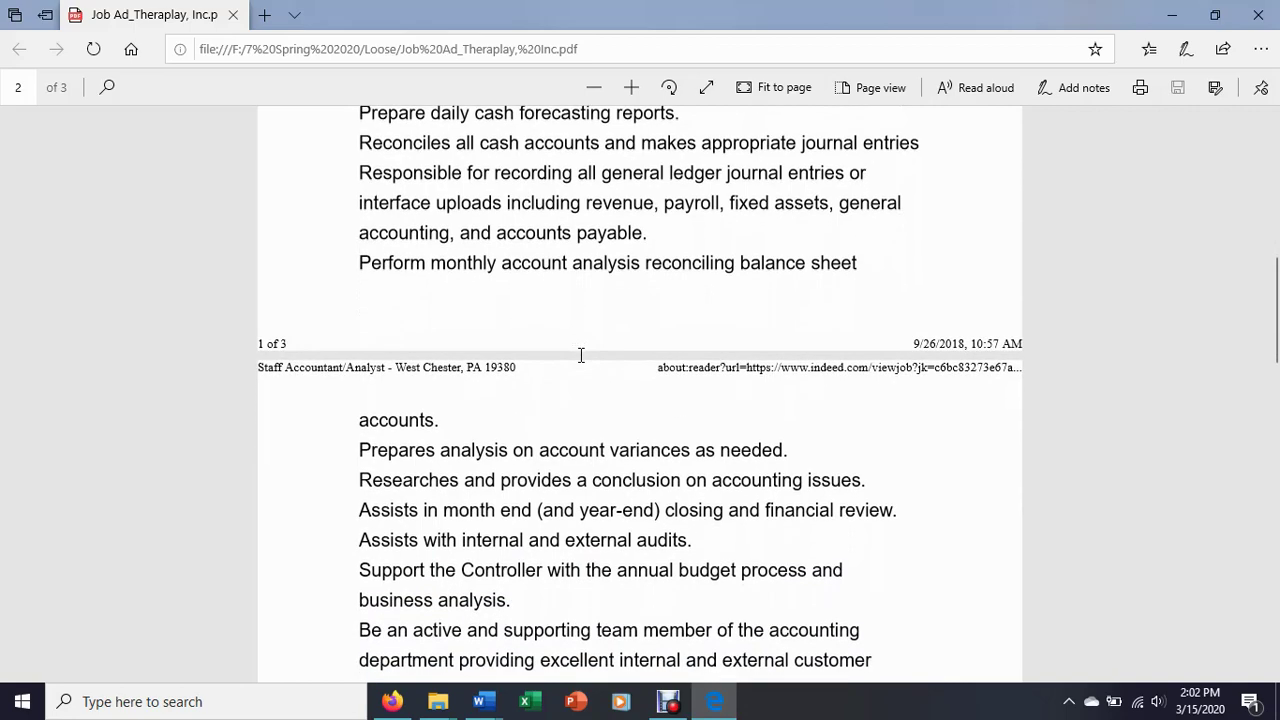
scroll(581, 355, down, 2)
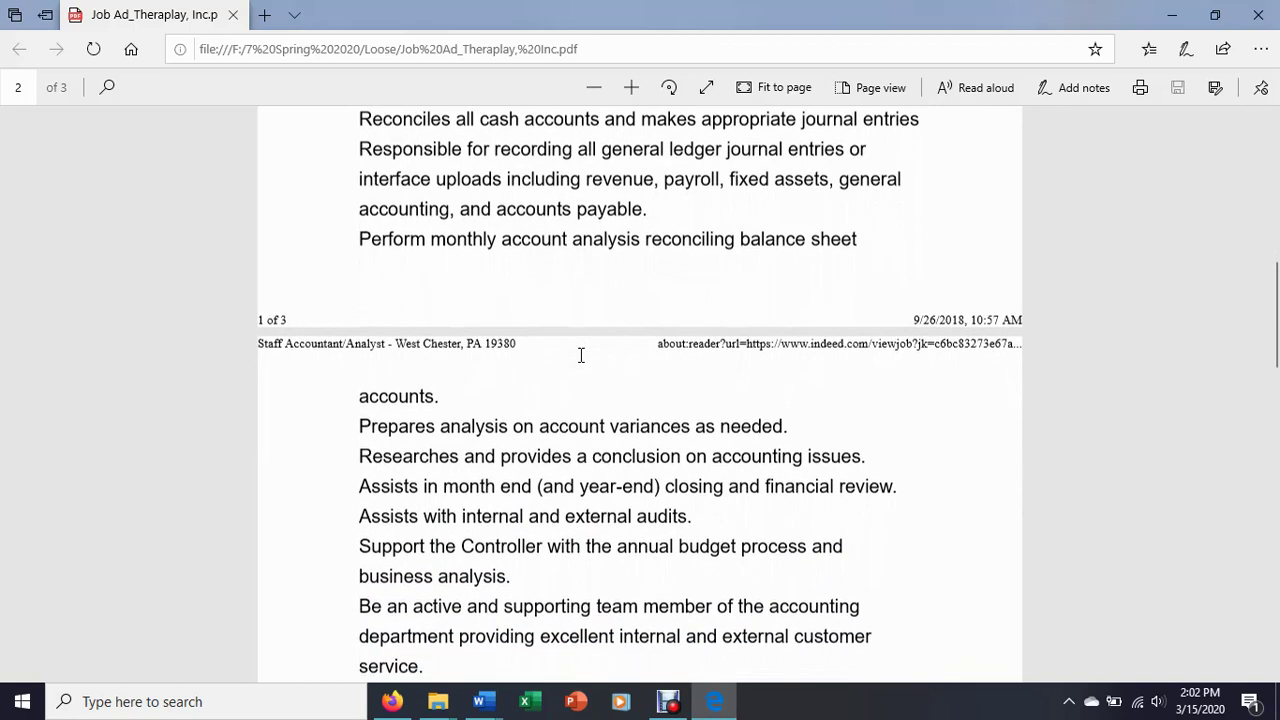
scroll(581, 355, up, 1)
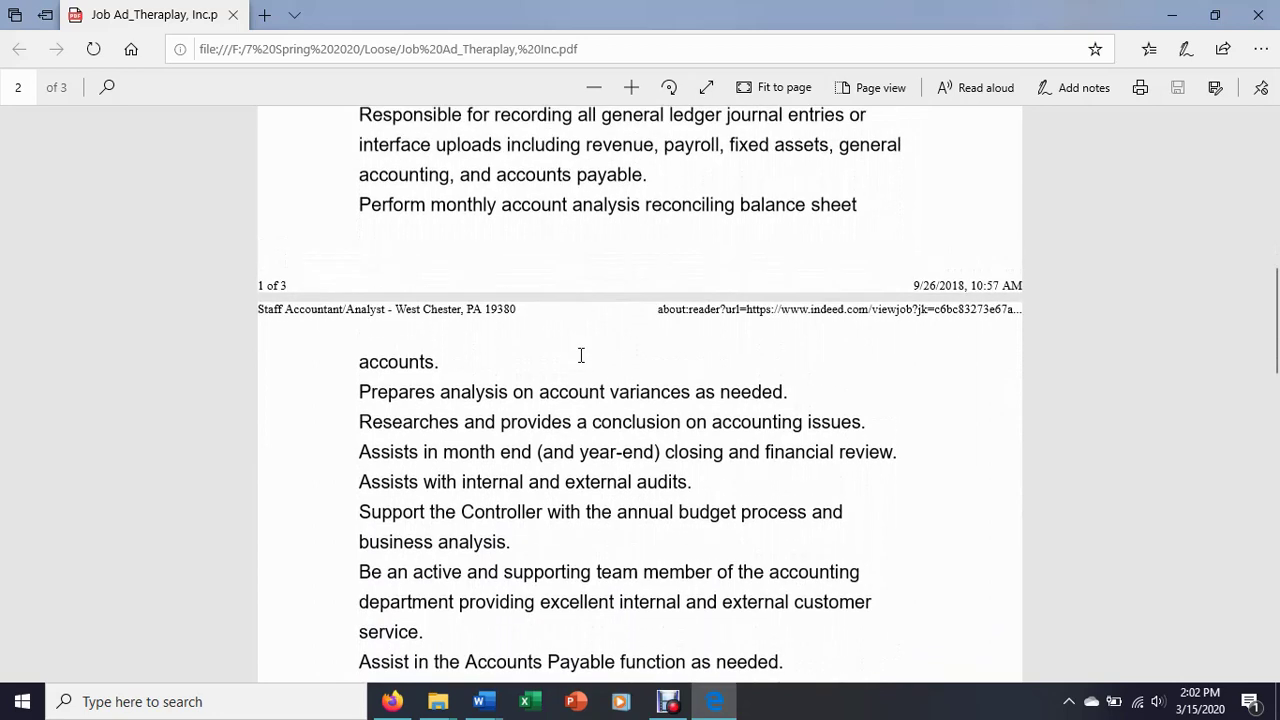
double_click(660, 480)
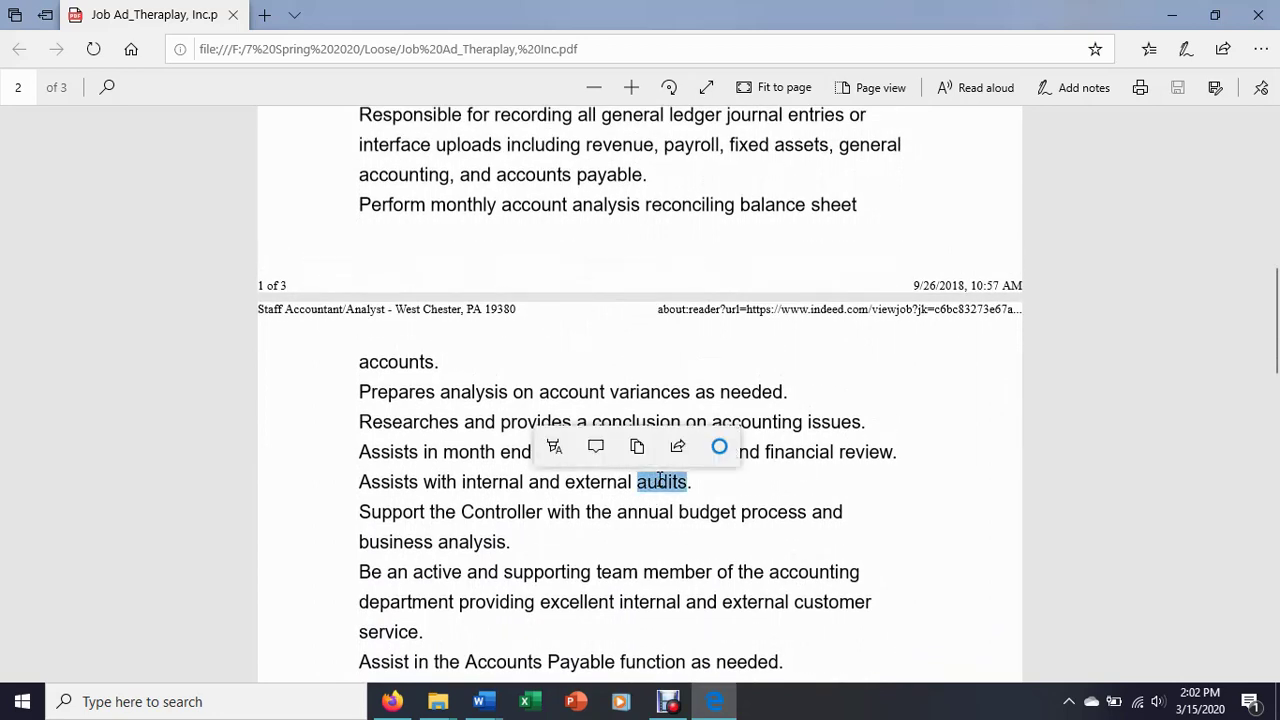
double_click(386, 362)
scroll(386, 368, up, 1)
scroll(386, 368, up, 1)
double_click(517, 252)
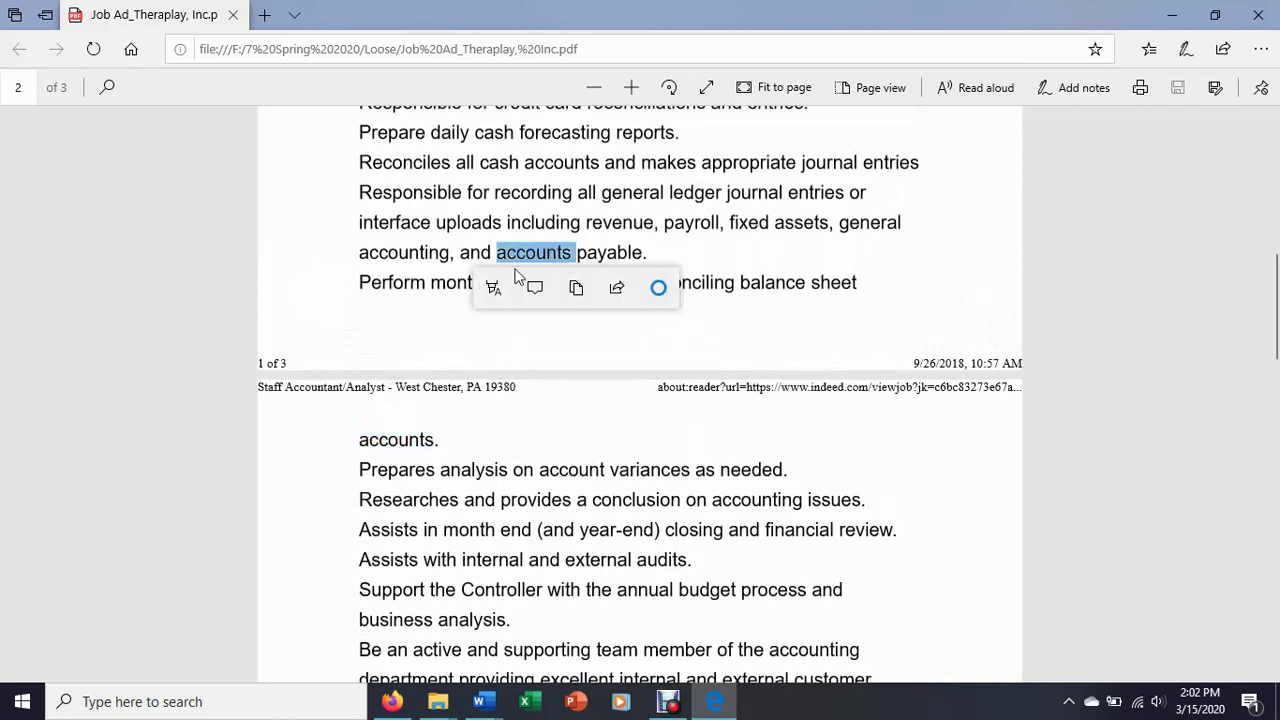
double_click(534, 164)
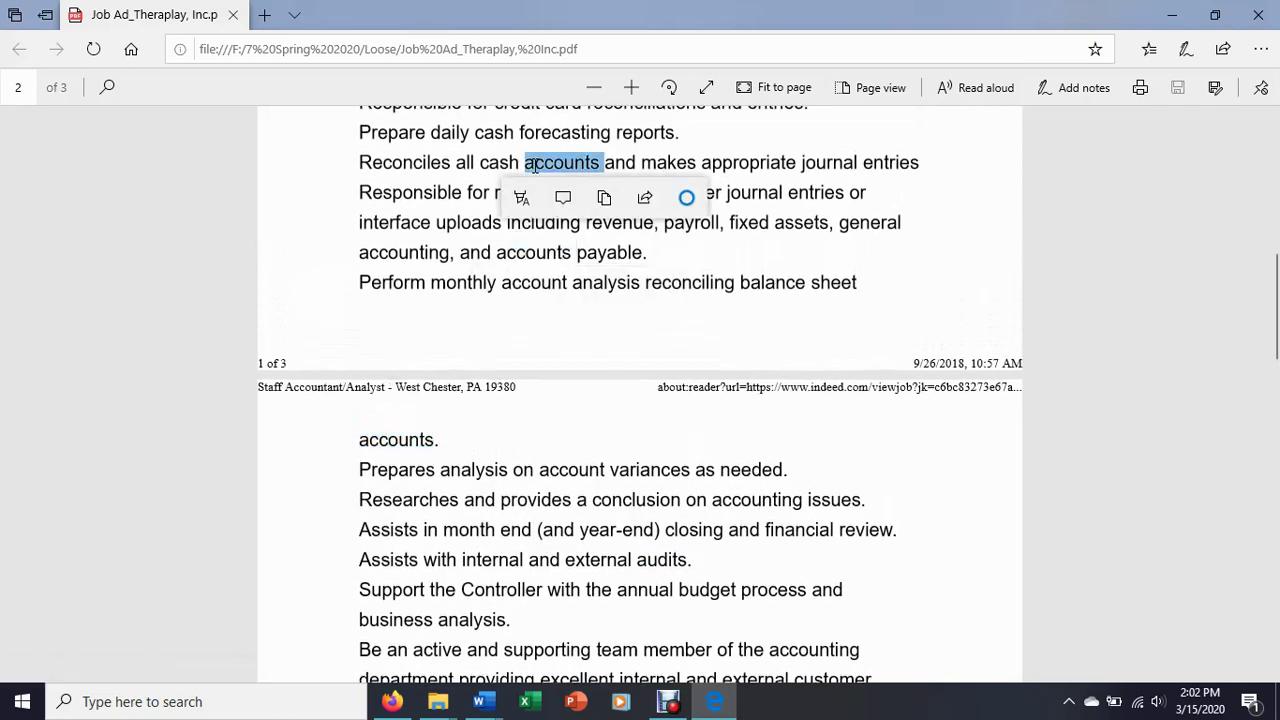
click(778, 278)
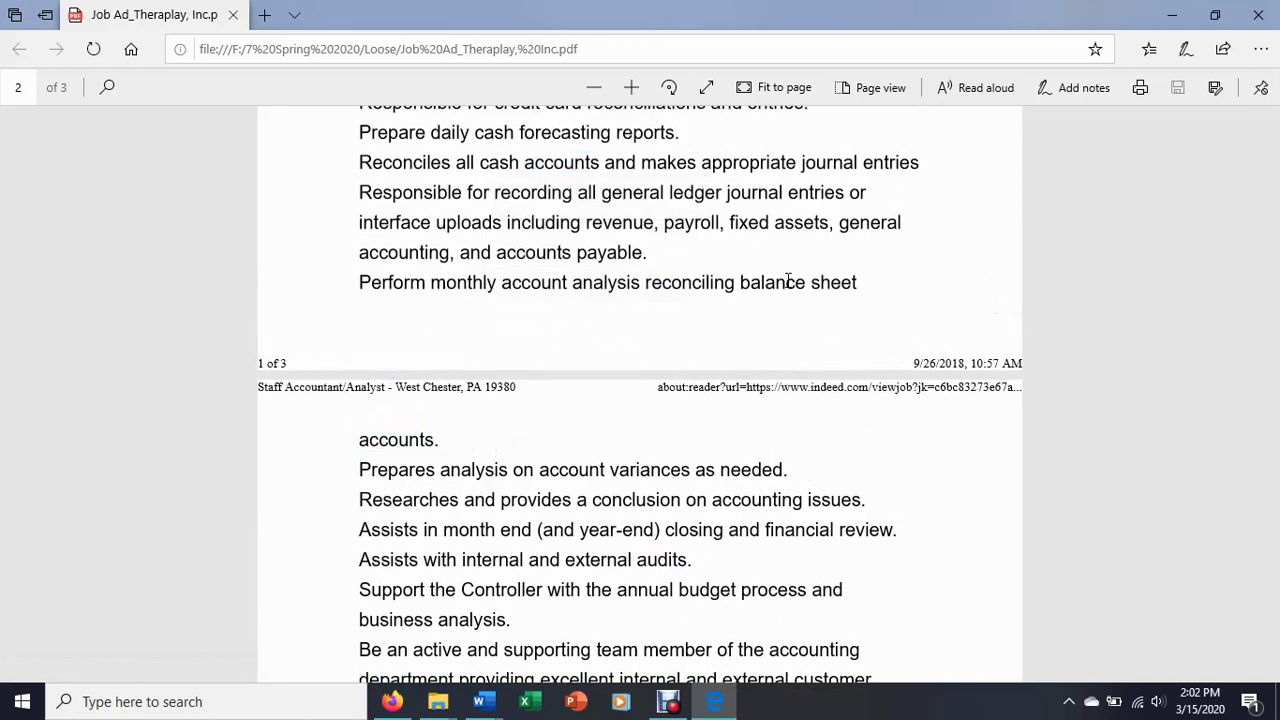
Highlight the job ad's whole qualifications and requirements text from "Candidates must possess" to "contribute to team goals" and review it
scroll(788, 281, up, 2)
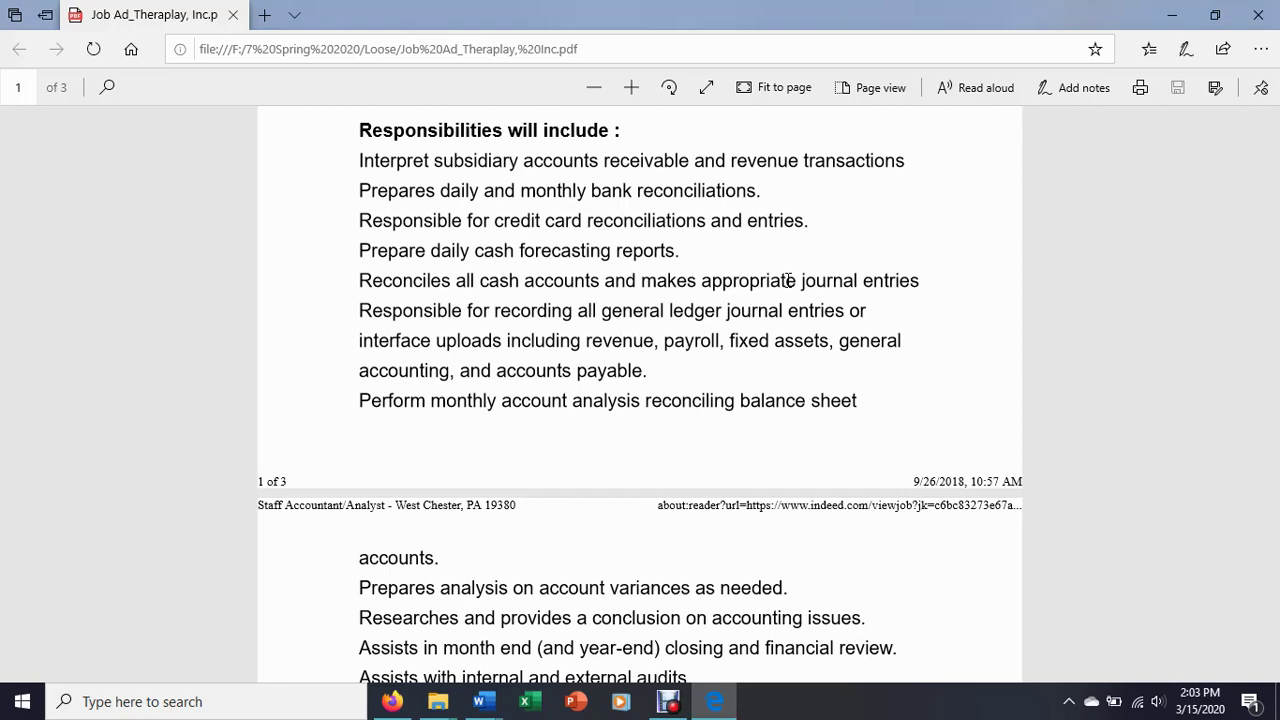
scroll(788, 280, down, 3)
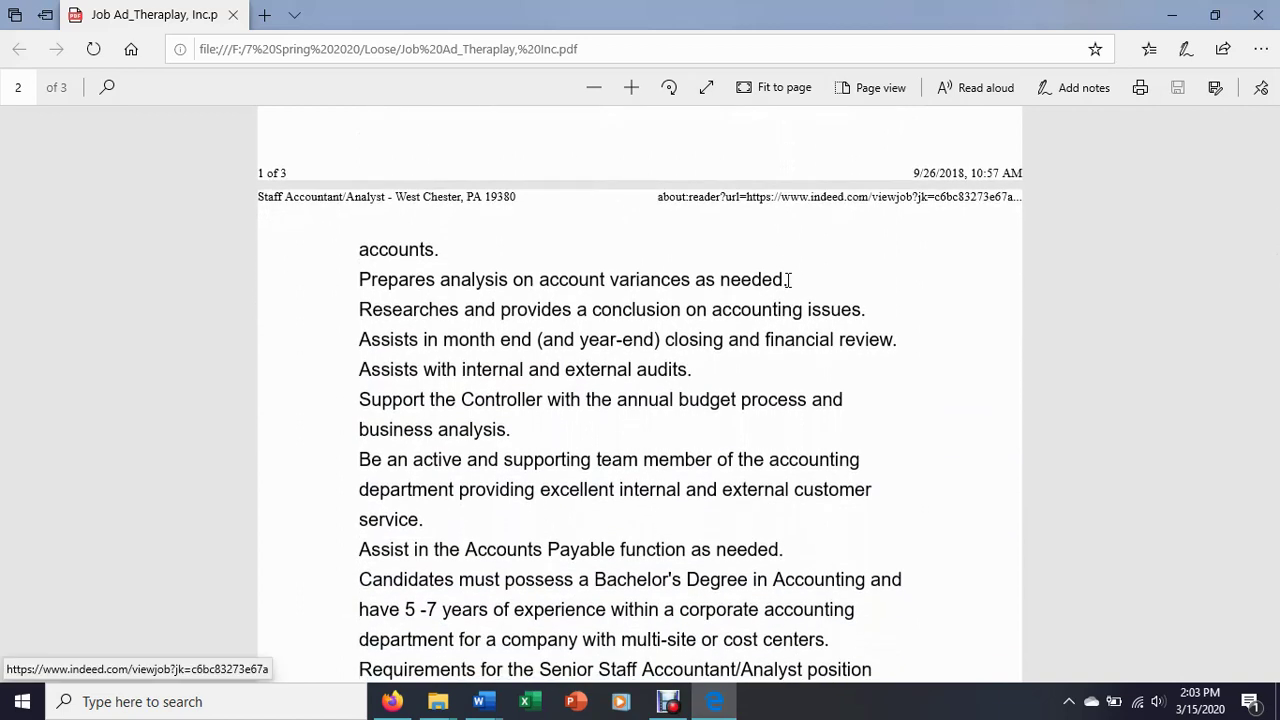
scroll(788, 280, down, 1)
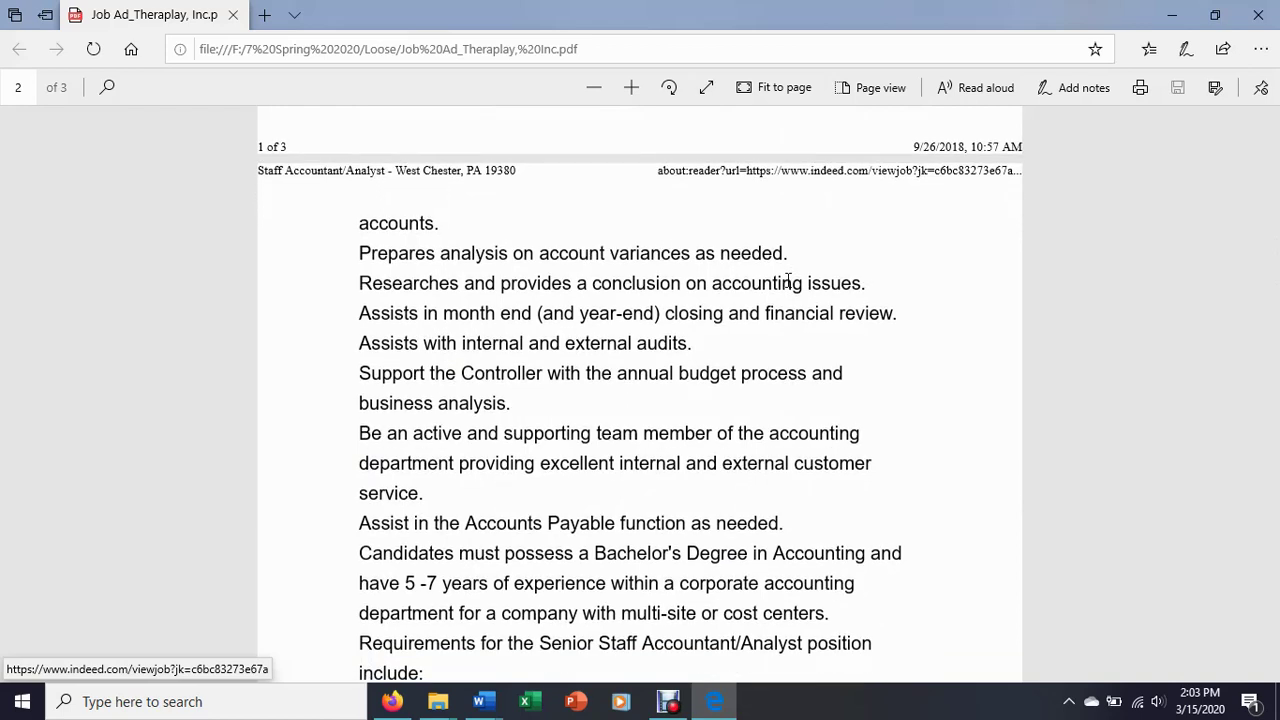
scroll(788, 280, down, 4)
scroll(788, 280, down, 4)
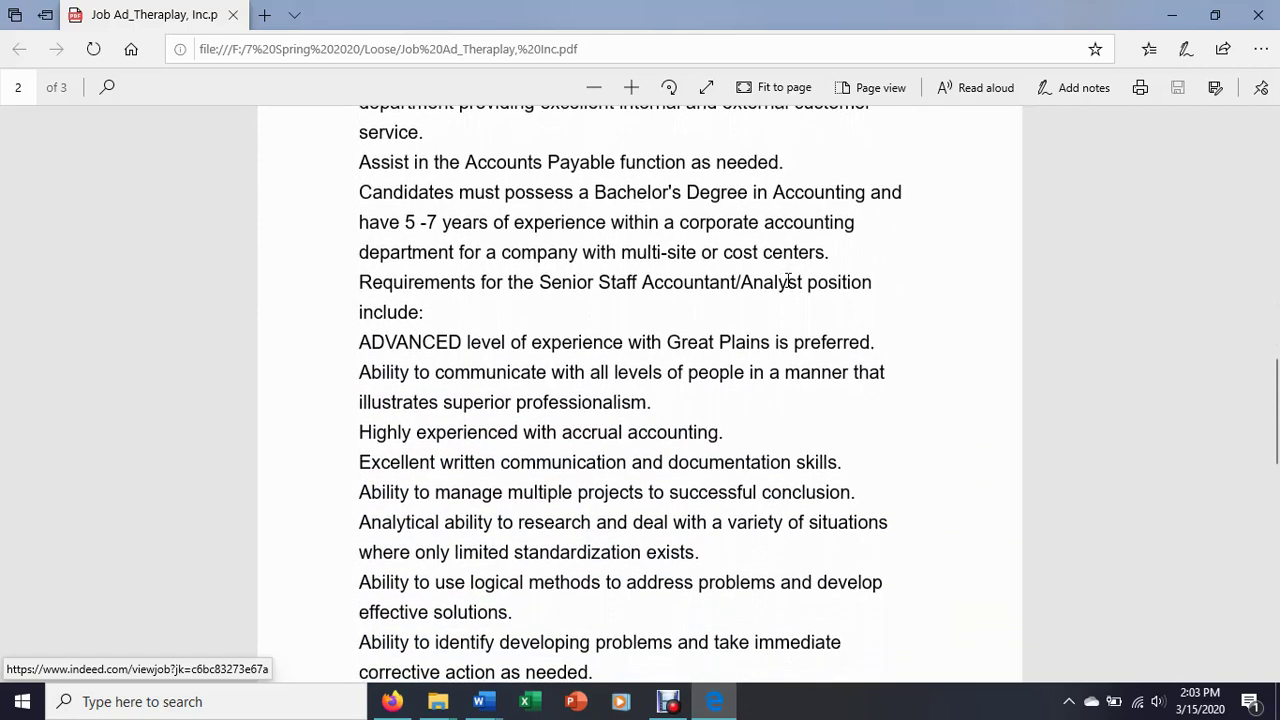
drag(362, 188, 568, 500)
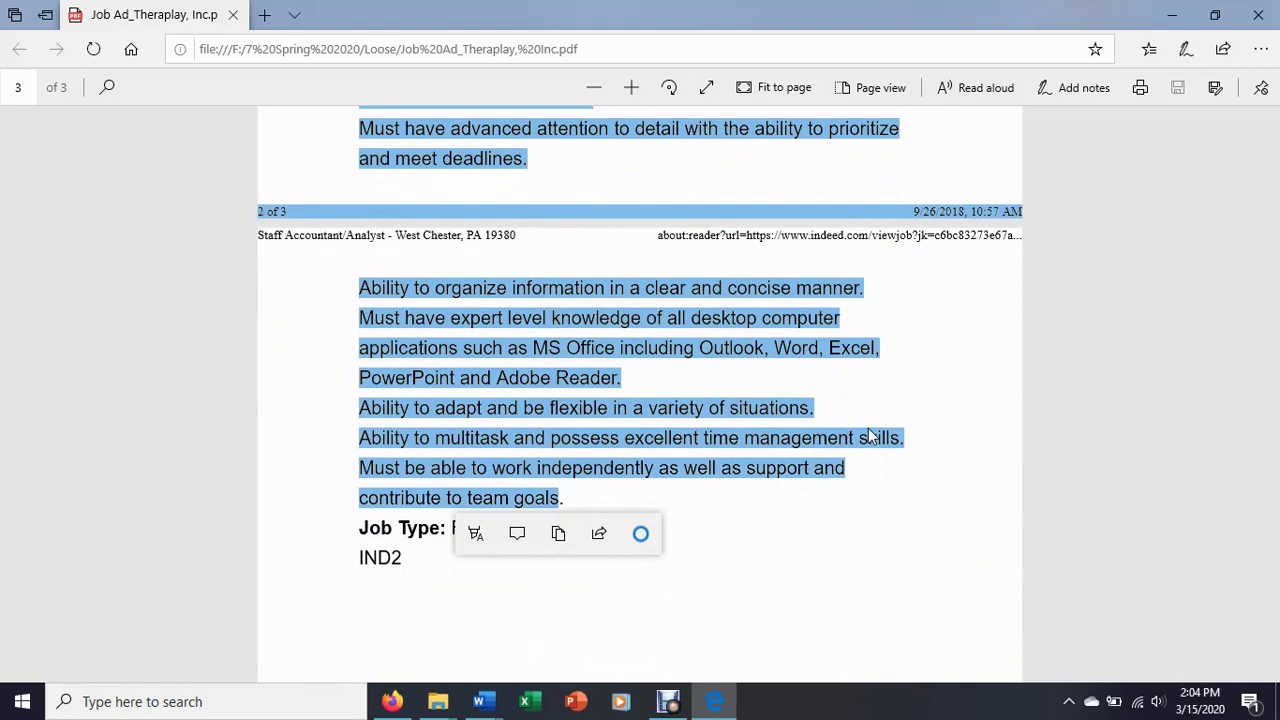
scroll(869, 434, up, 5)
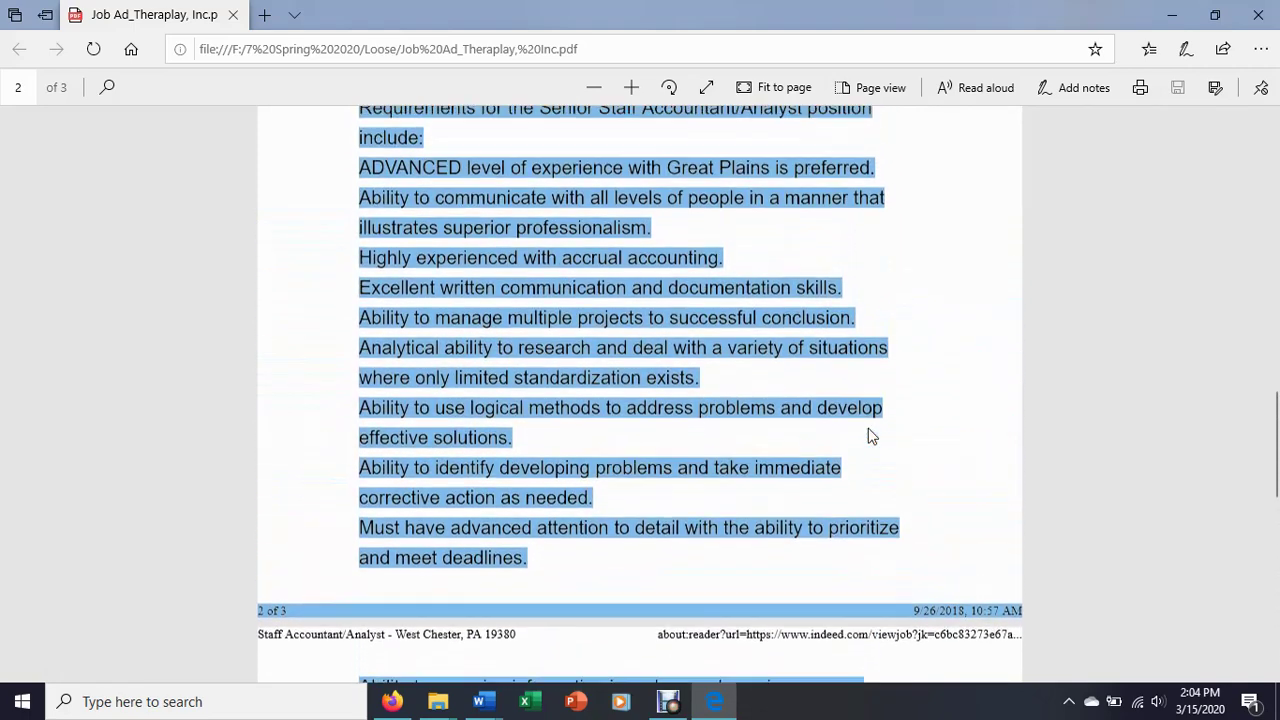
scroll(869, 436, up, 2)
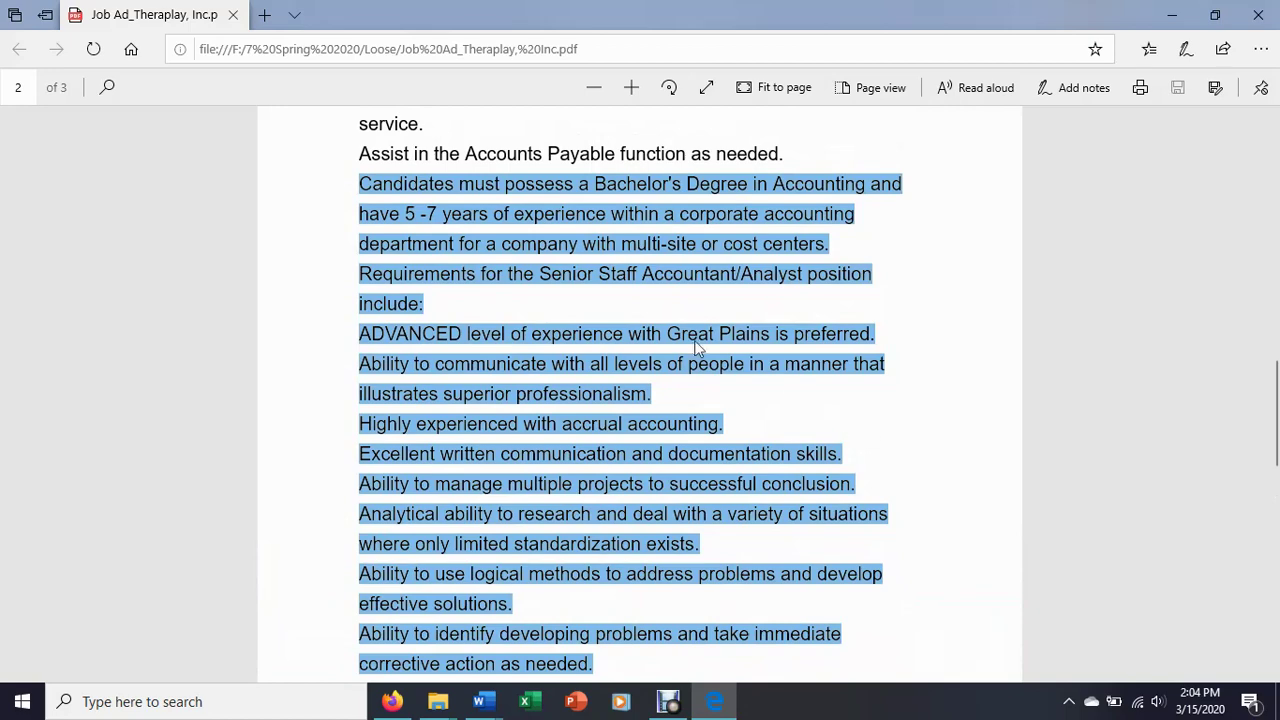
click(598, 252)
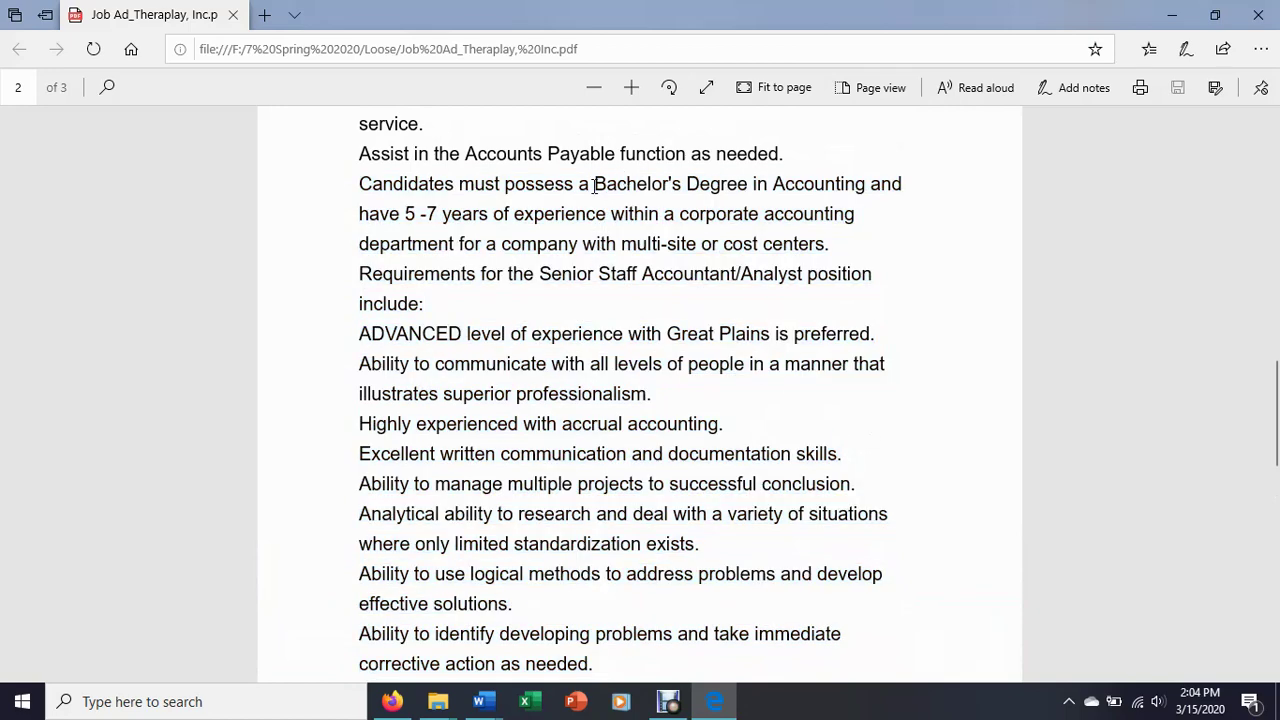
Highlight the requirement from "Bachelor's Degree in Accounting" to "corporate accounting department" and the line "Excellent written communication and documentation skills"
drag(592, 183, 562, 231)
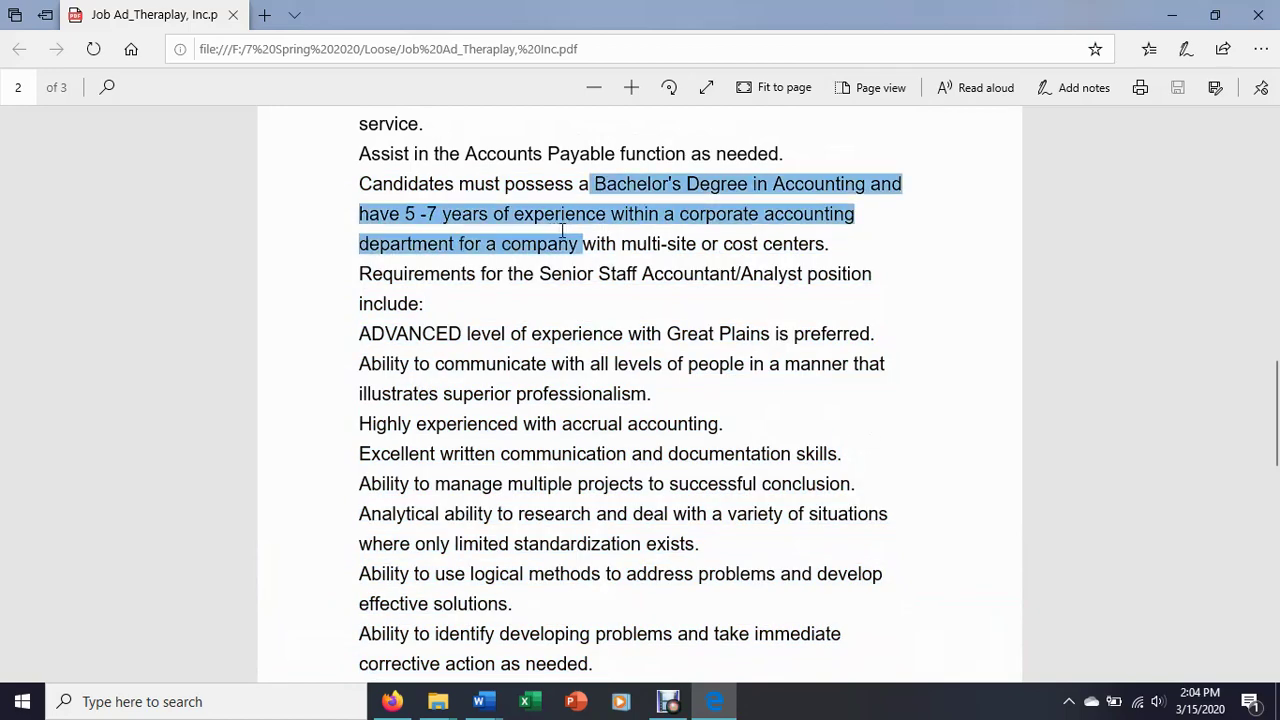
drag(562, 231, 455, 245)
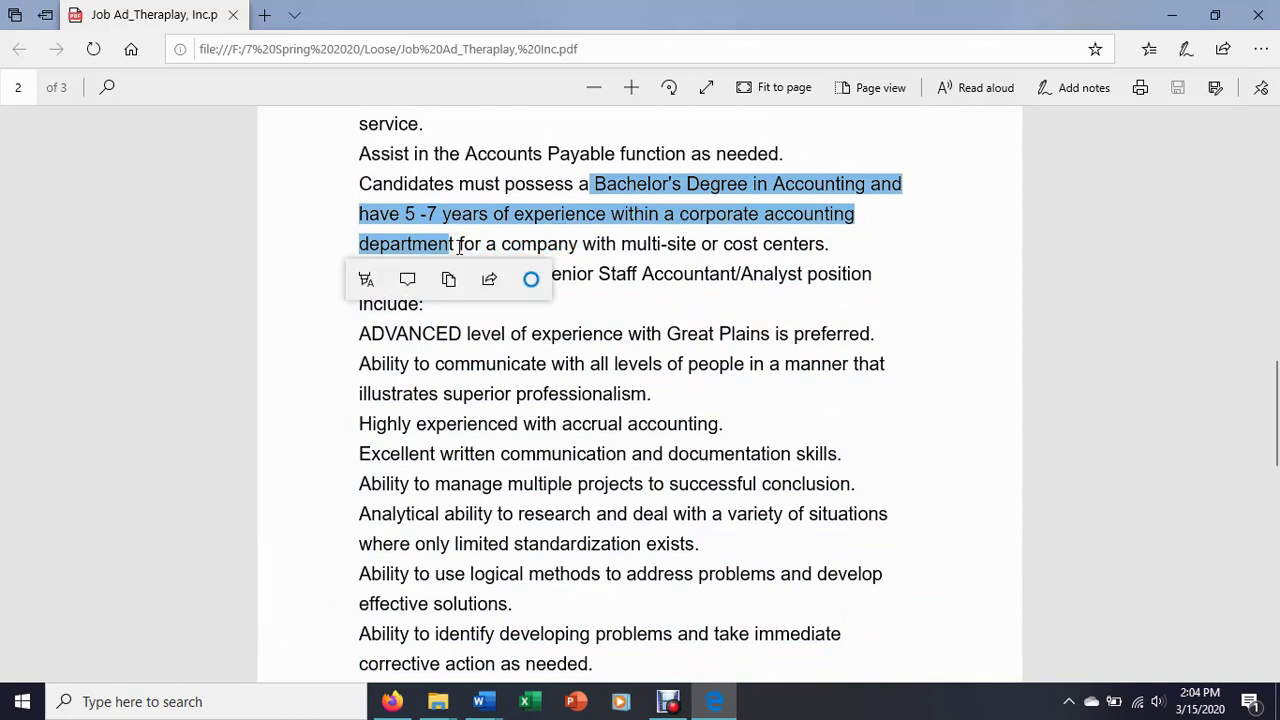
click(755, 303)
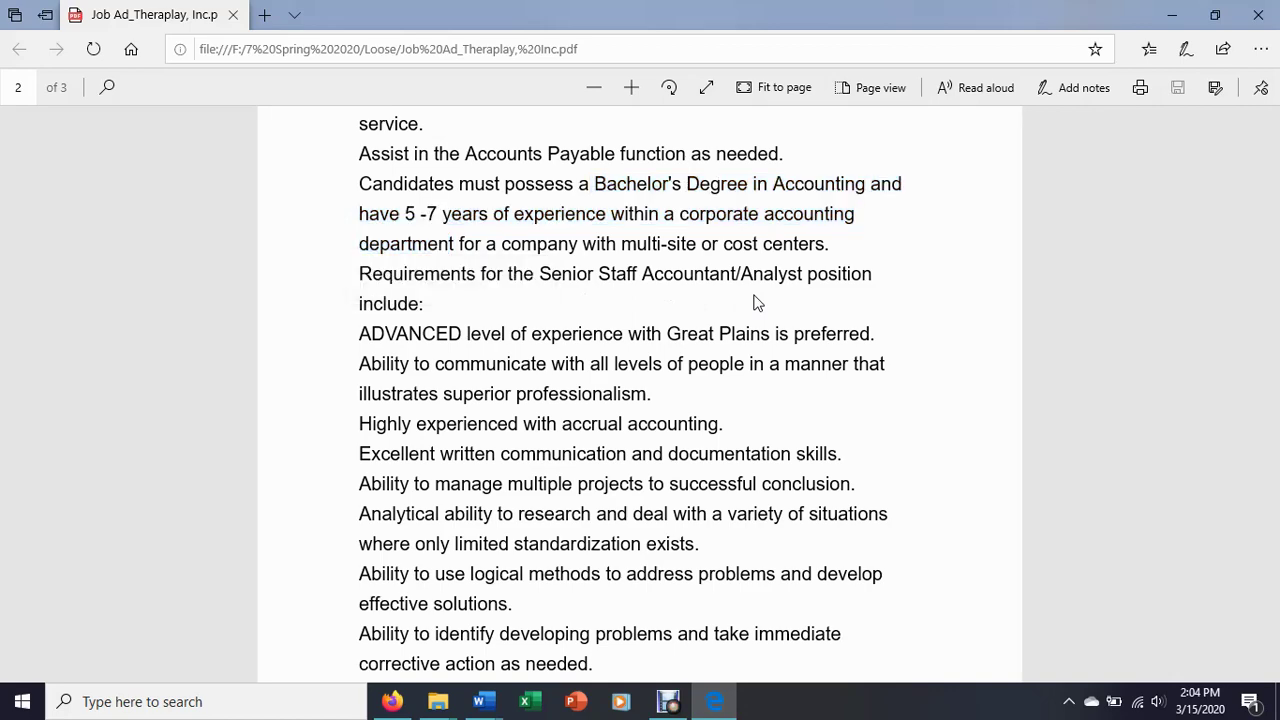
scroll(755, 303, down, 3)
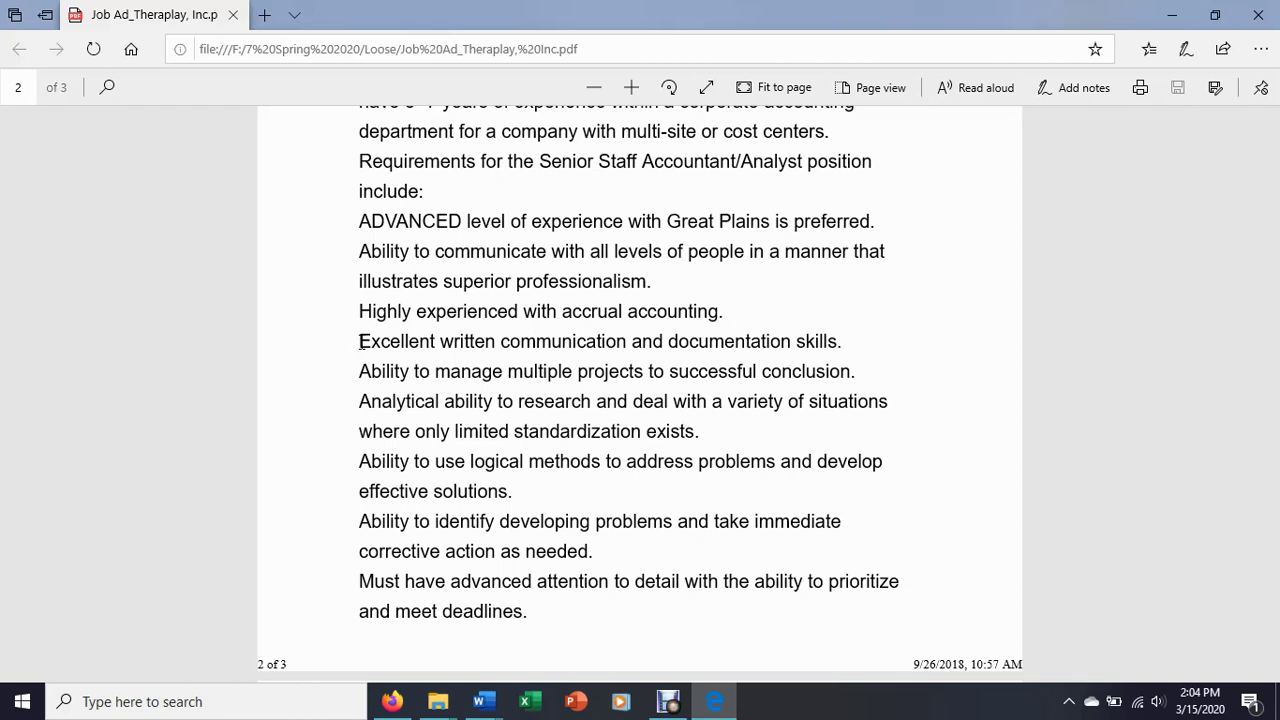
drag(359, 341, 815, 343)
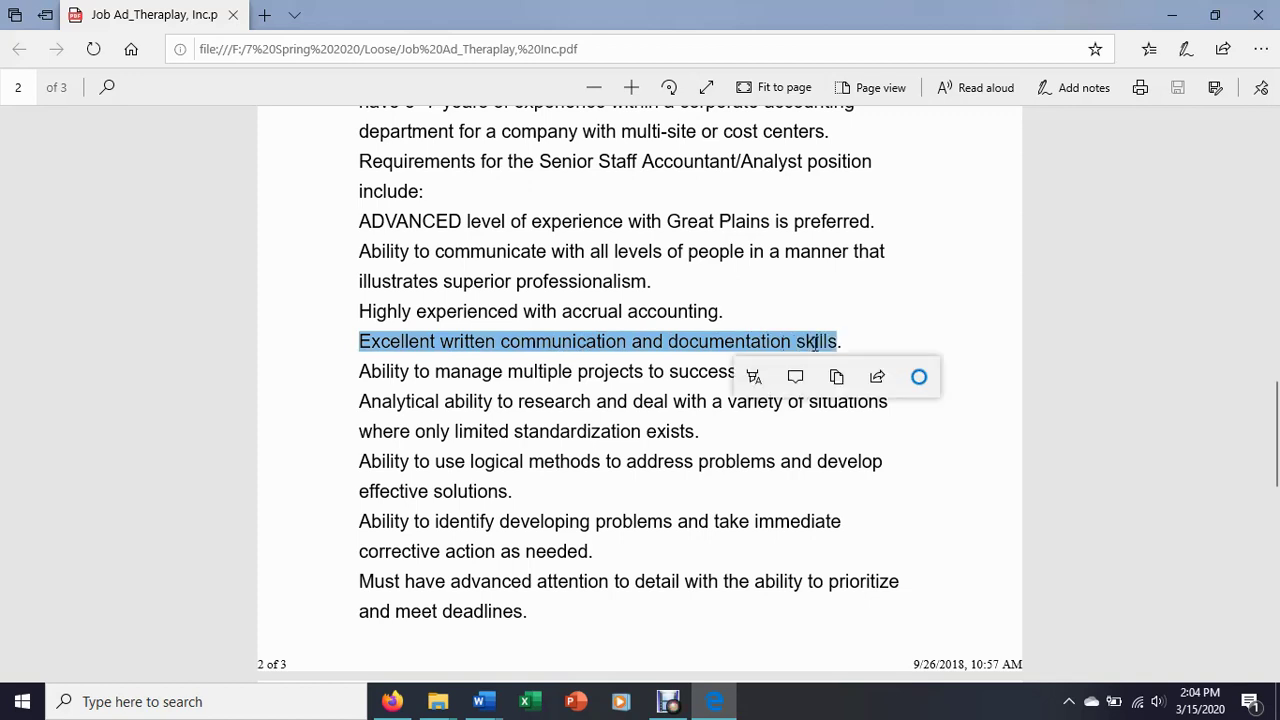
Highlight "Ability to manage multiple projects to successful conclusion", "Analytical", "research" and "deal with a variety of situations" in the job ad's requirements
click(460, 394)
drag(360, 370, 799, 372)
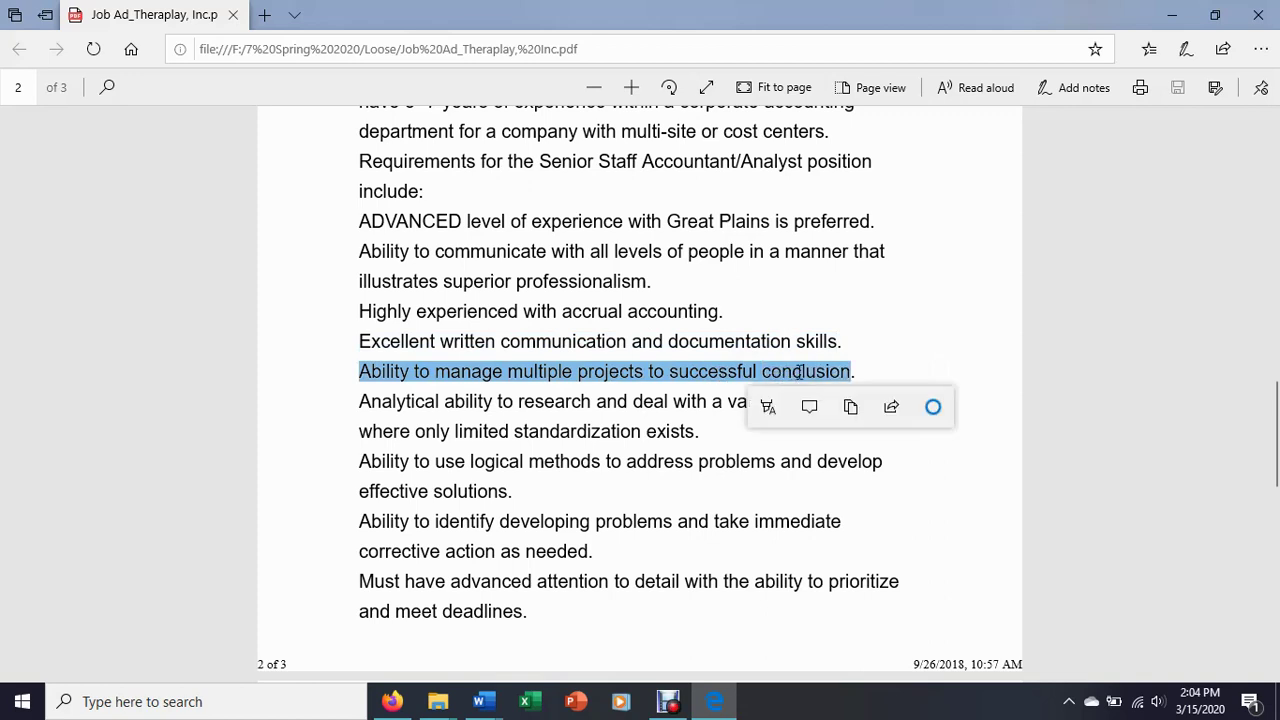
click(365, 403)
drag(365, 403, 533, 401)
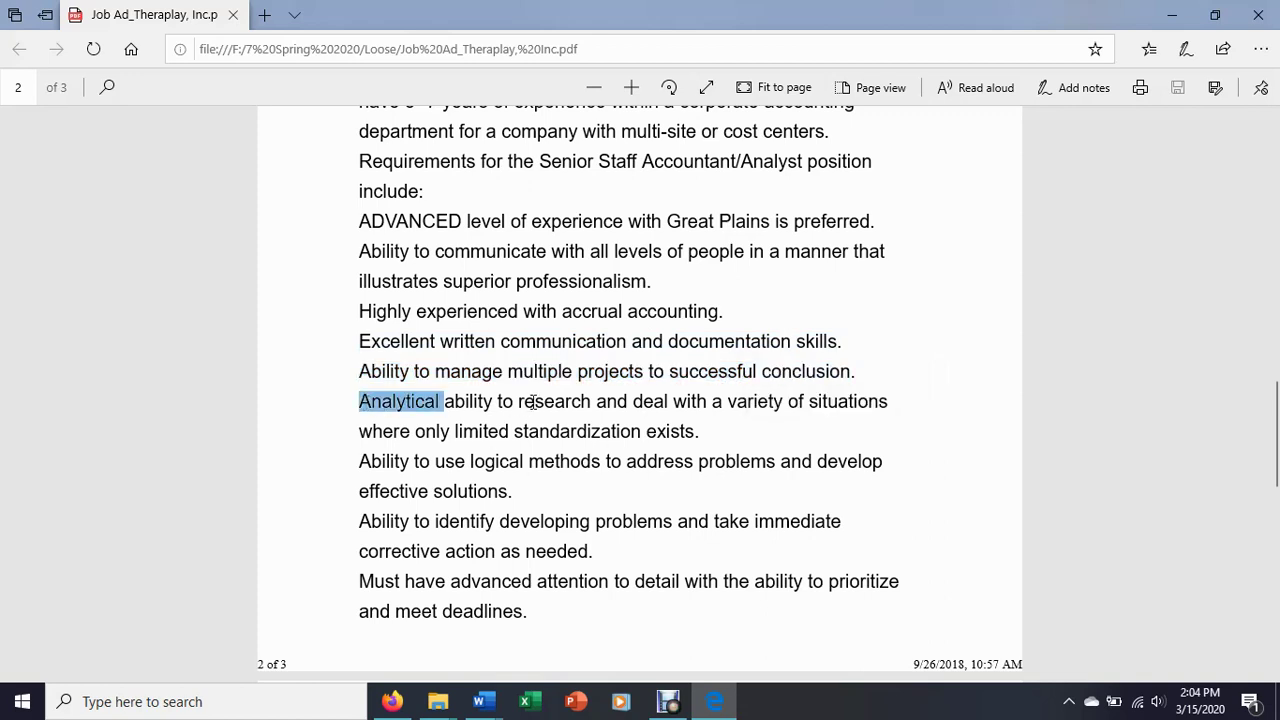
double_click(556, 401)
drag(634, 401, 860, 401)
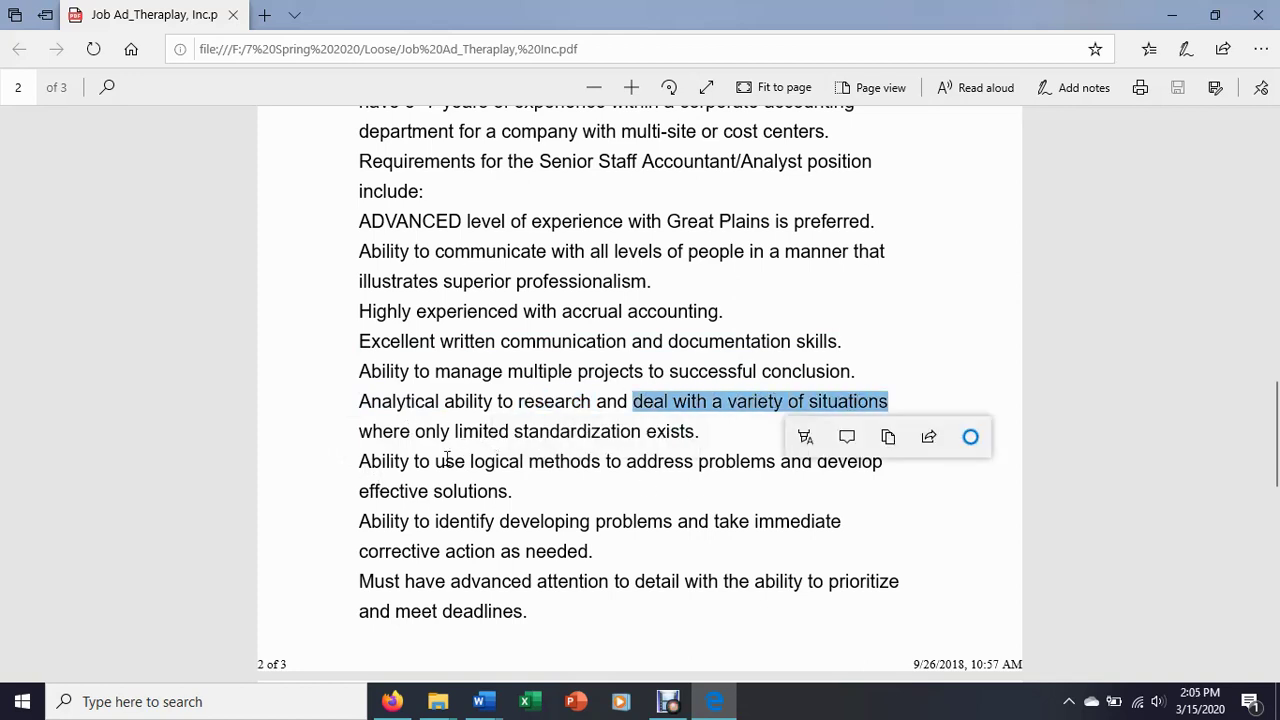
Highlight the requirement "Ability to use logical methods to address problems and develop effective solutions" in the job ad and review it
drag(360, 461, 512, 491)
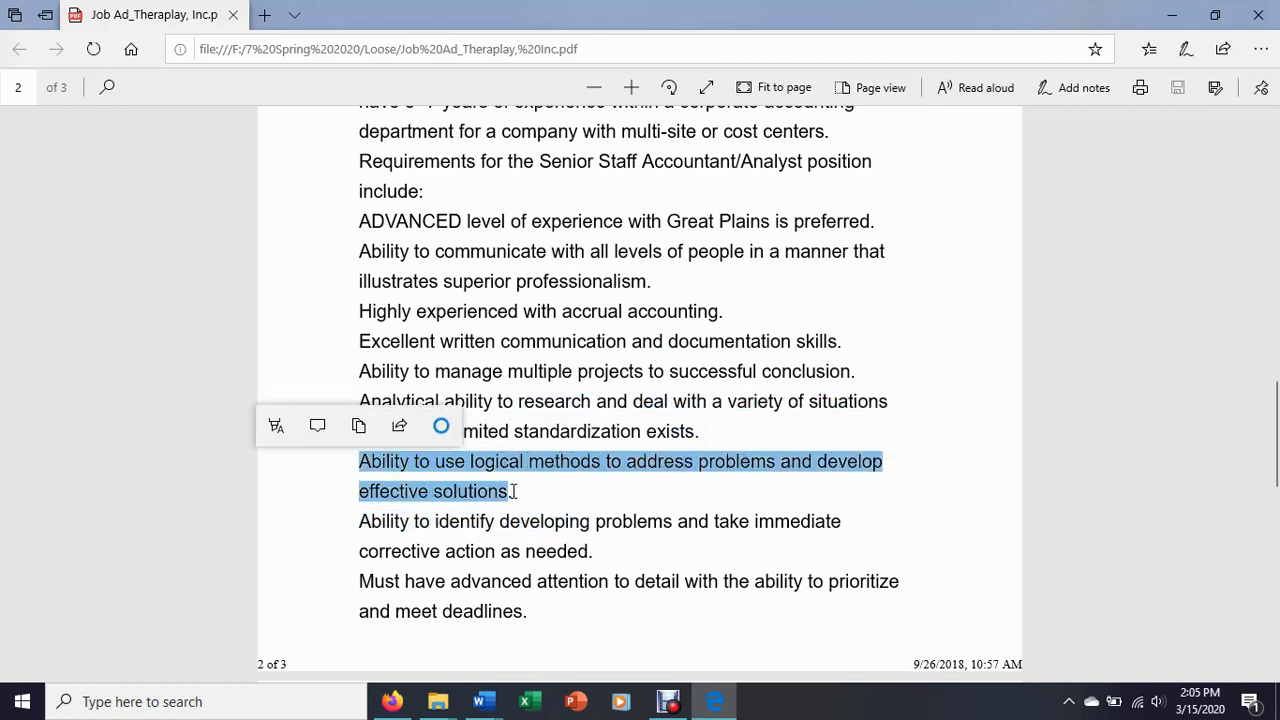
click(670, 501)
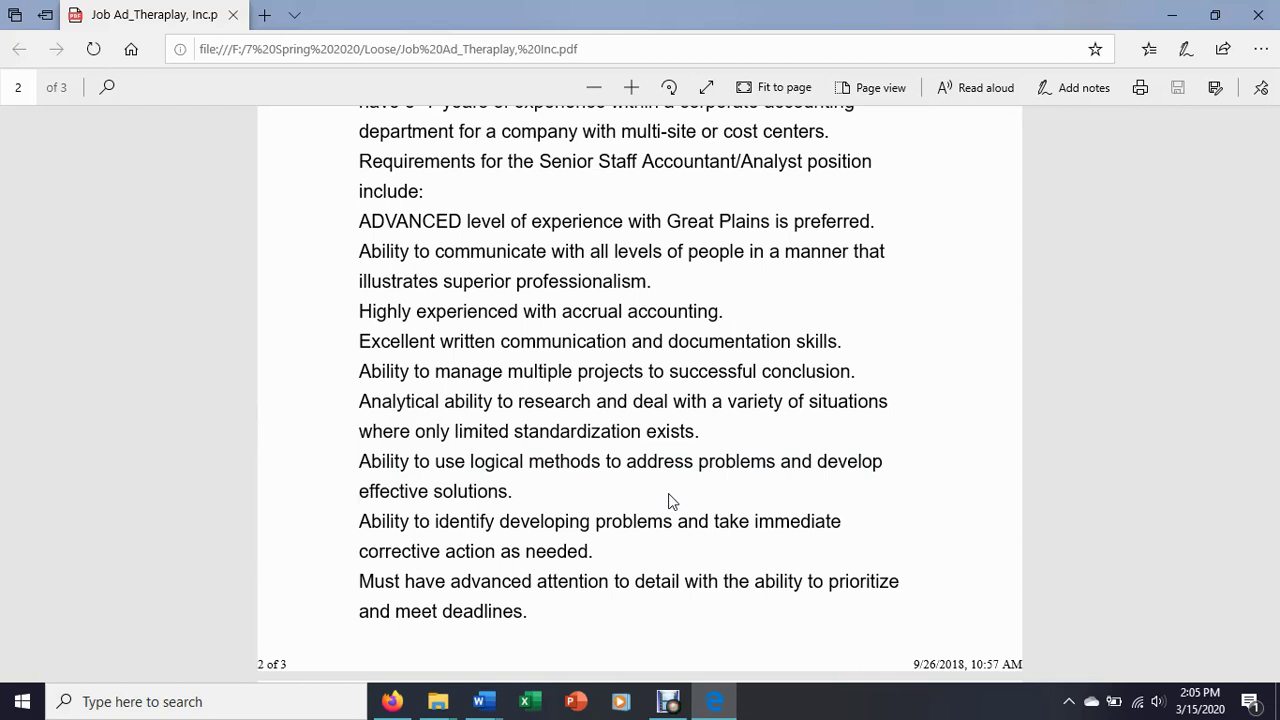
scroll(670, 500, up, 1)
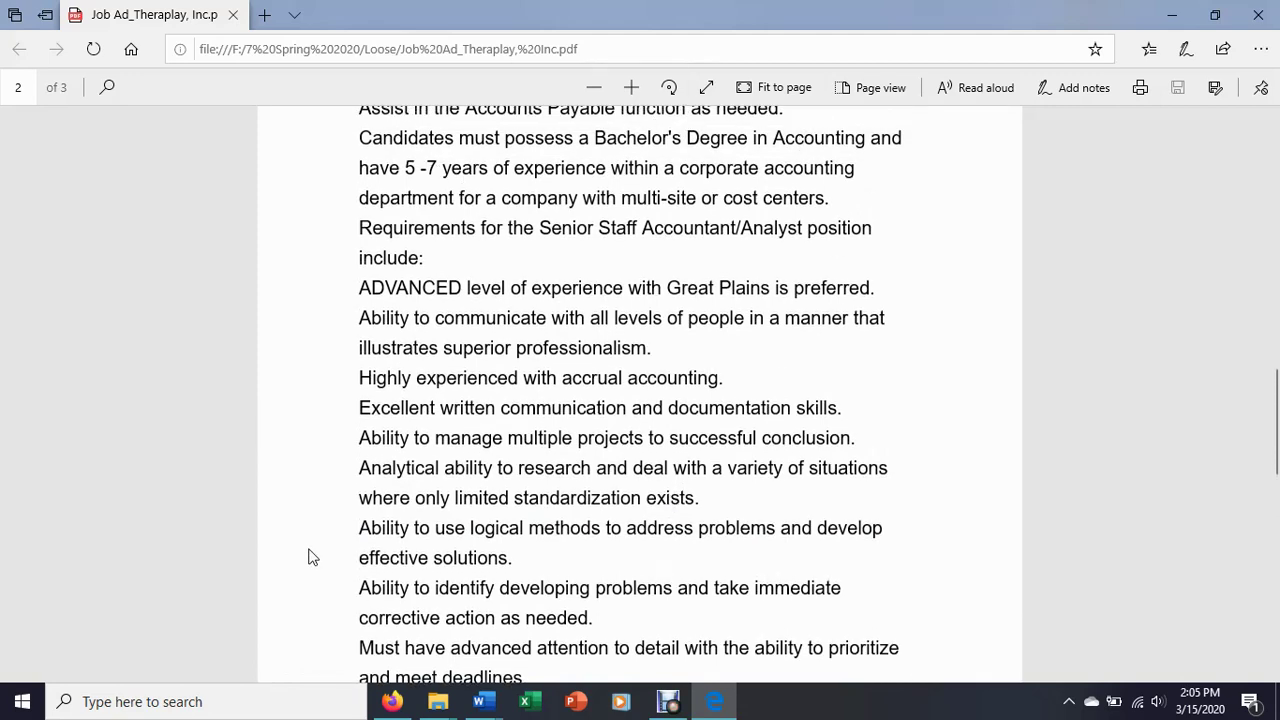
drag(359, 528, 551, 560)
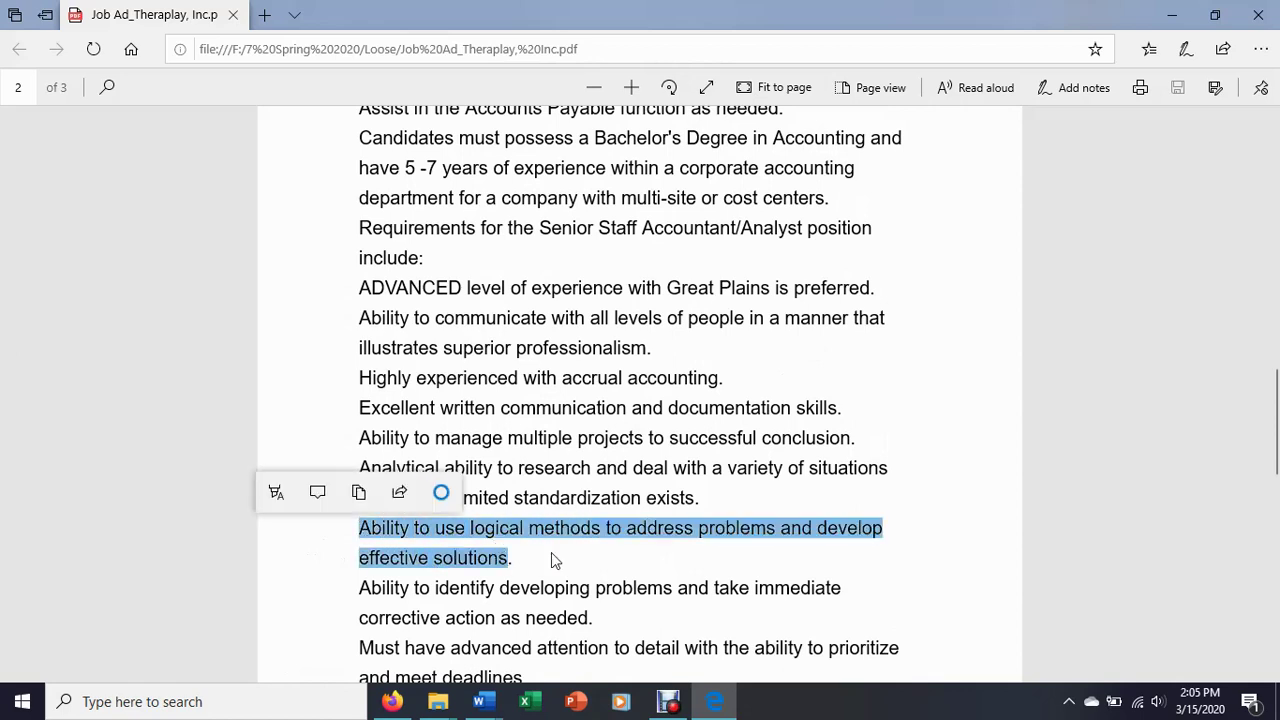
click(836, 557)
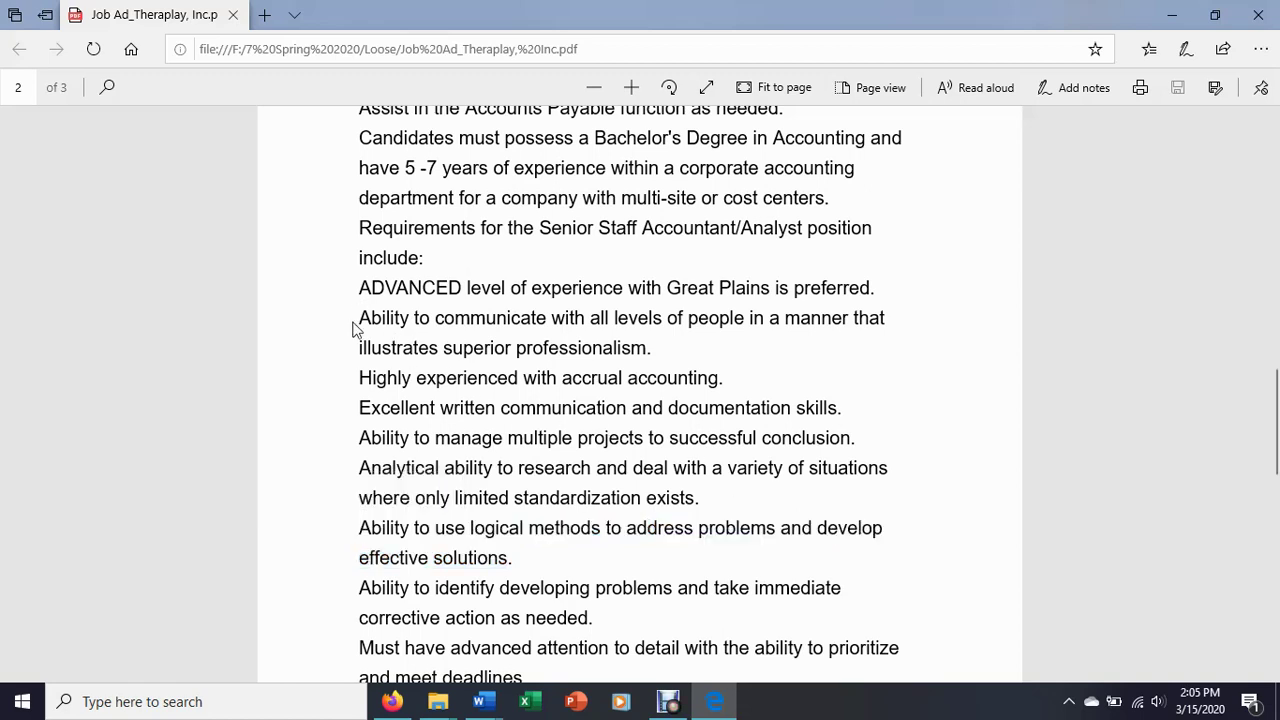
Highlight the requirements from "Ability to communicate" to "effective solutions", and the single requirement from "Ability to communicate" to "superior professionalism"
drag(360, 317, 492, 555)
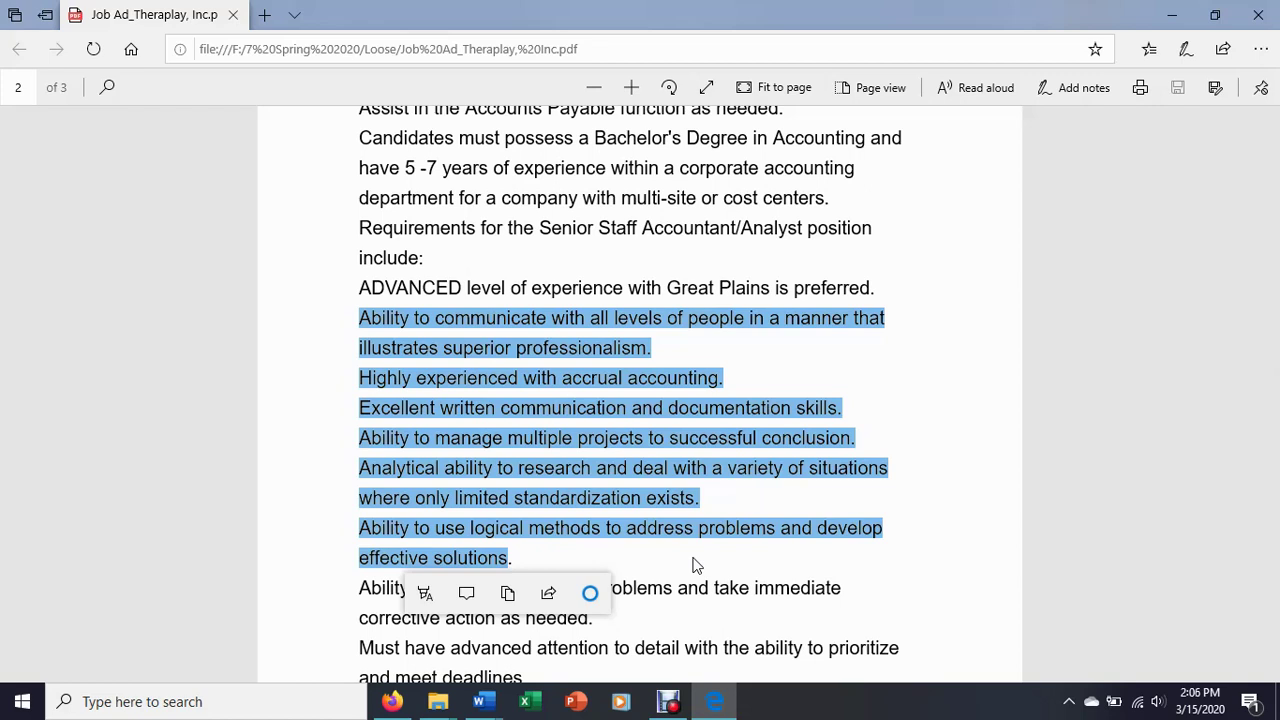
click(693, 564)
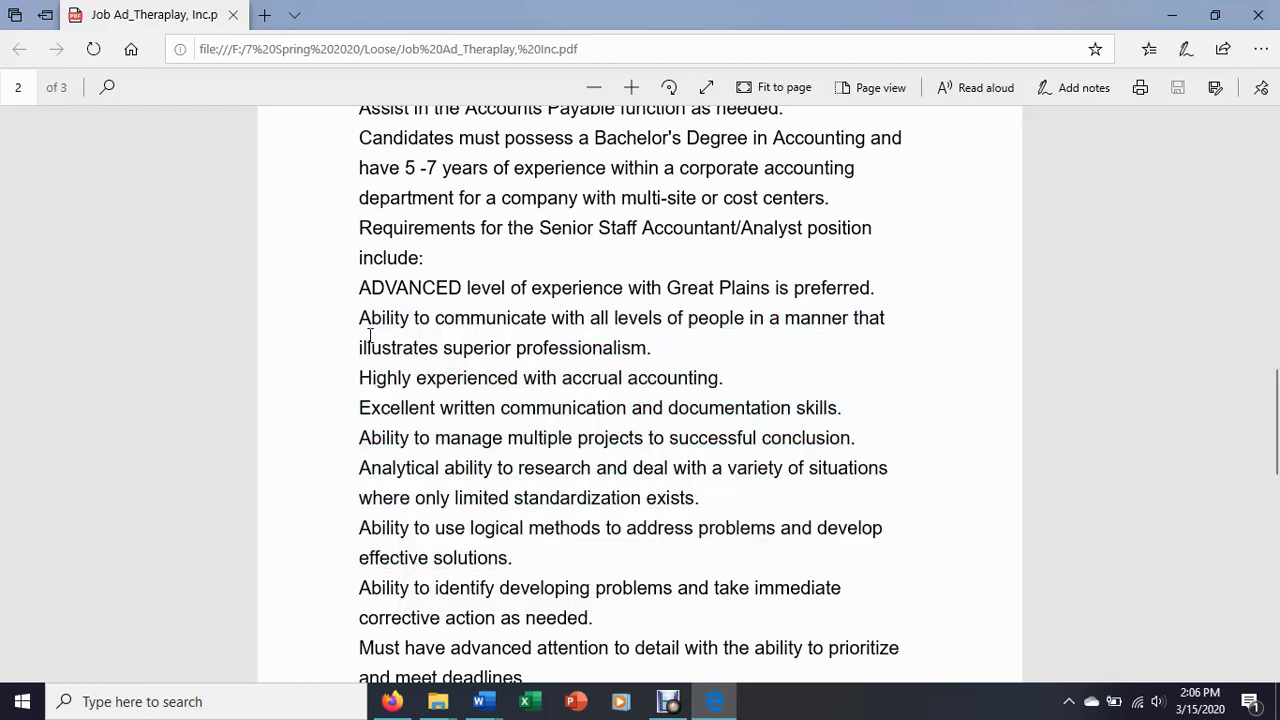
drag(363, 317, 549, 322)
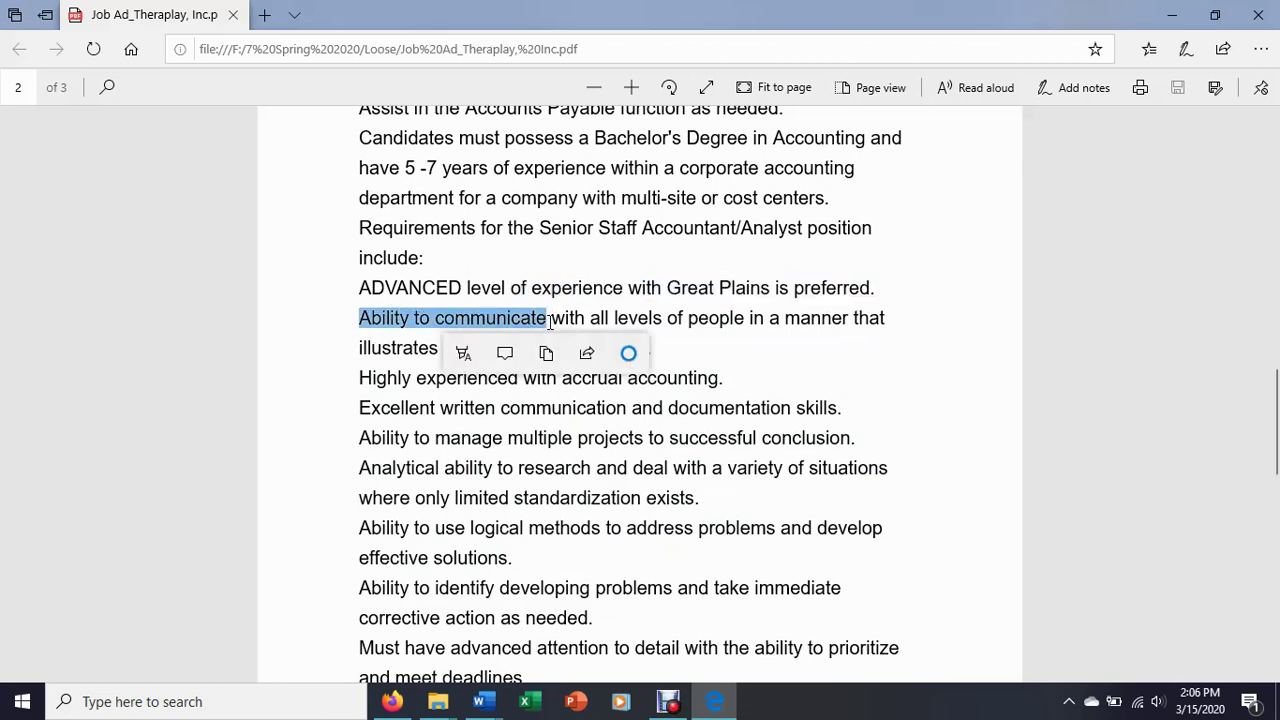
click(412, 317)
drag(359, 318, 562, 346)
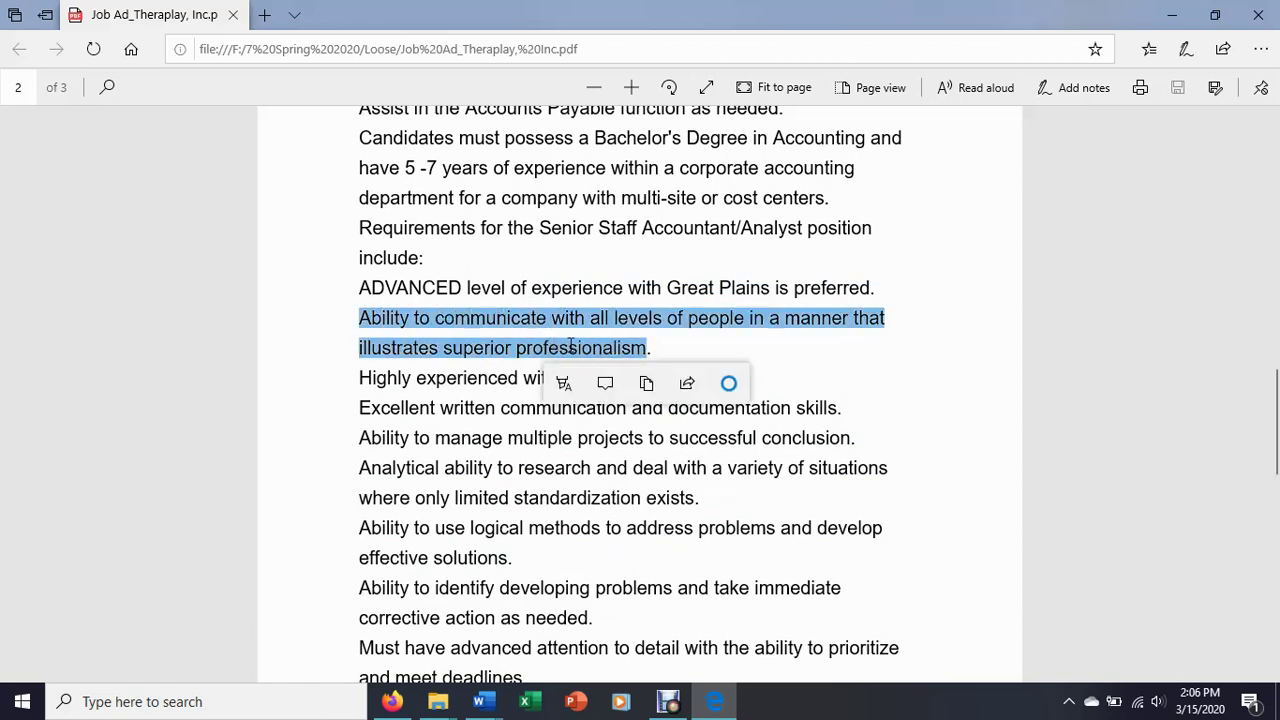
click(838, 362)
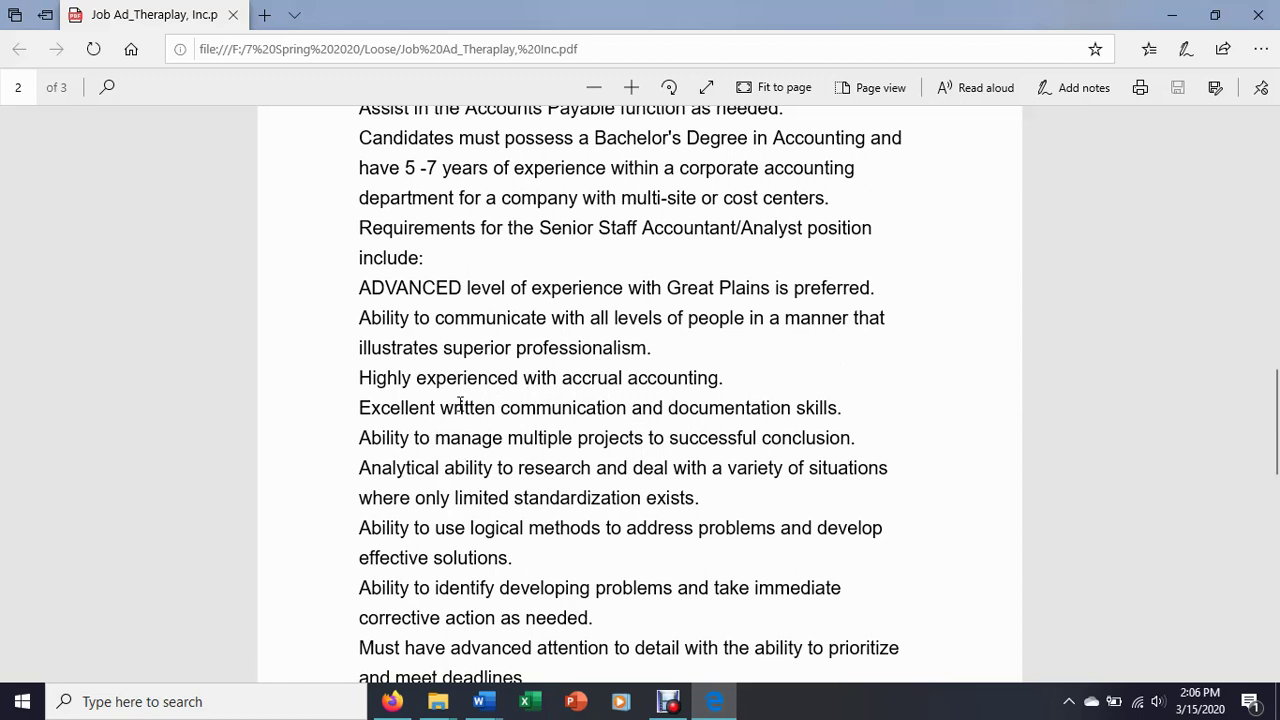
Highlight the key phrases "written communication", "documentation", "manage multiple projects" and "use logical methods" in the job ad's requirements
drag(439, 407, 629, 408)
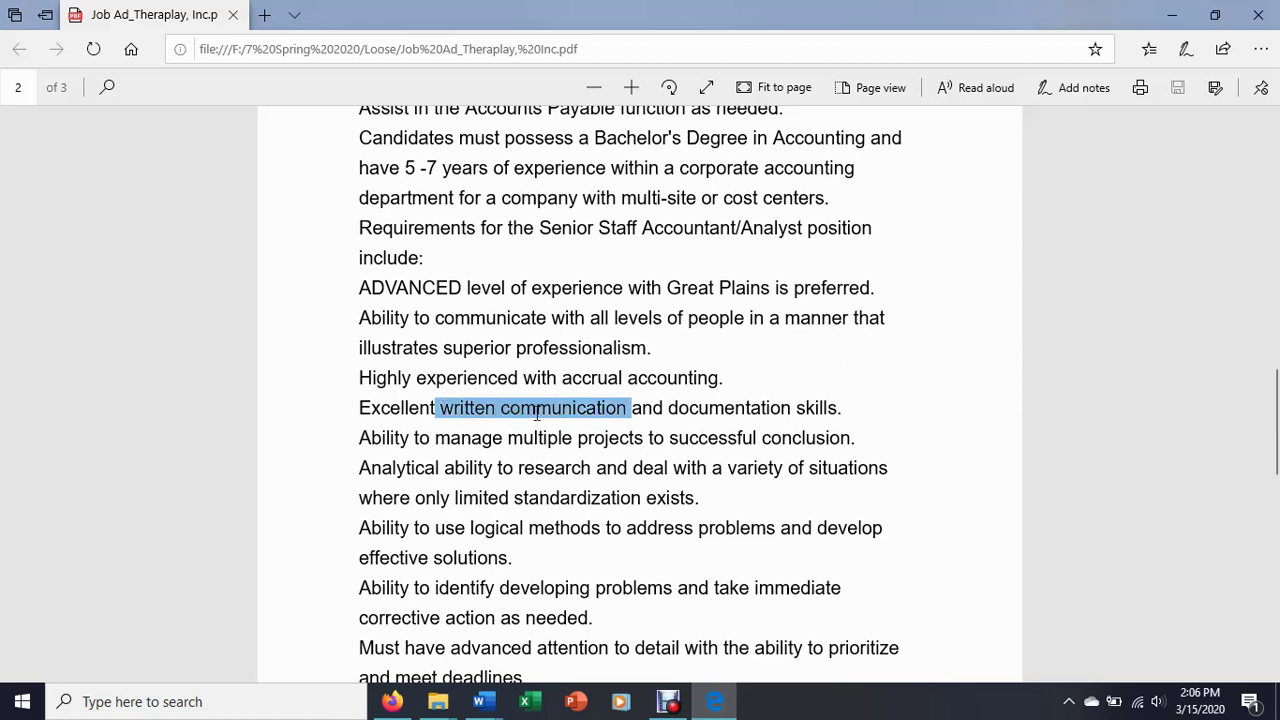
double_click(700, 407)
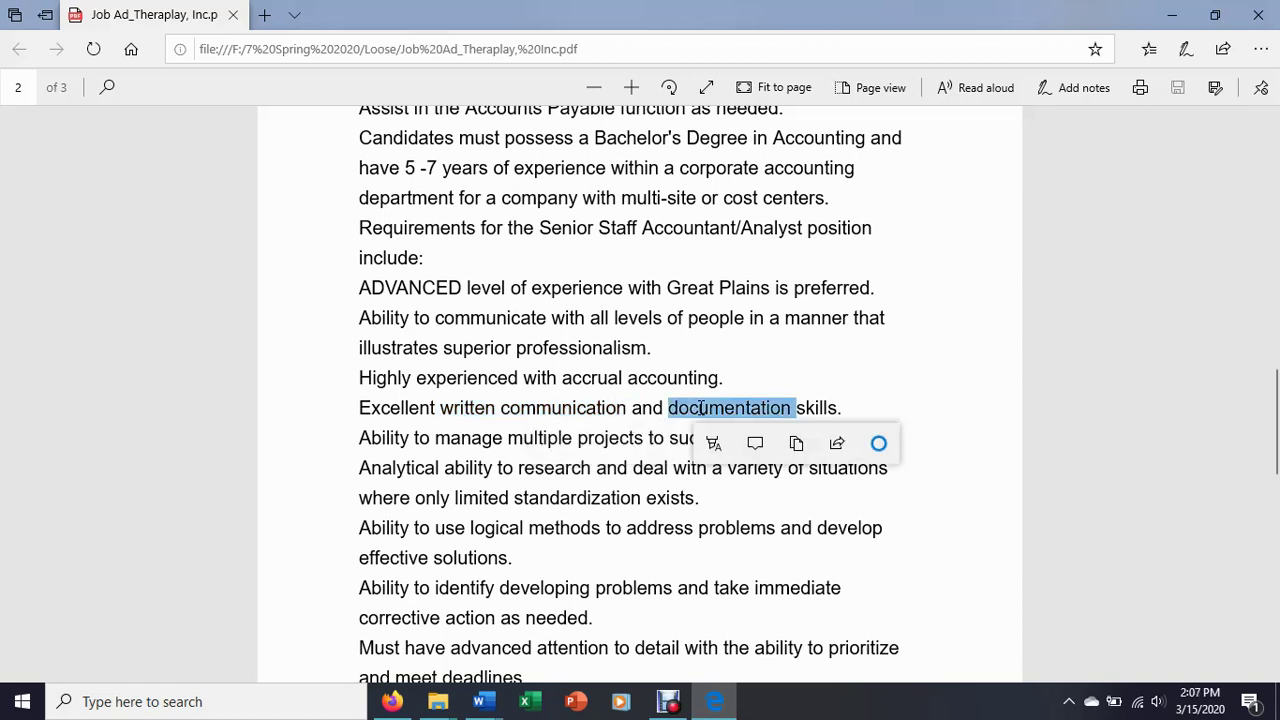
drag(437, 438, 591, 448)
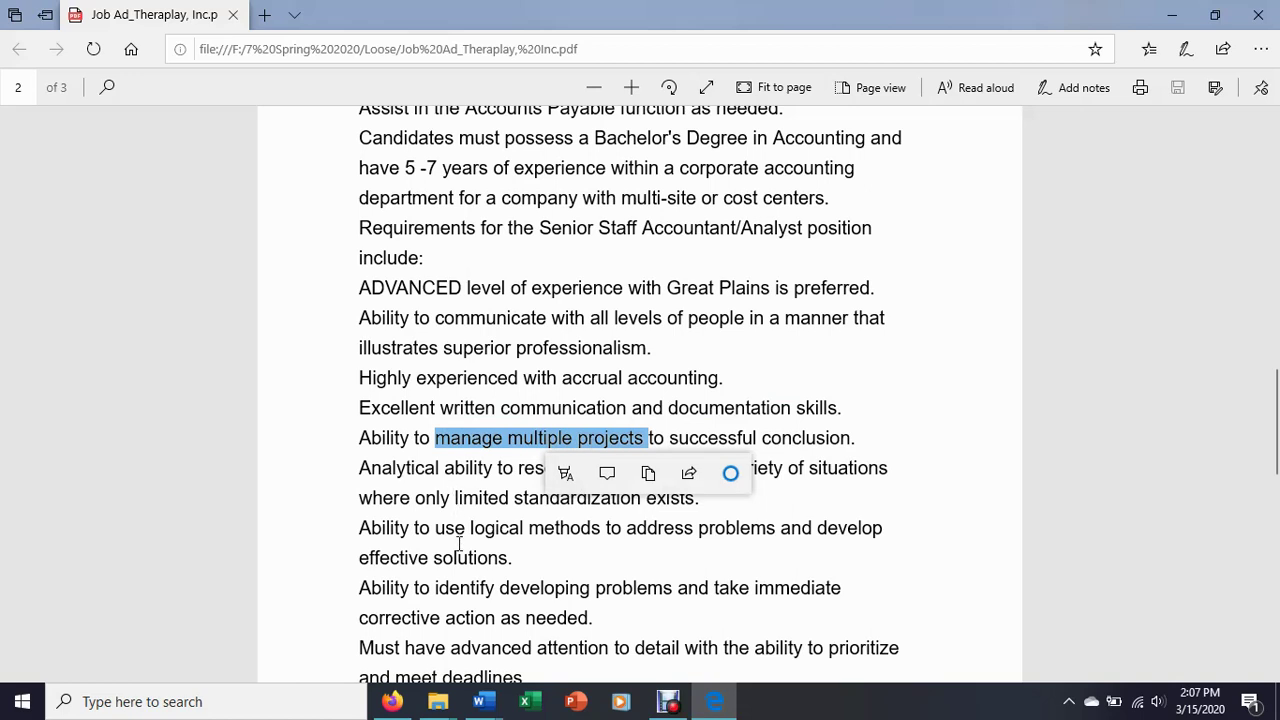
drag(440, 528, 606, 528)
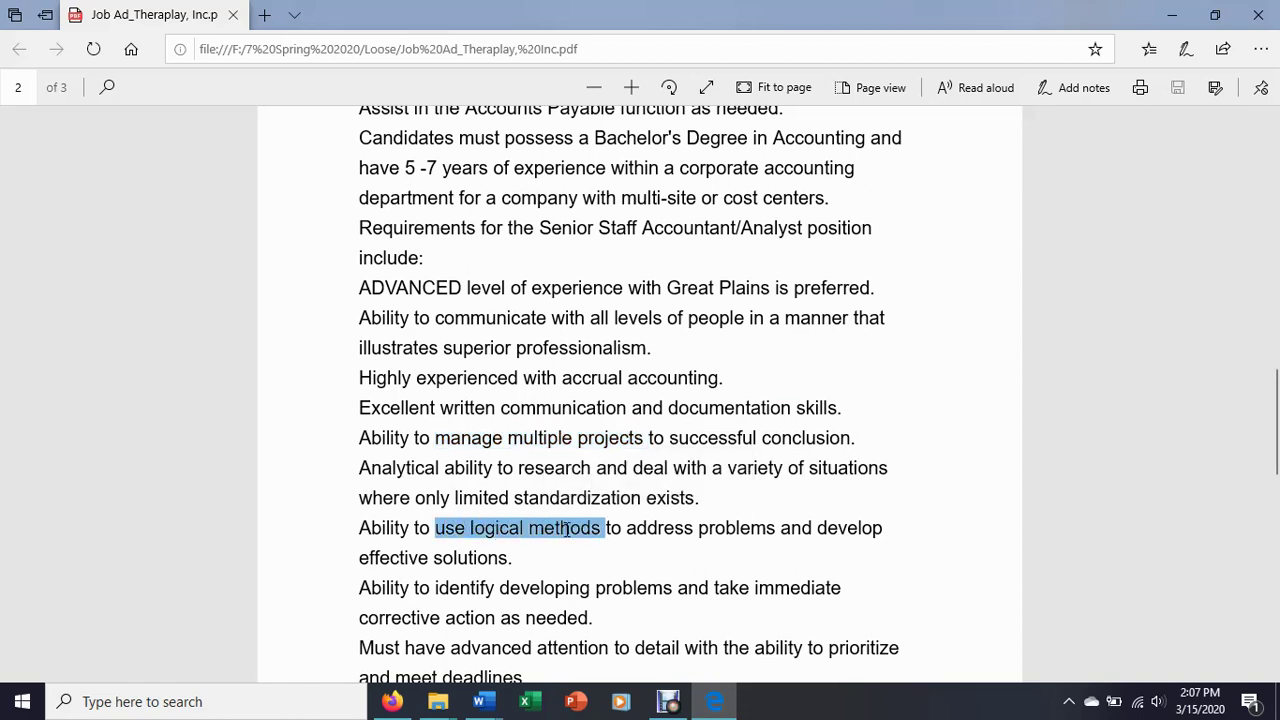
click(728, 520)
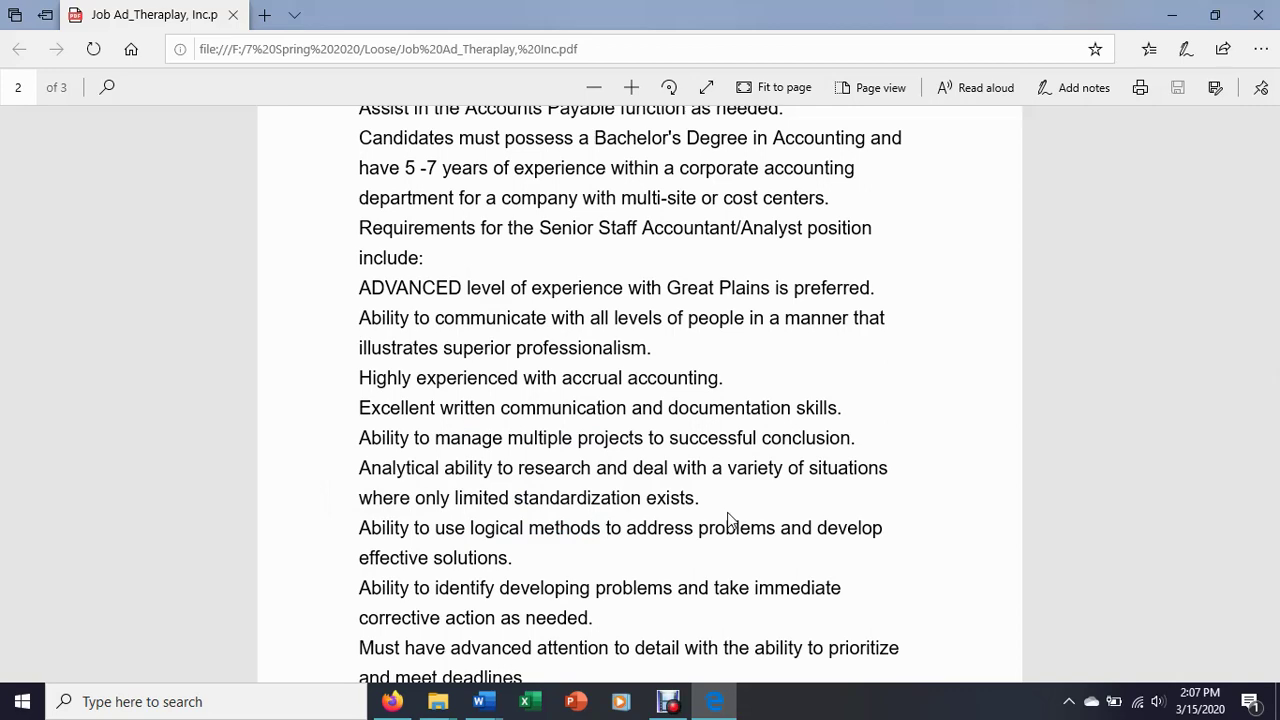
Go back to the job ad's beginning, and switch to the Theraplay Resume in Word to review it down to the leadership experience
scroll(728, 520, up, 8)
scroll(728, 520, up, 7)
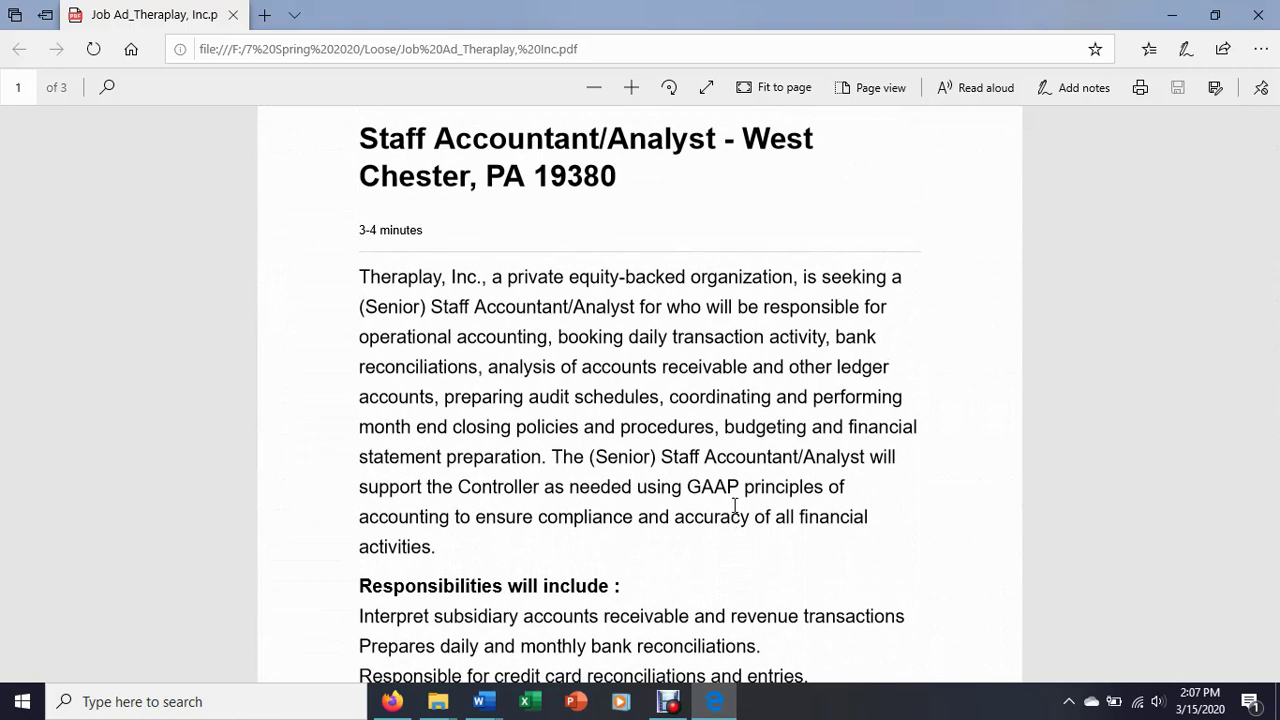
click(1173, 22)
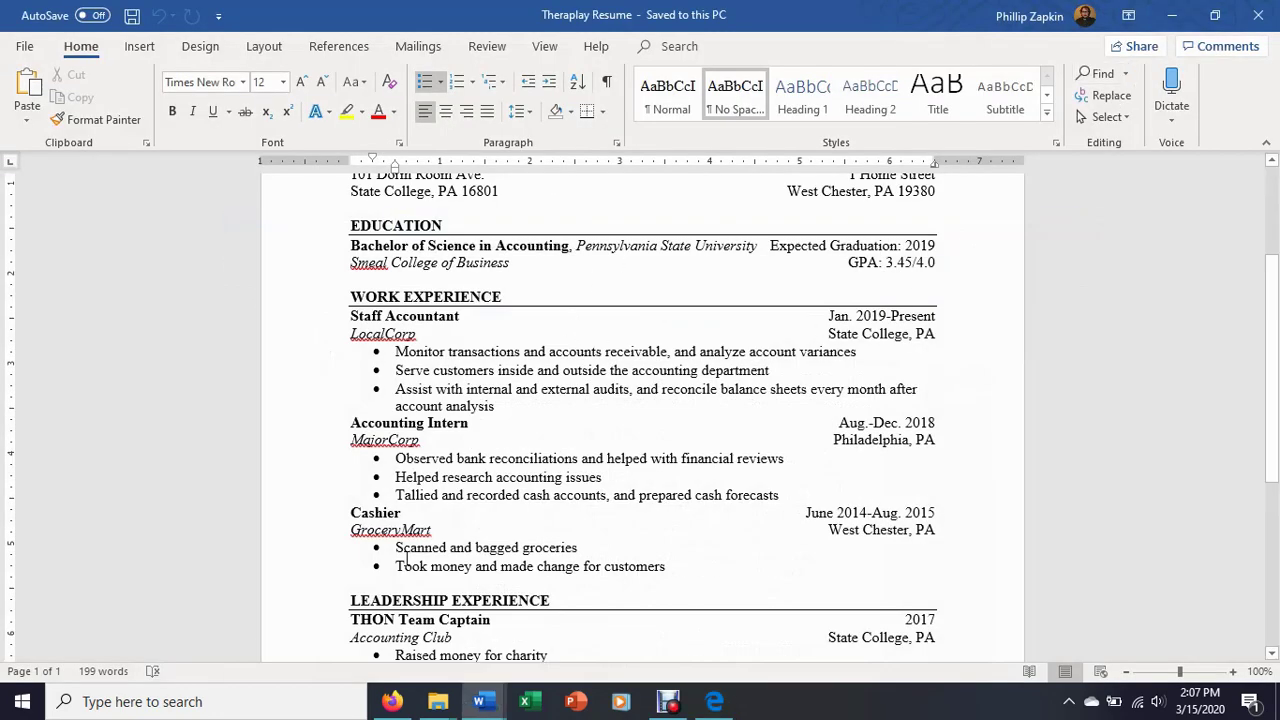
scroll(656, 340, up, 1)
scroll(656, 340, up, 3)
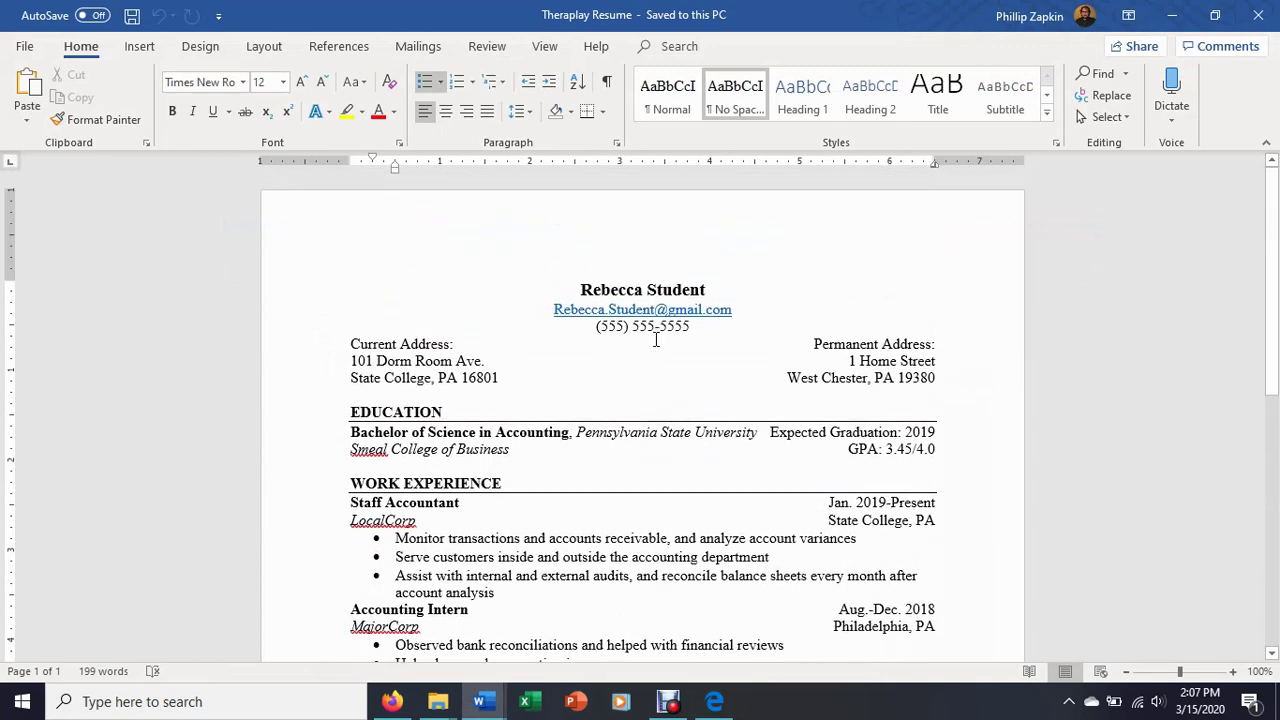
scroll(703, 312, down, 6)
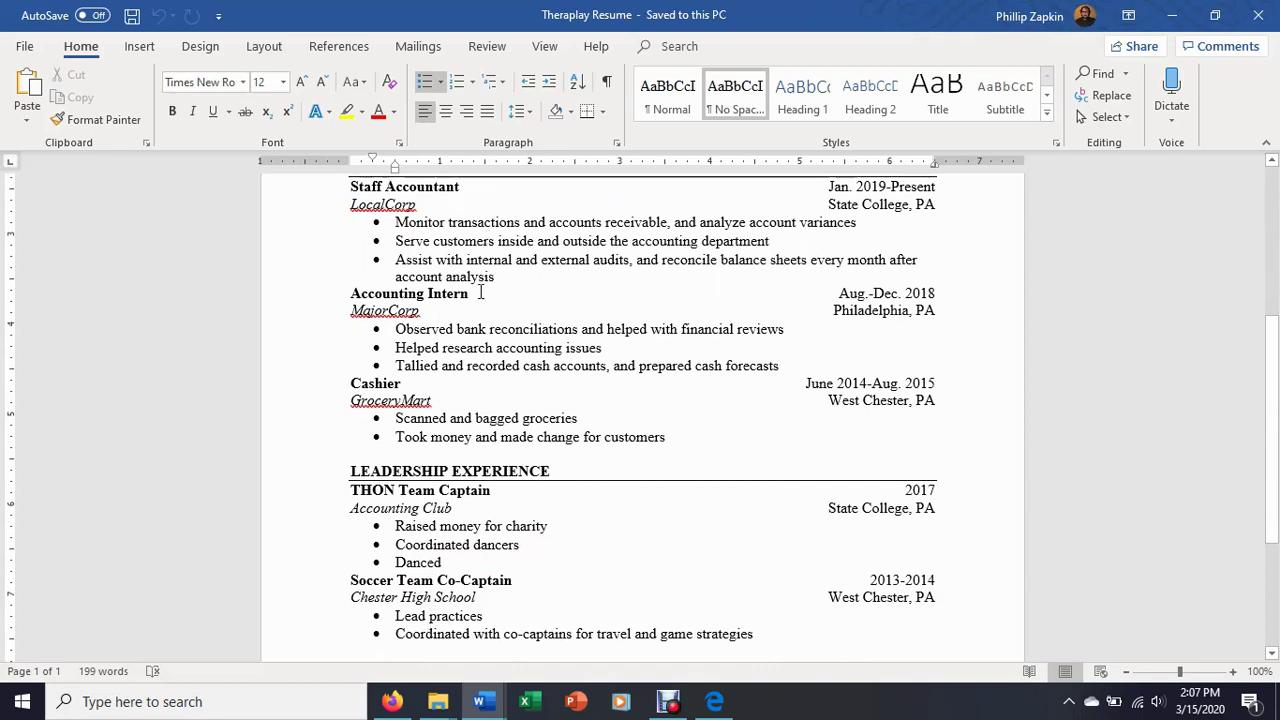
Highlight in turn the opening verb of each bullet under Staff Accountant and Accounting Intern, from "Monitor" to "Tallied"
double_click(412, 222)
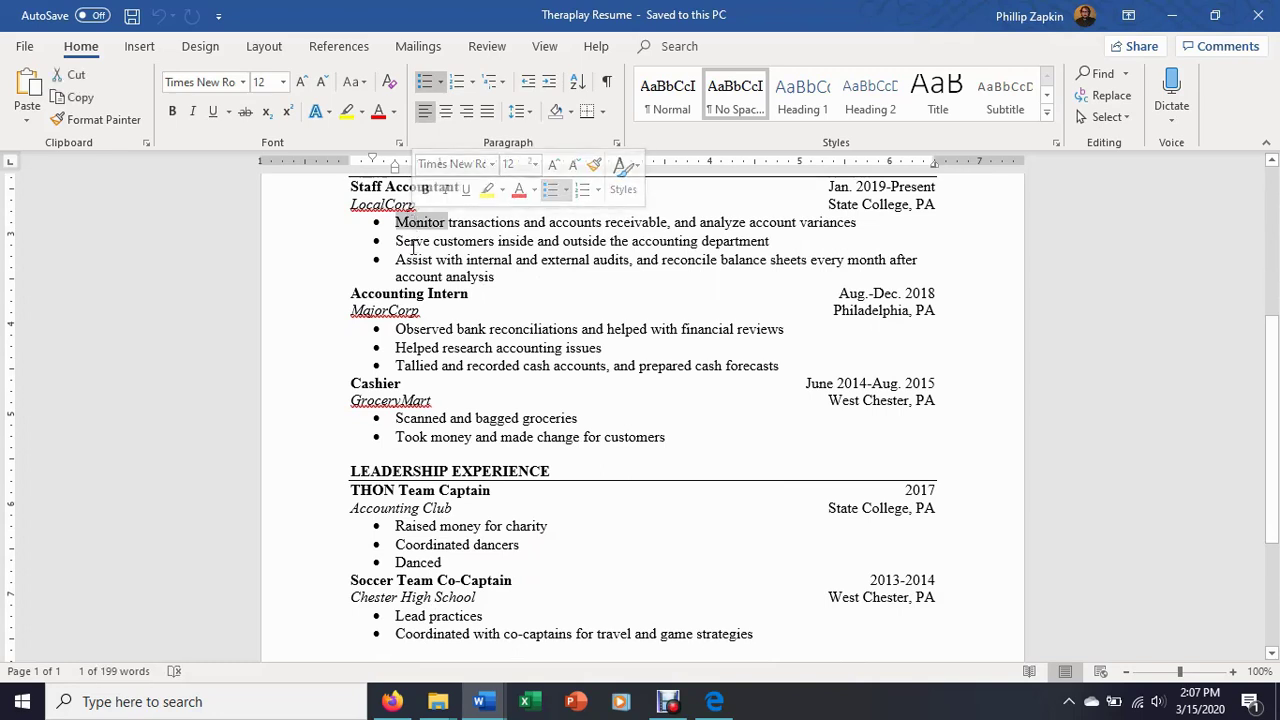
double_click(412, 241)
double_click(413, 260)
double_click(412, 329)
double_click(414, 348)
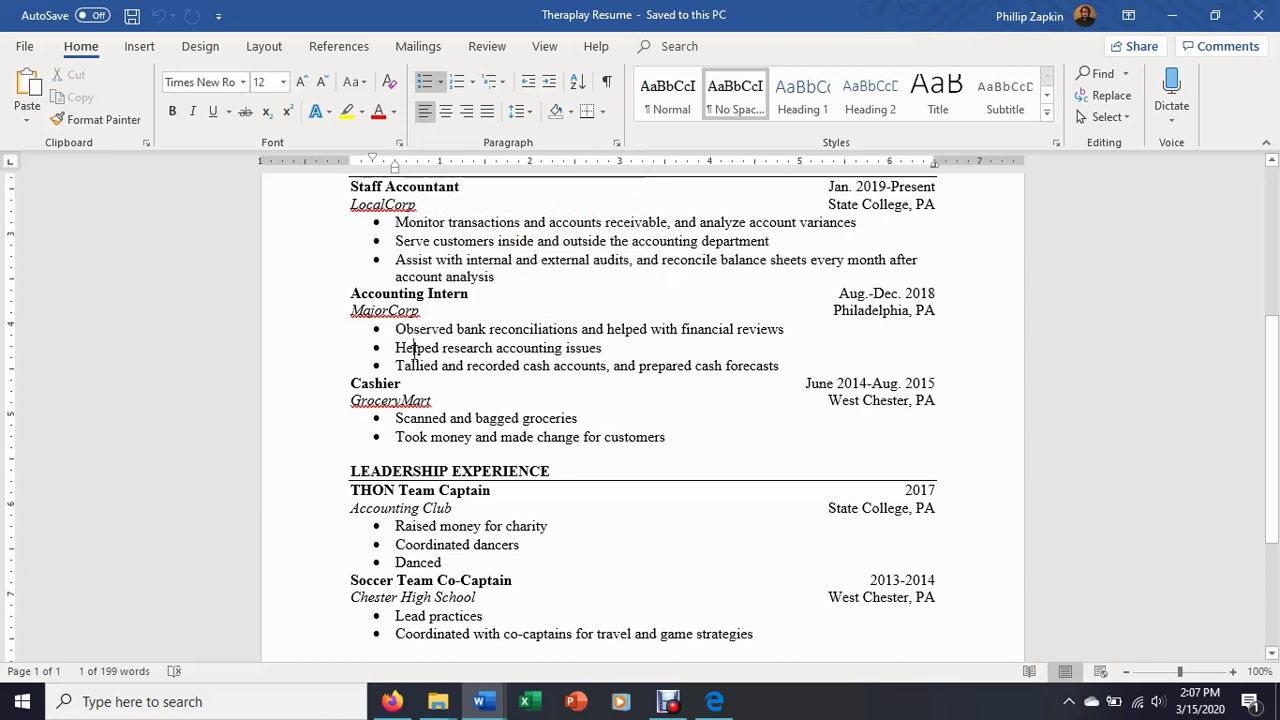
double_click(412, 366)
click(591, 472)
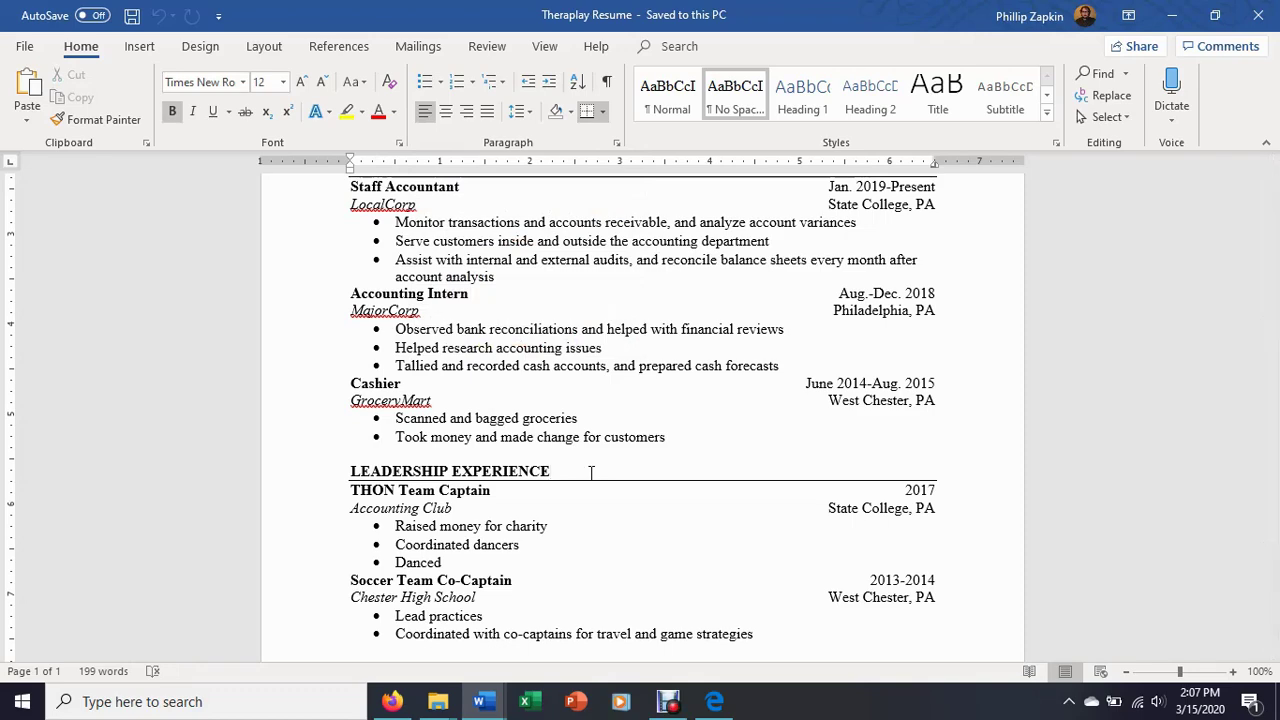
Review the resume's education and work experience, highlighting the "Cashier" title and its two bullets about groceries and making change
scroll(591, 472, up, 3)
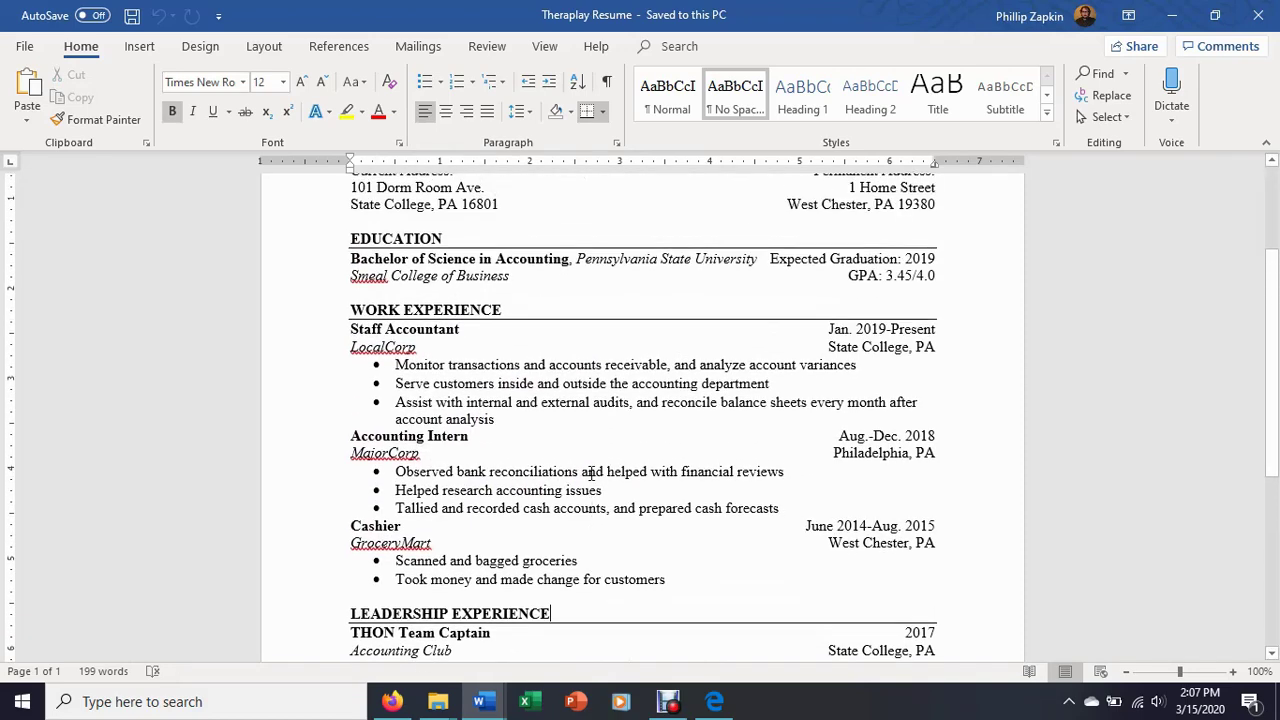
scroll(591, 472, up, 3)
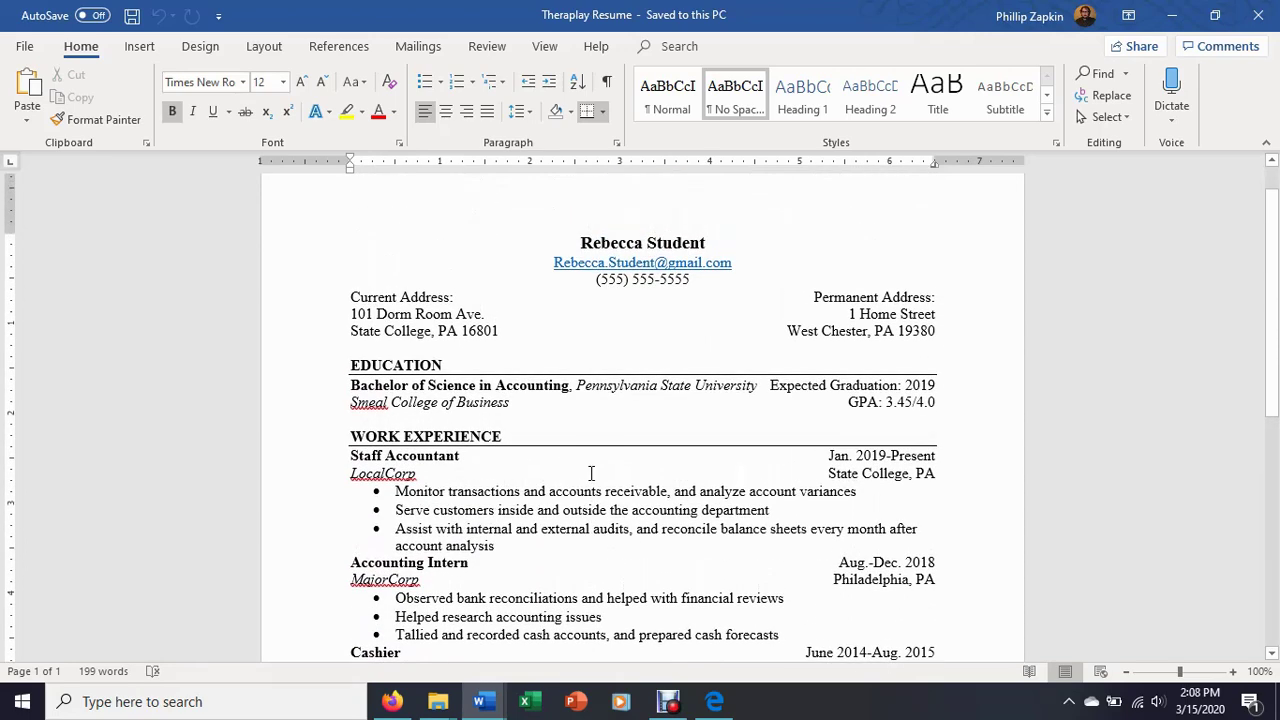
scroll(591, 472, down, 5)
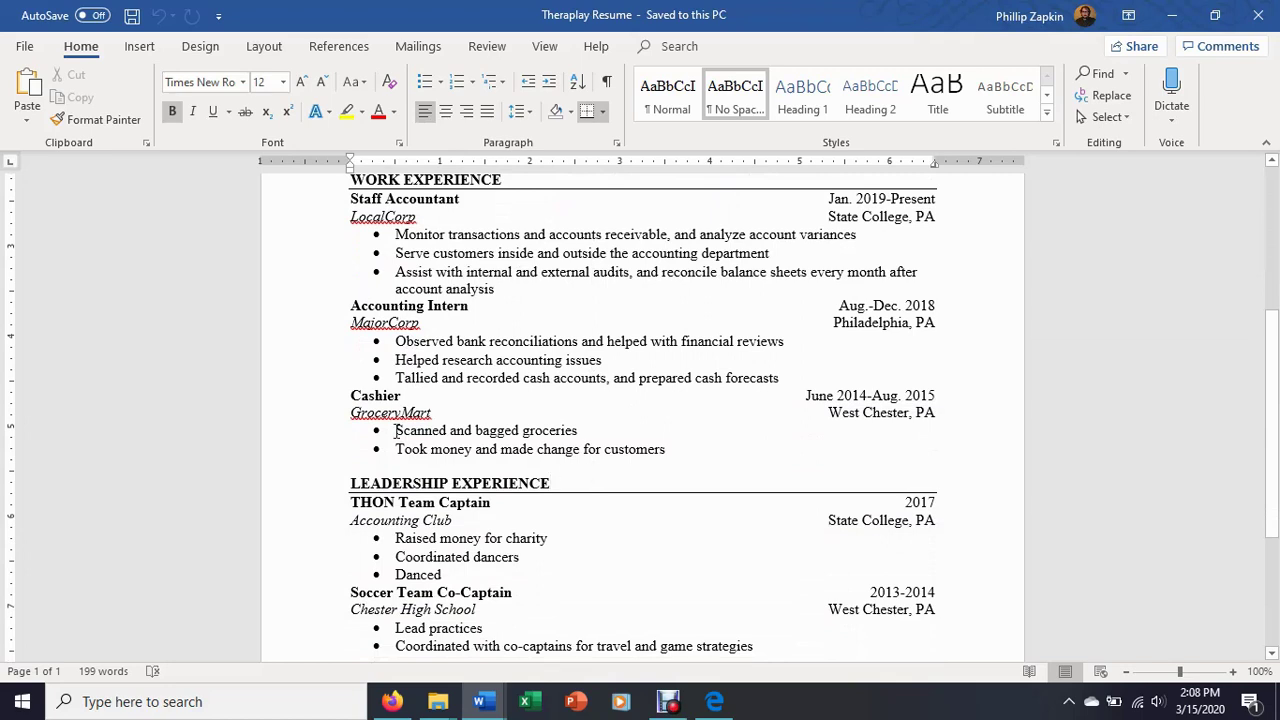
drag(395, 430, 625, 449)
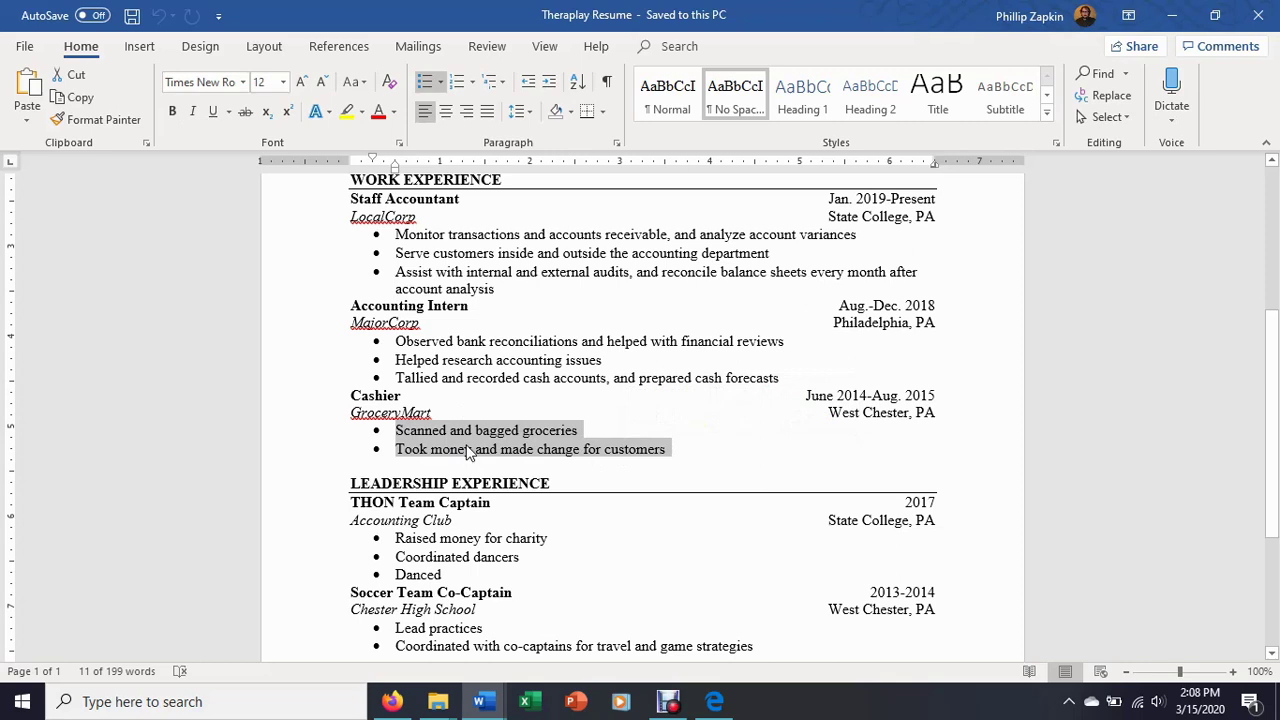
double_click(368, 396)
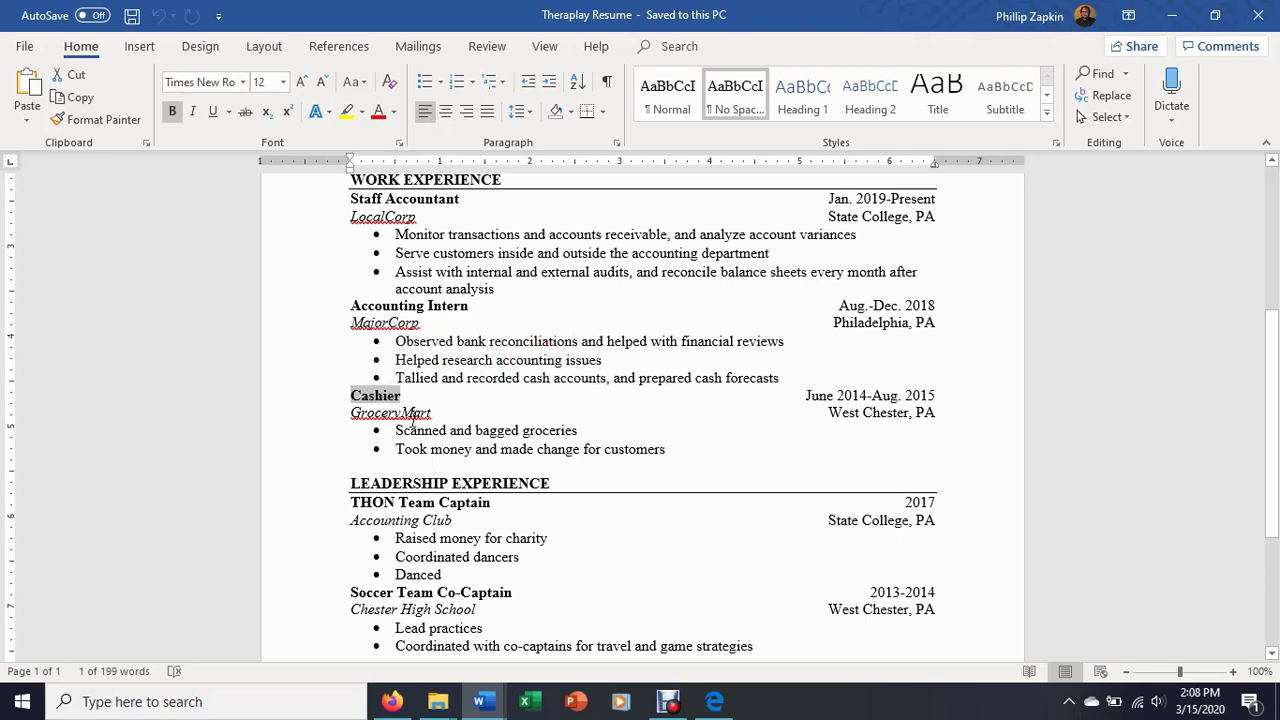
drag(396, 430, 640, 450)
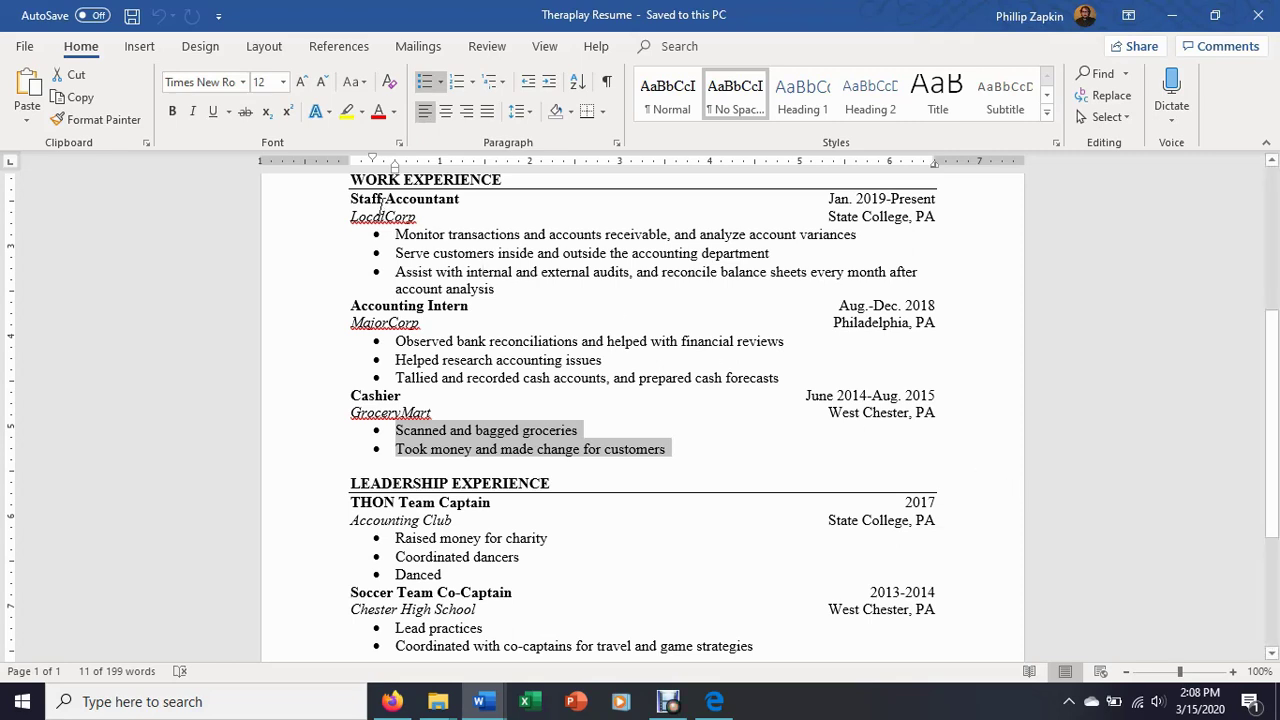
Highlight the Staff Accountant and Accounting Intern entries together, and both entries under Leadership Experience
drag(352, 198, 814, 373)
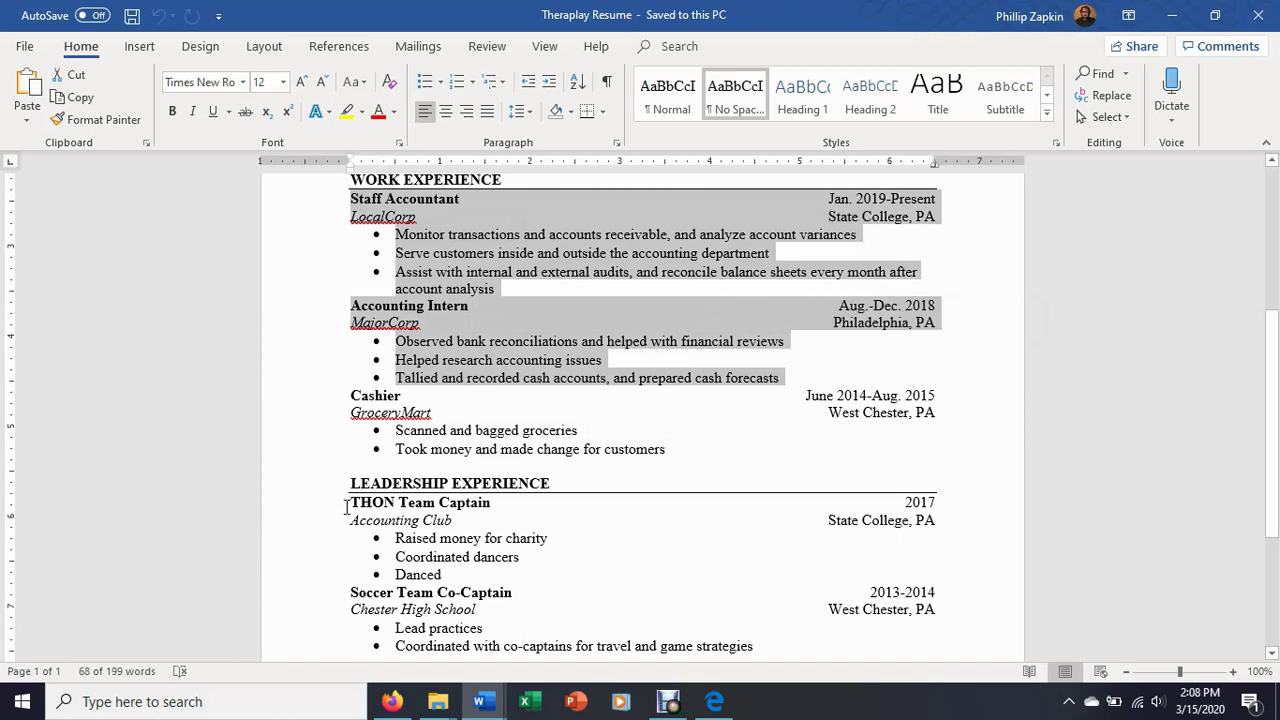
drag(348, 503, 760, 645)
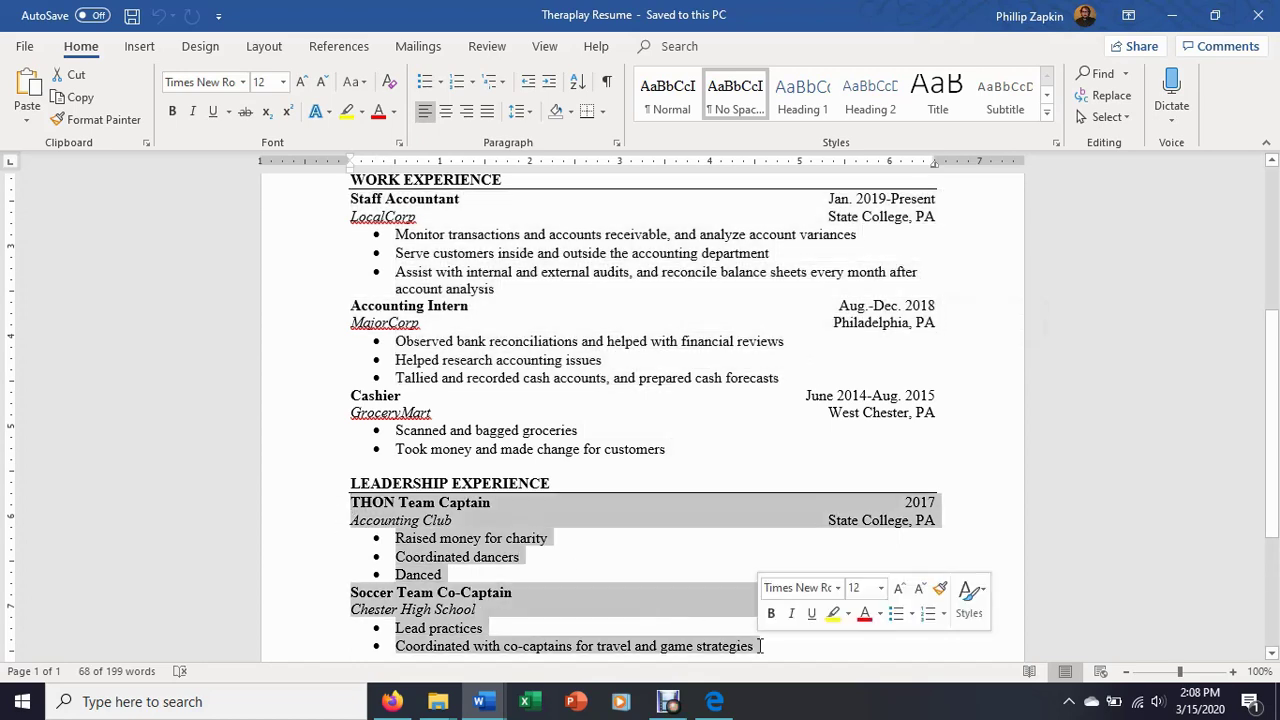
click(512, 272)
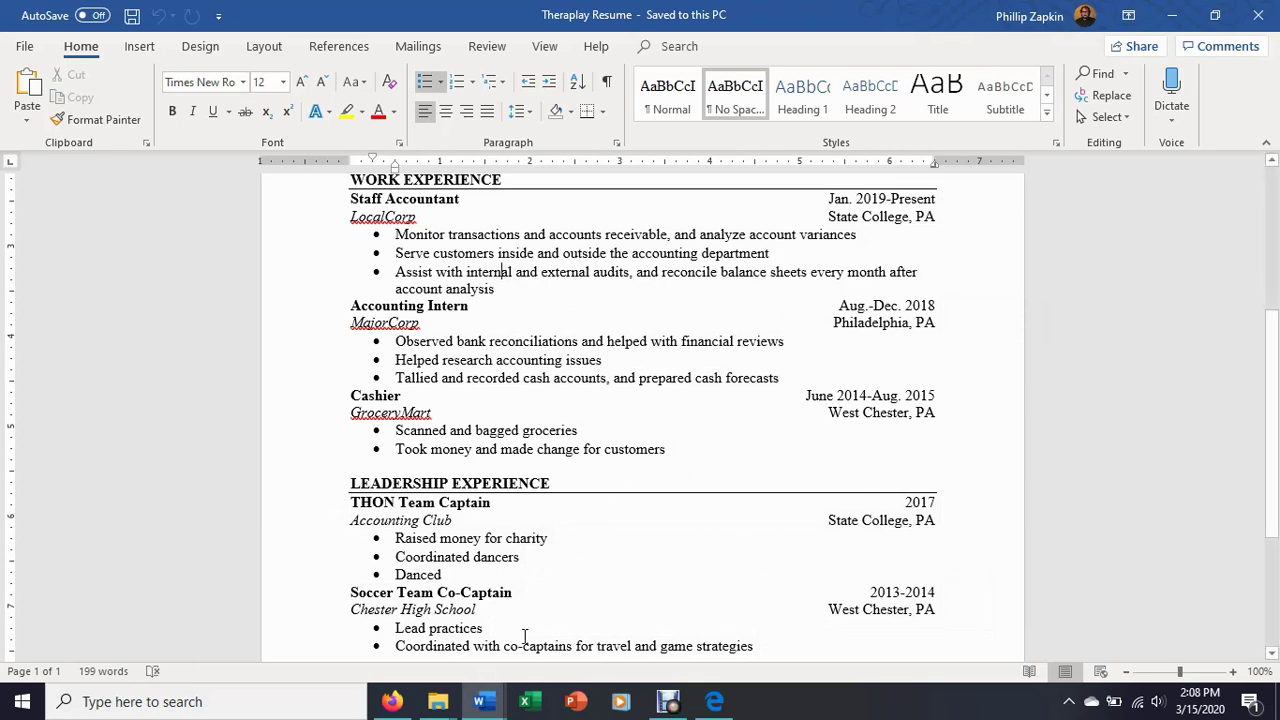
Switch to the Theraplay Resume Tailored document
mouse_move(479, 701)
click(668, 628)
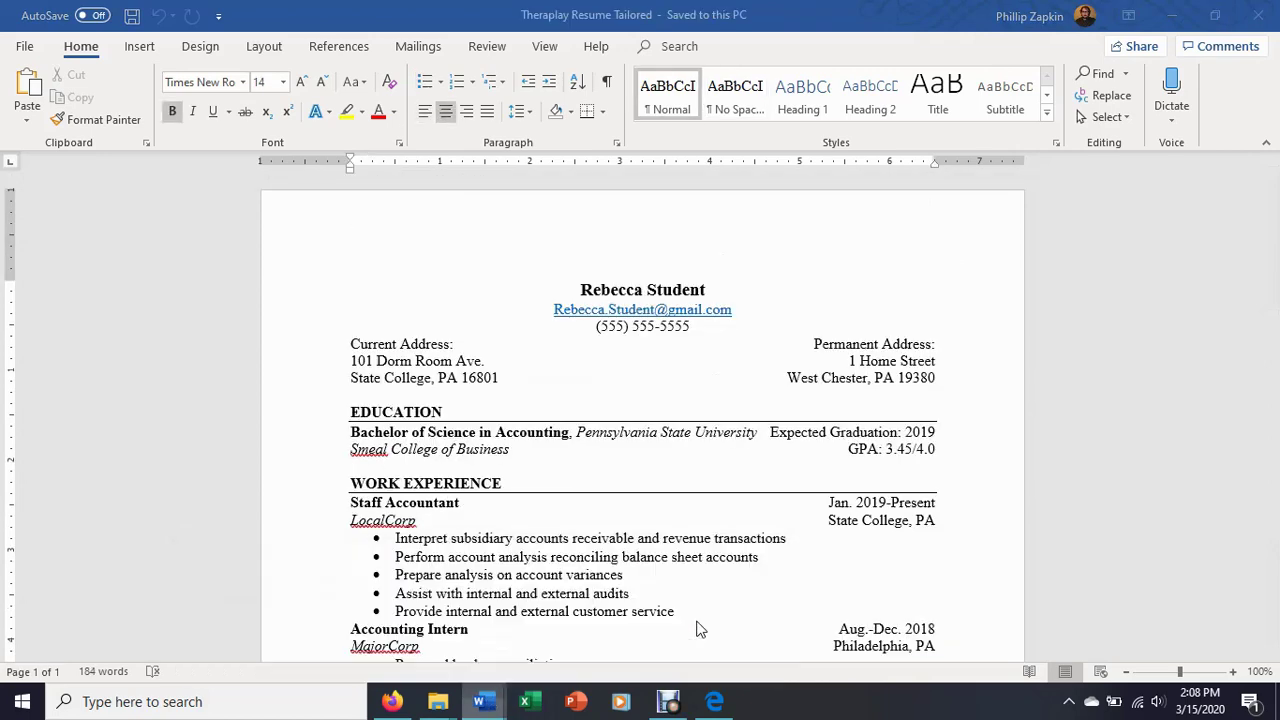
Highlight the tailored resume's work experience from the first Staff Accountant bullet through the last Accounting Intern bullet
scroll(810, 437, down, 5)
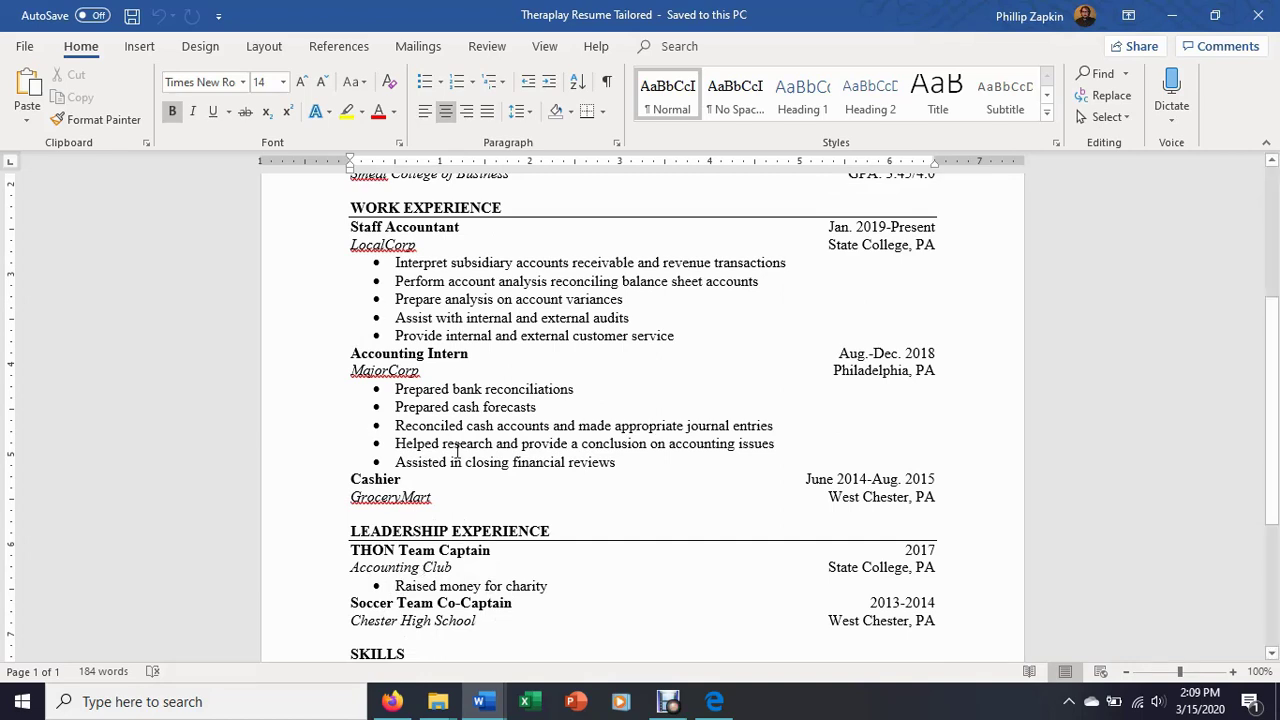
click(394, 264)
drag(394, 264, 602, 468)
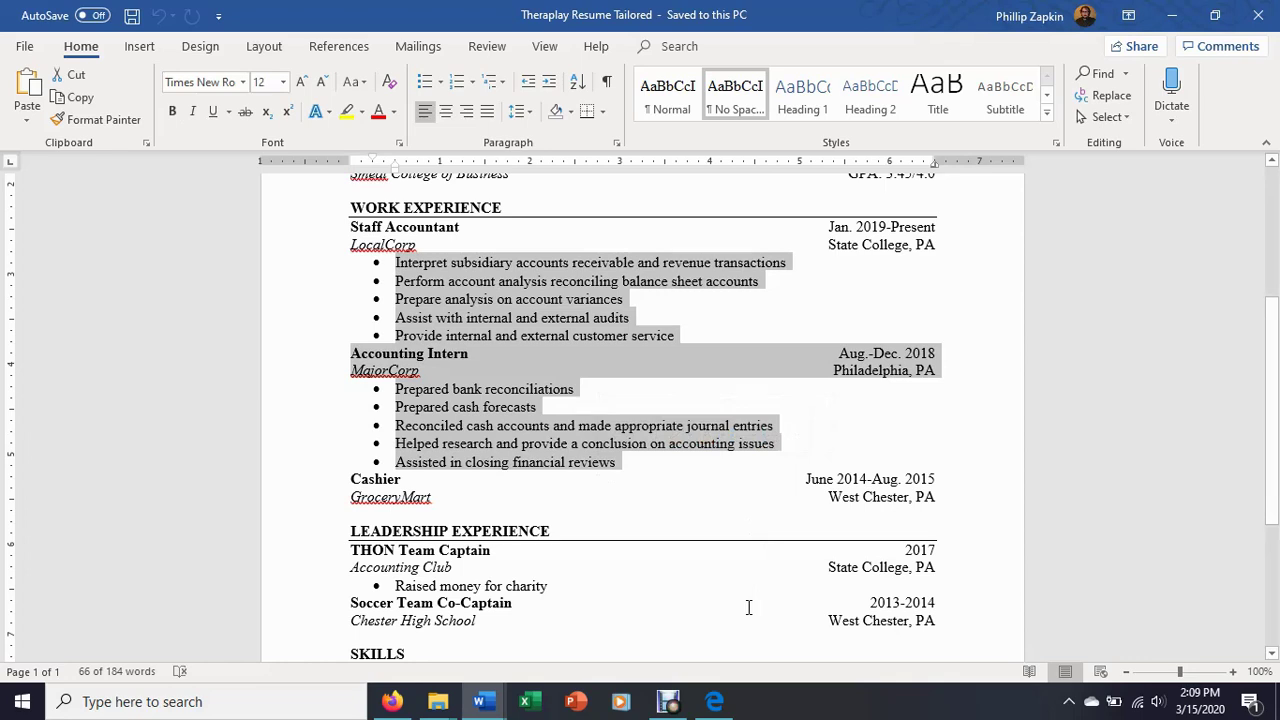
Highlight in turn the opening verb of each Staff Accountant bullet, from "Interpret" to "Provide", then clear the selection
click(419, 264)
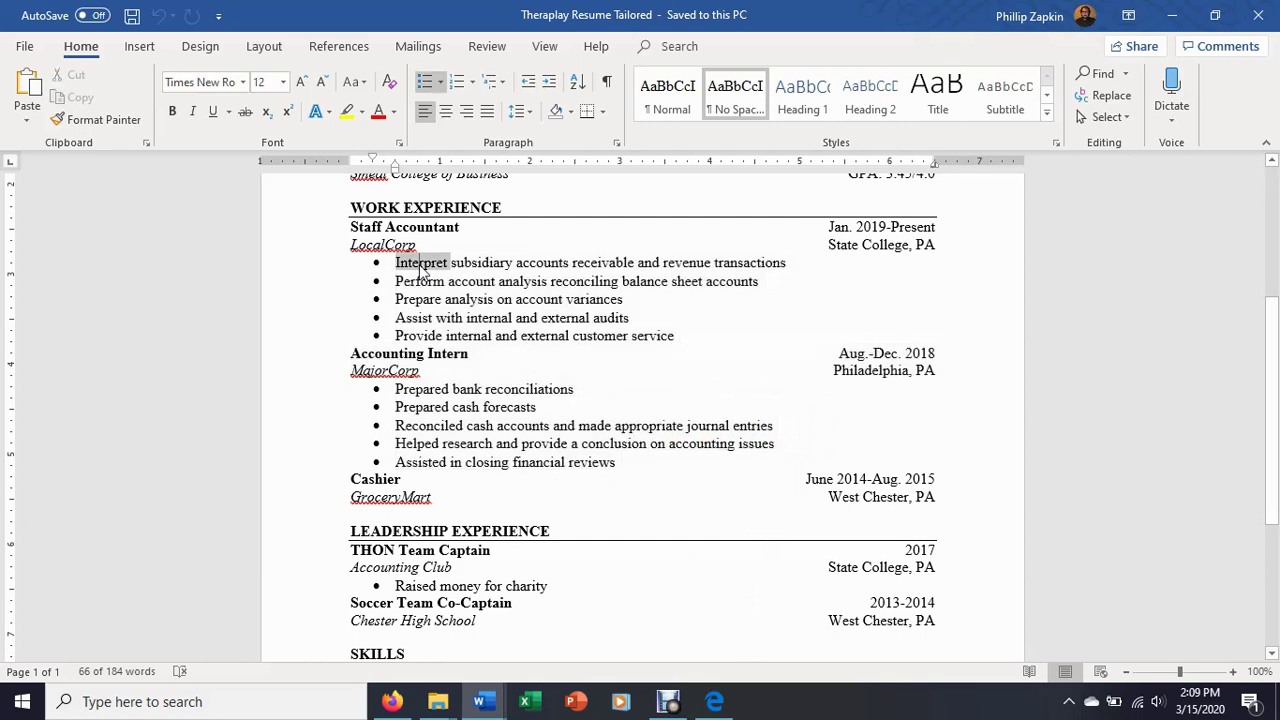
double_click(420, 266)
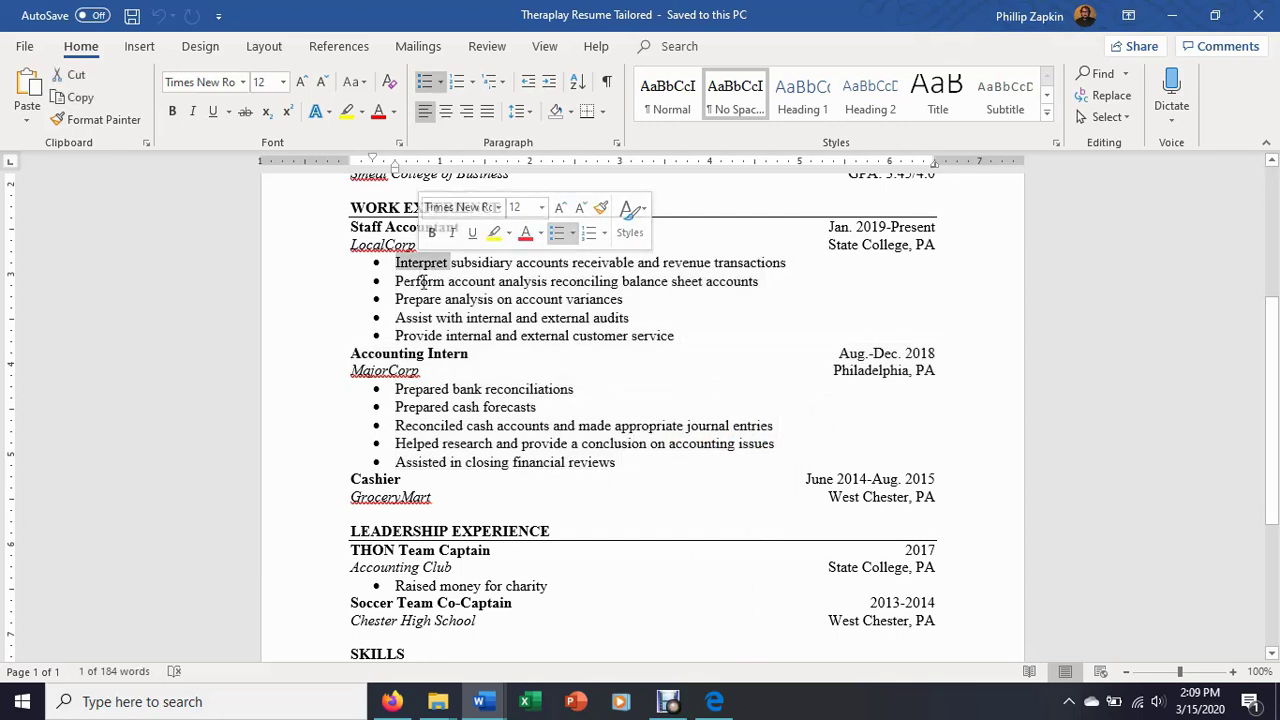
double_click(423, 282)
double_click(417, 300)
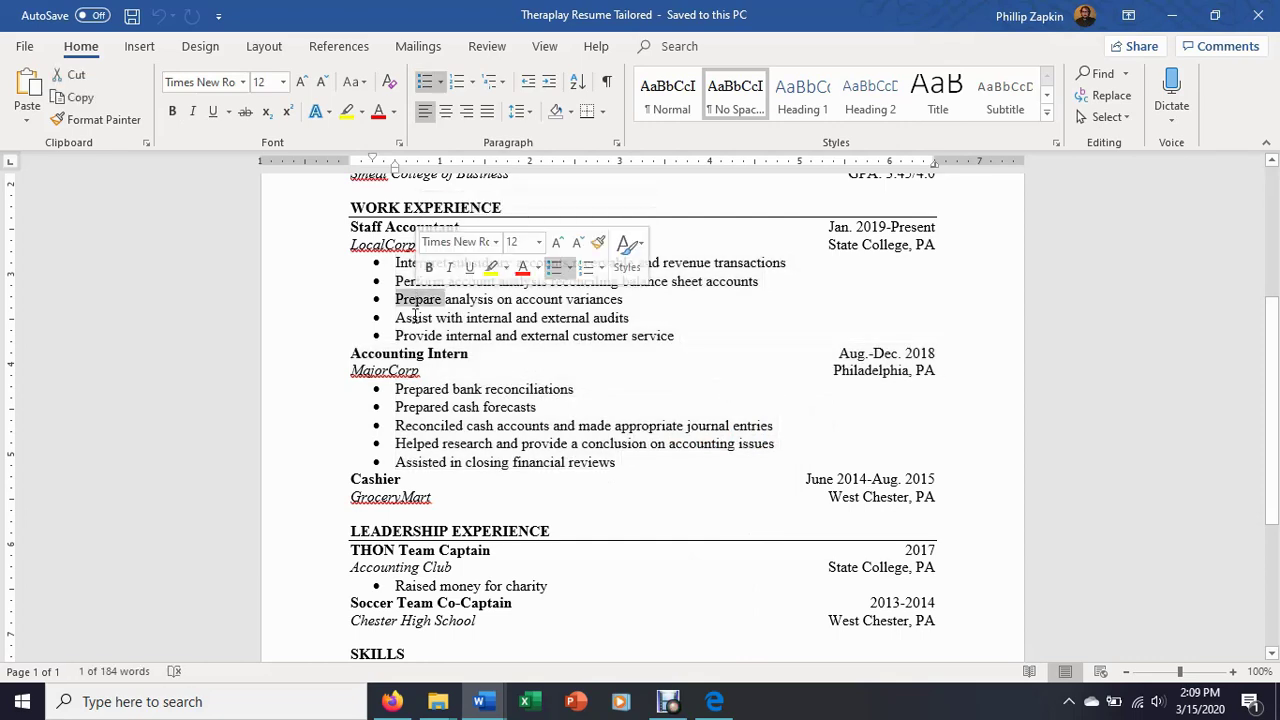
double_click(415, 318)
double_click(413, 336)
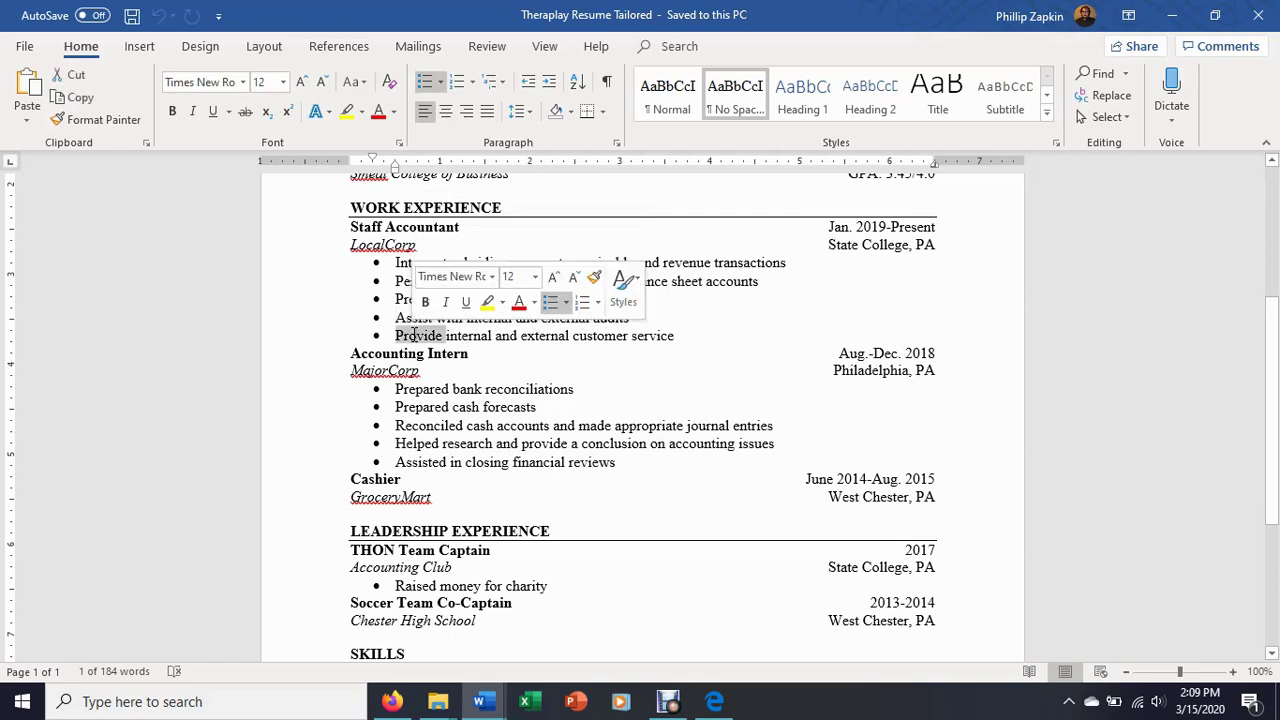
click(420, 400)
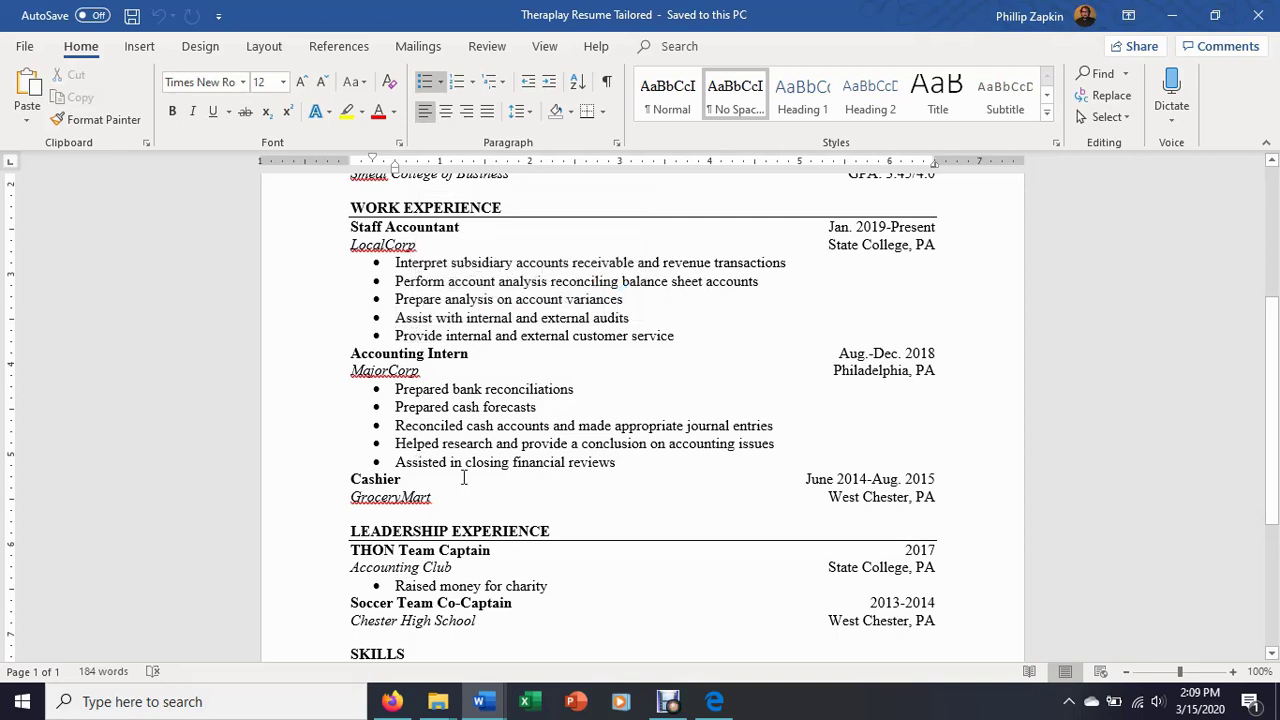
Compare "Interpret" in the job ad's responsibilities with the first Staff Accountant bullet of the tailored resume by highlighting it in both
click(714, 702)
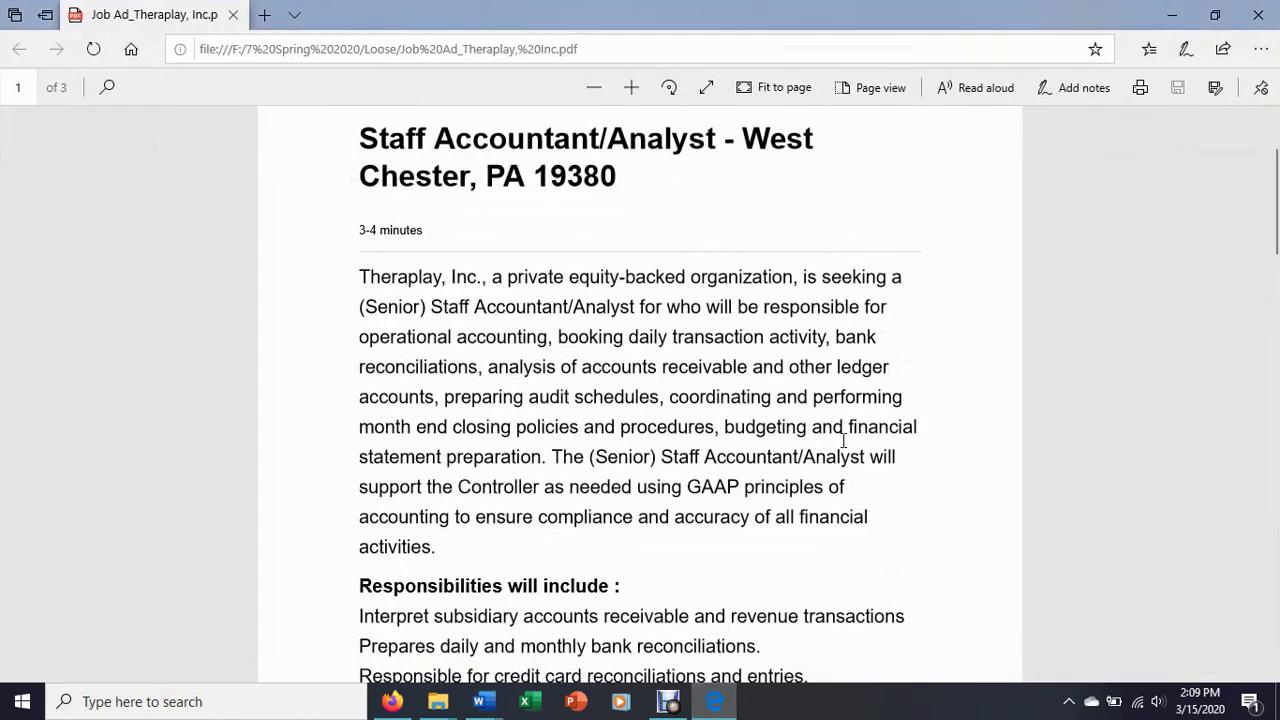
scroll(846, 443, down, 3)
scroll(843, 441, down, 3)
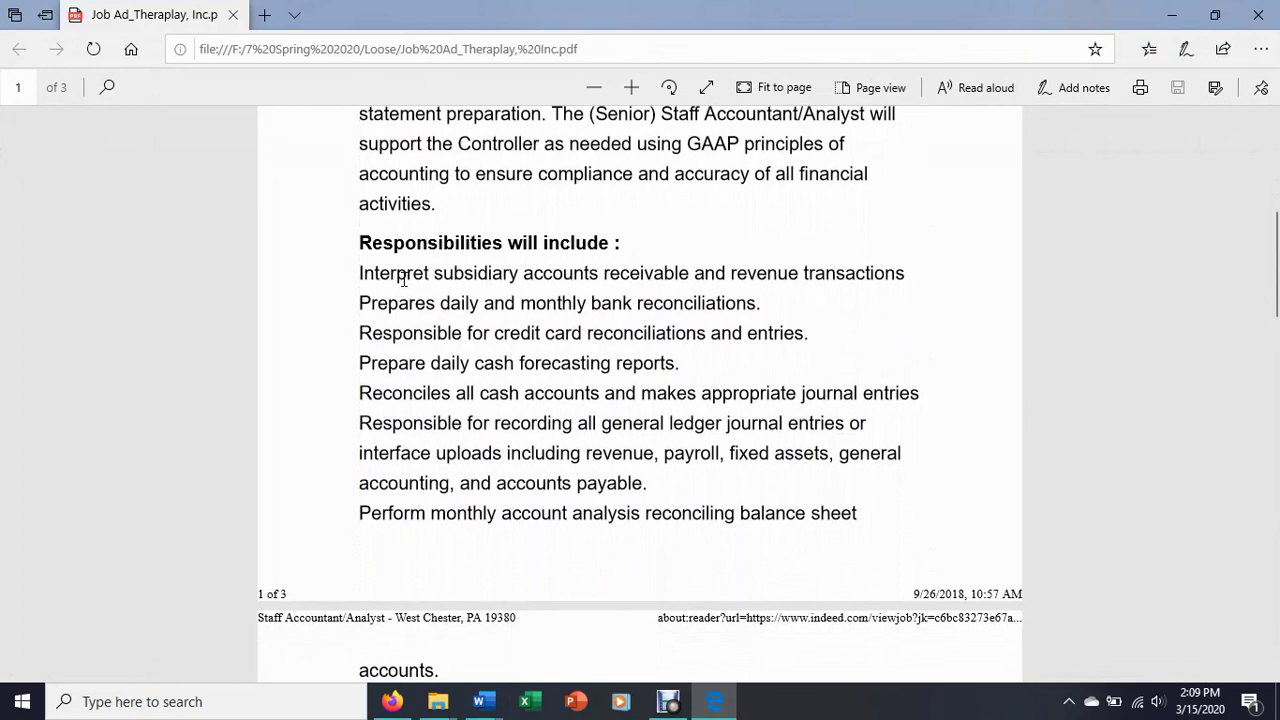
double_click(404, 278)
key(alt+Tab)
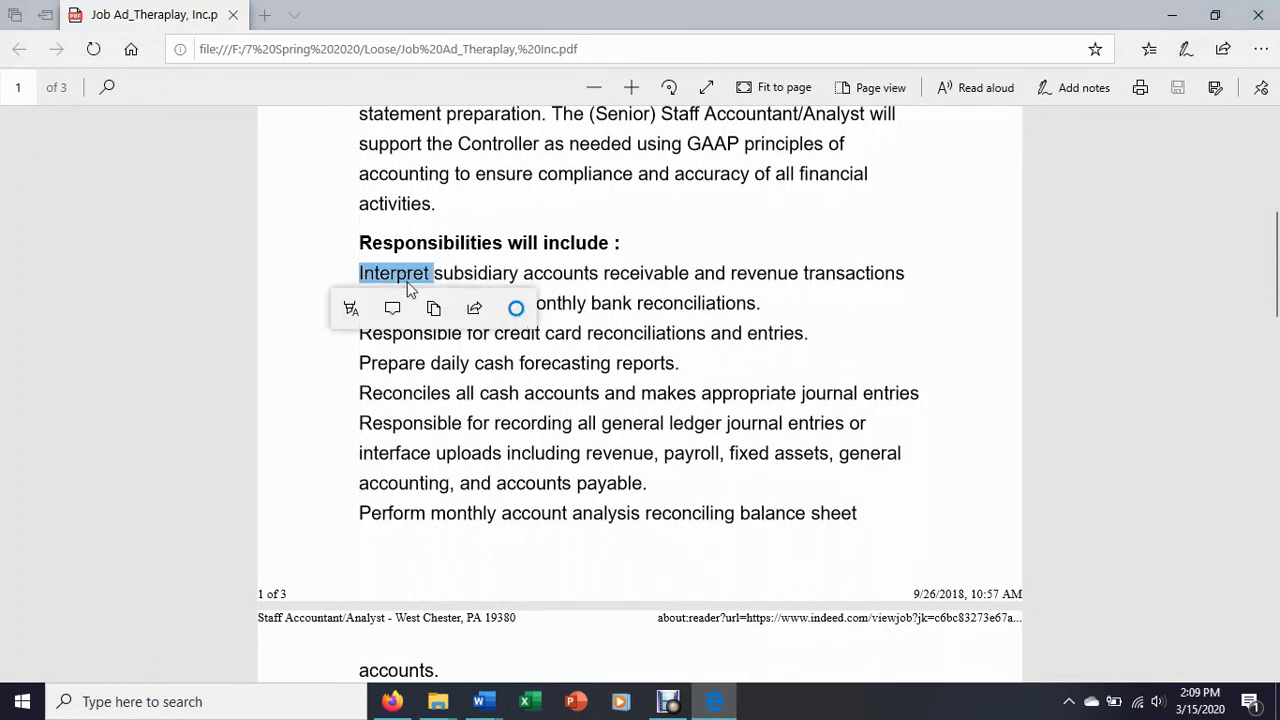
double_click(419, 262)
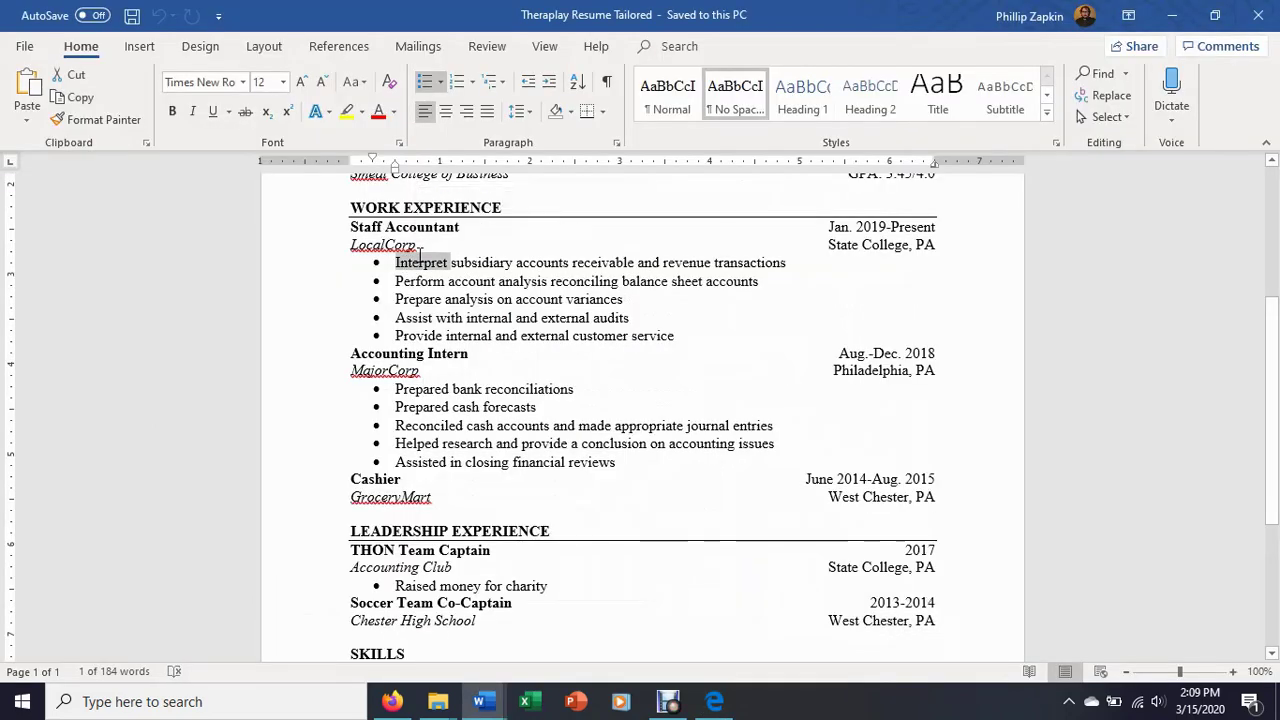
Highlight "Perform" in the job ad's account analysis responsibility and in the matching Staff Accountant bullet of the tailored resume
key(alt+Tab)
click(400, 395)
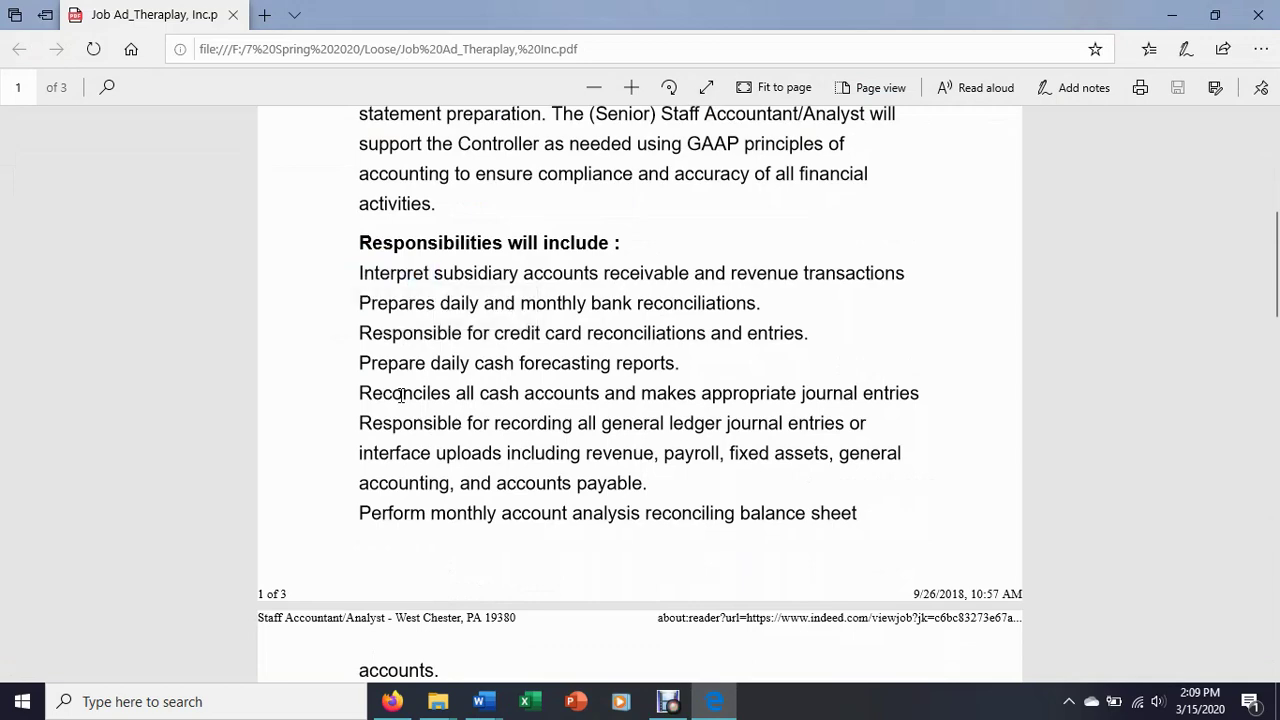
scroll(410, 480, down, 1)
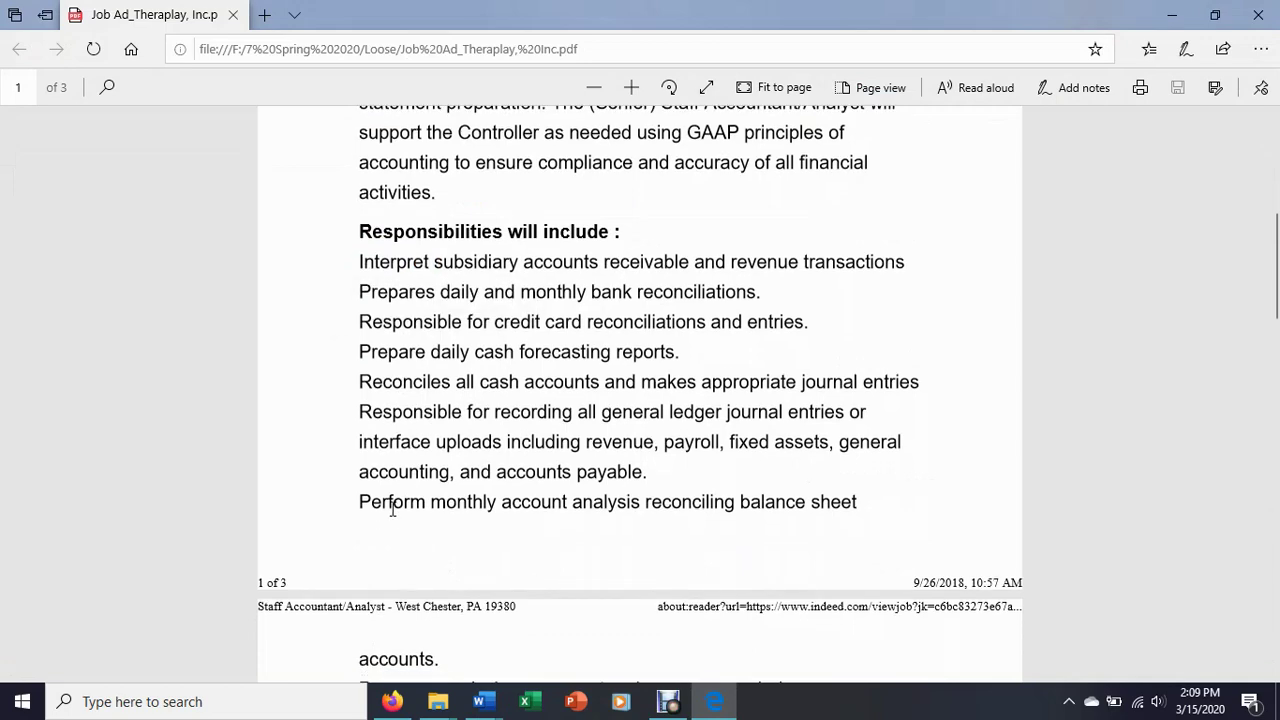
double_click(392, 503)
key(alt+Tab)
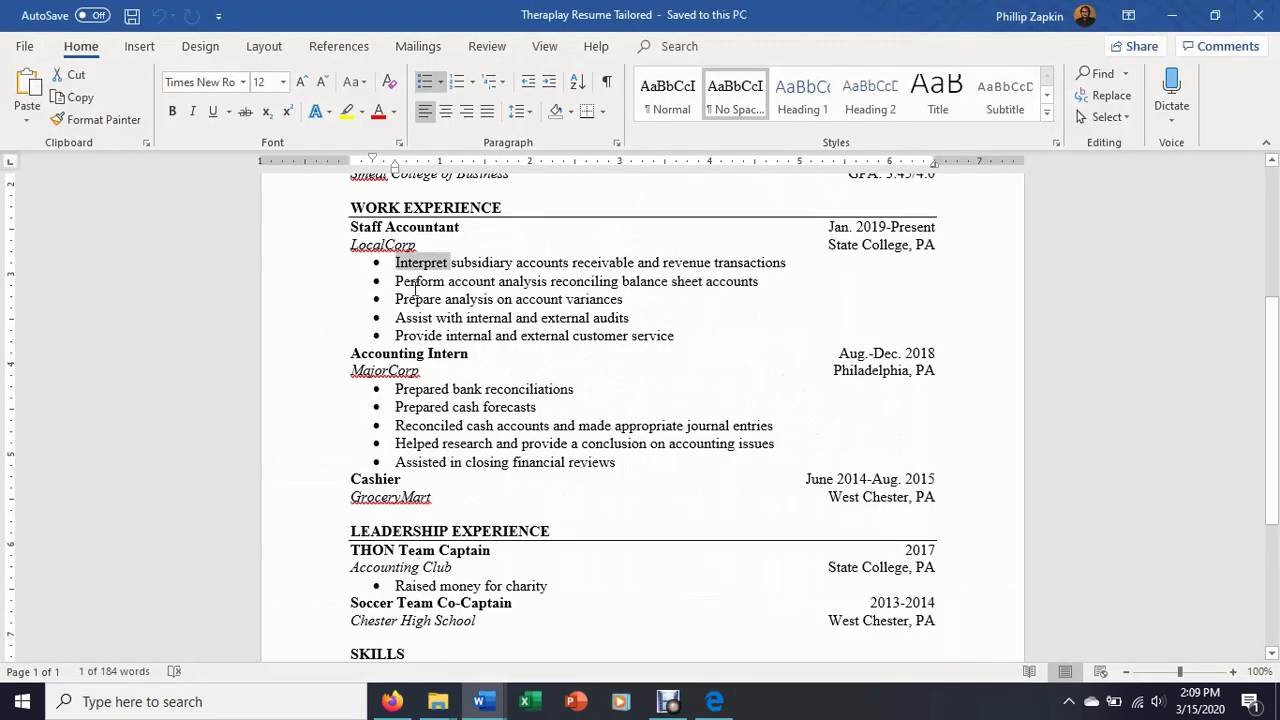
double_click(415, 282)
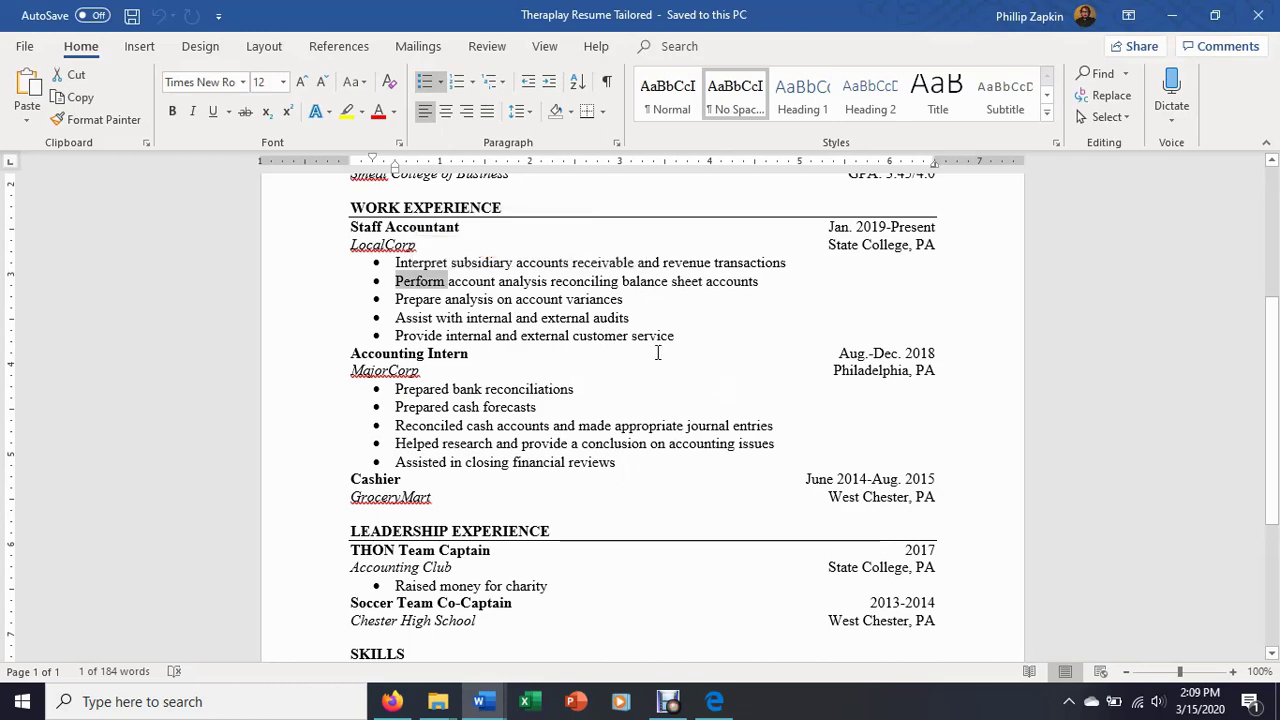
Match "Prepare" in the third Staff Accountant bullet to "Prepares" and "Prepare" in the job ad, then return to the tailored resume
double_click(406, 299)
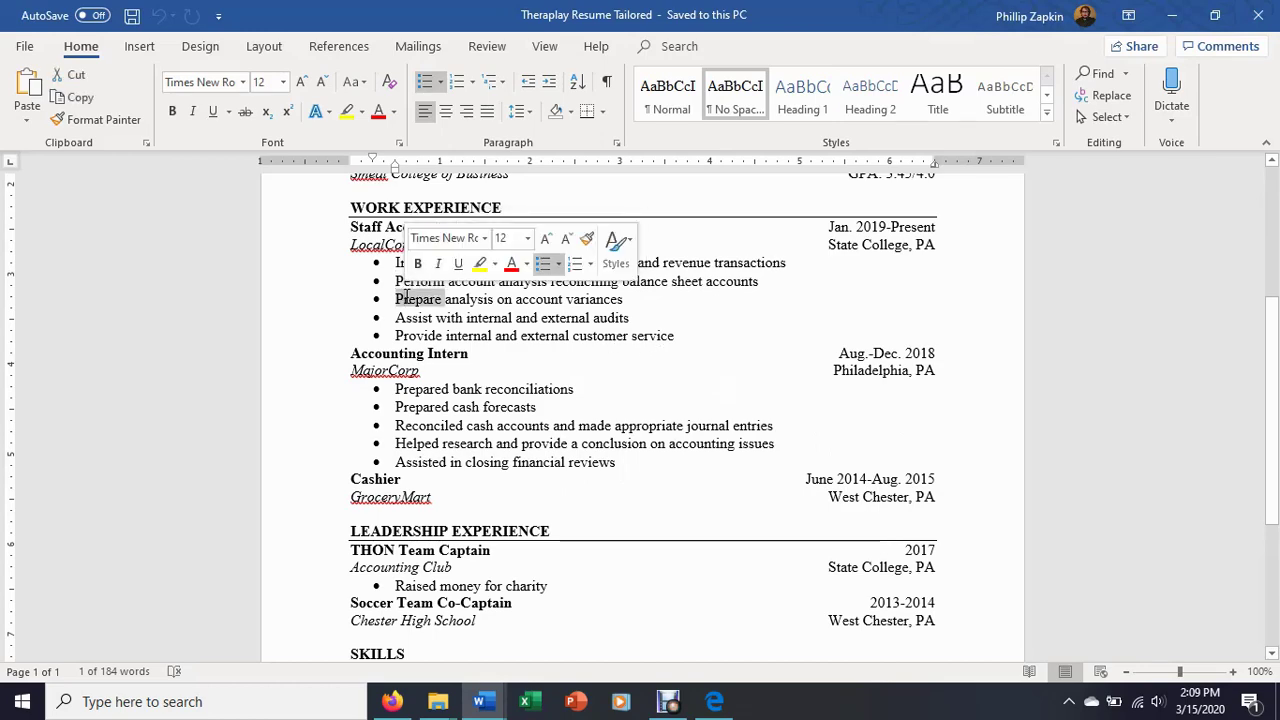
key(alt+Tab)
double_click(402, 292)
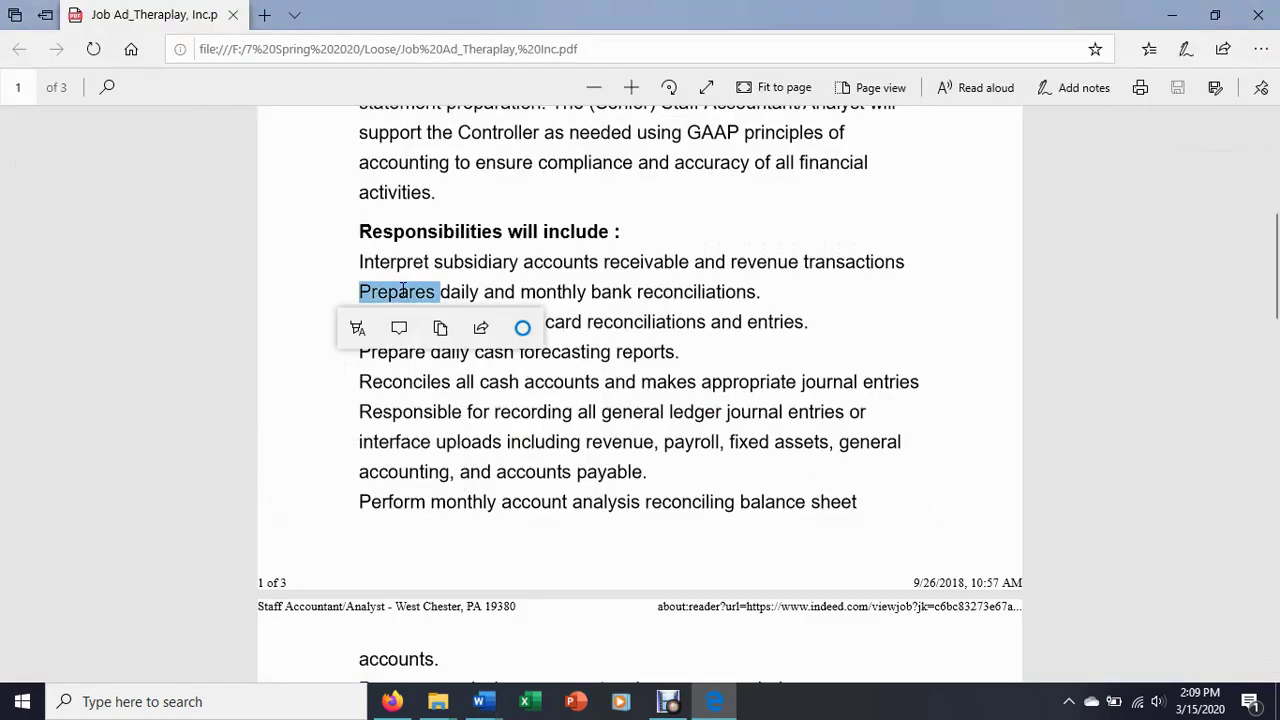
double_click(395, 352)
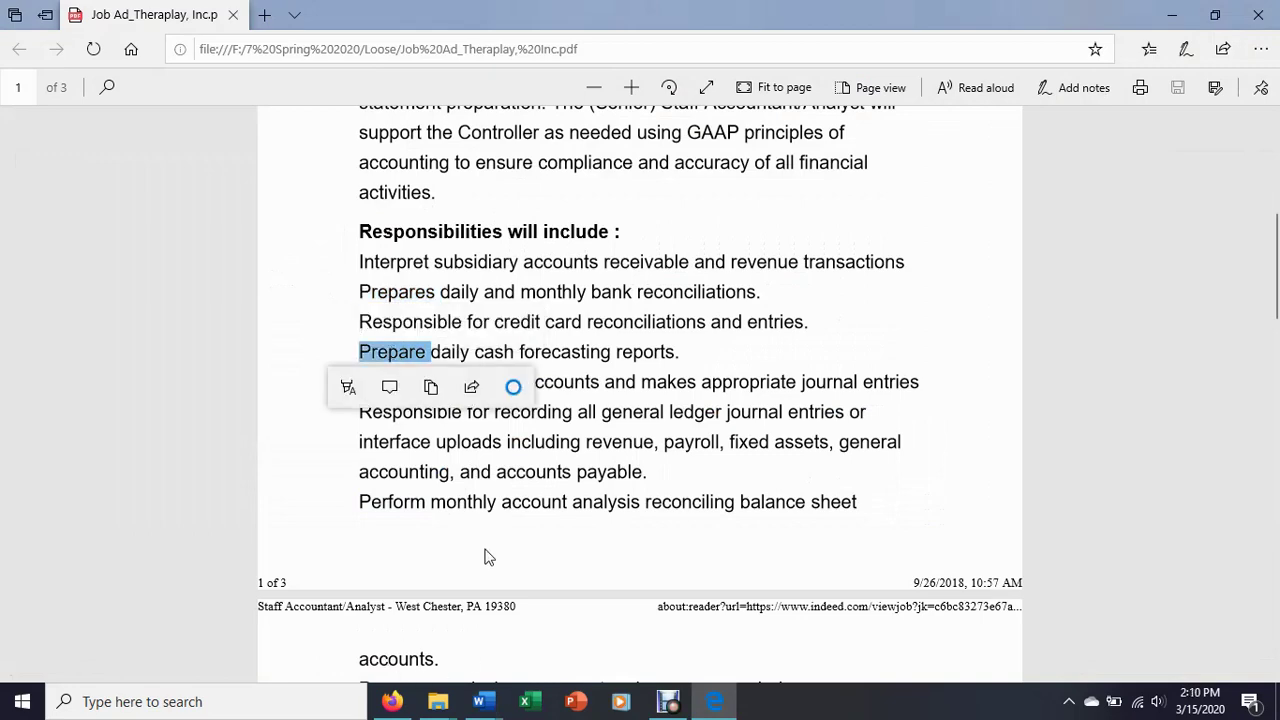
key(alt+Tab)
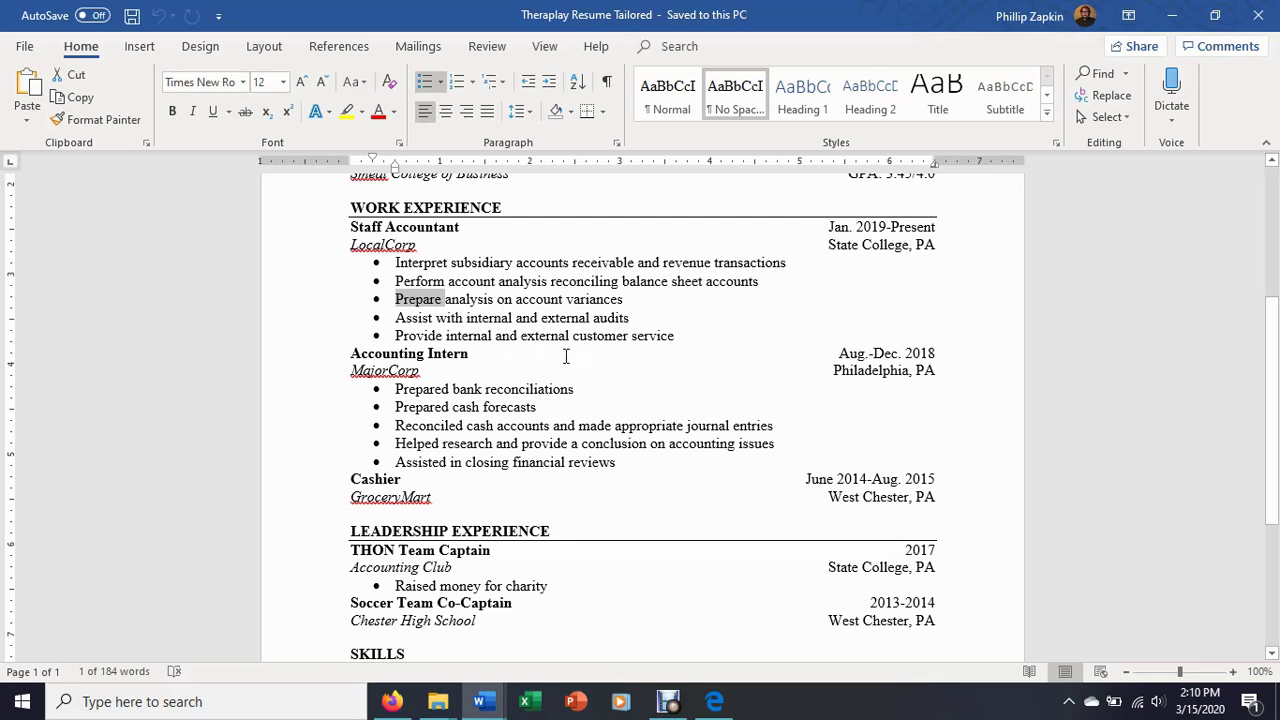
Switch to the original Theraplay Resume to compare its work experience, then return to Theraplay Resume Tailored
click(480, 701)
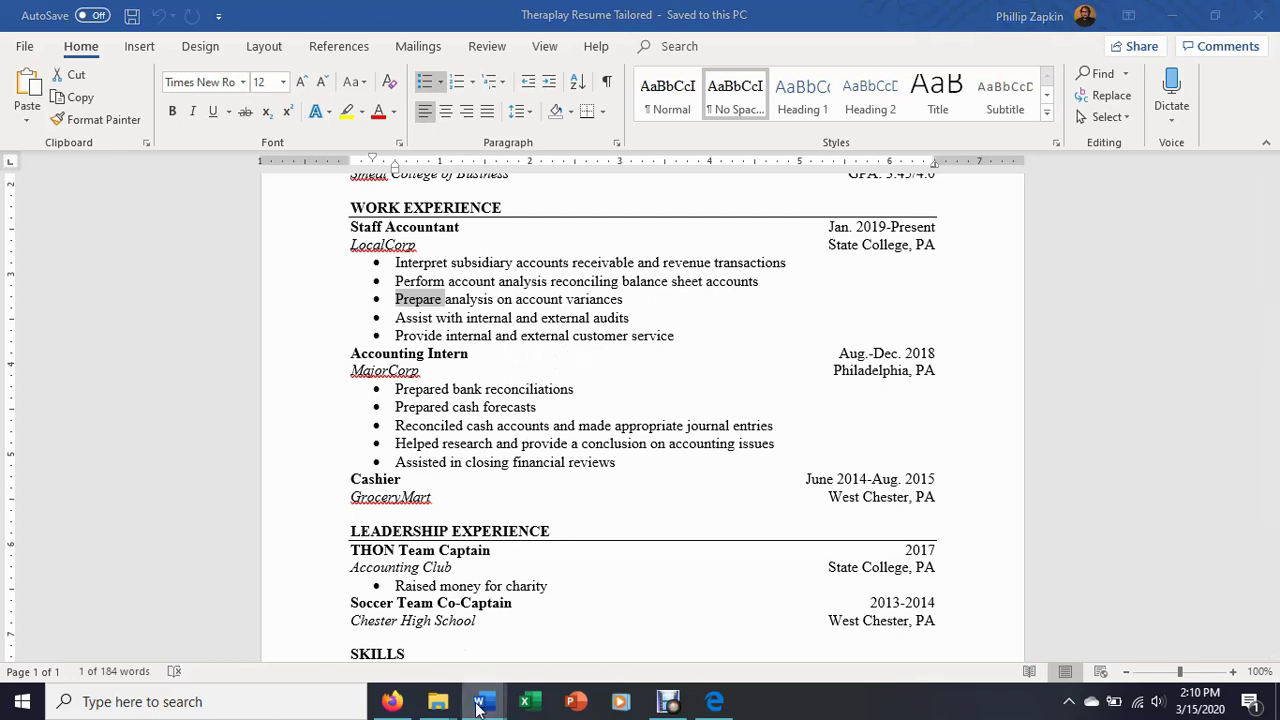
click(462, 645)
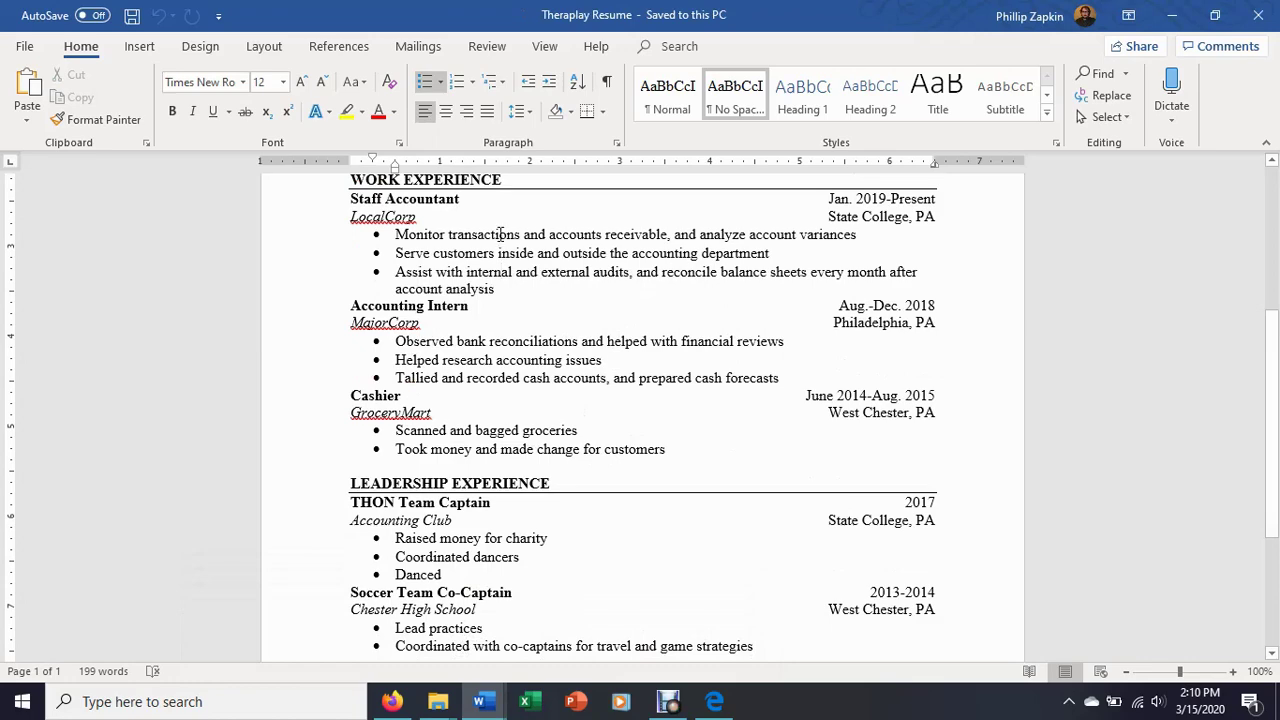
click(480, 701)
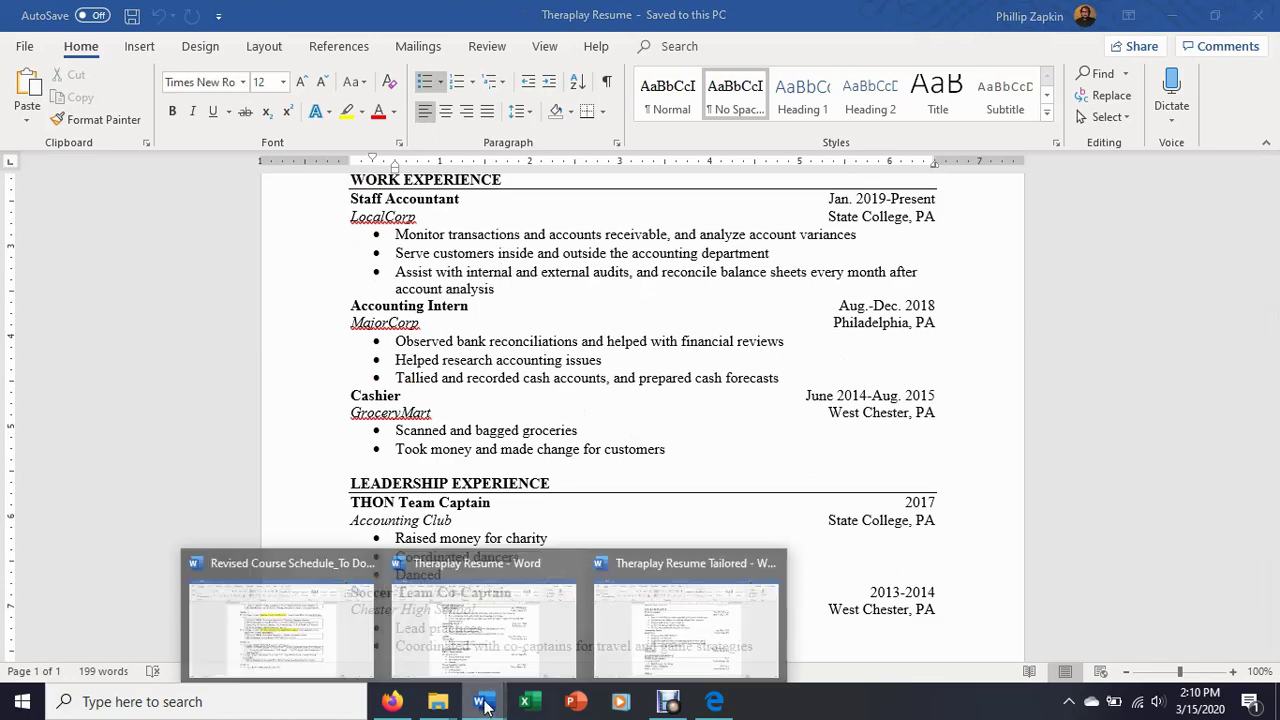
click(650, 629)
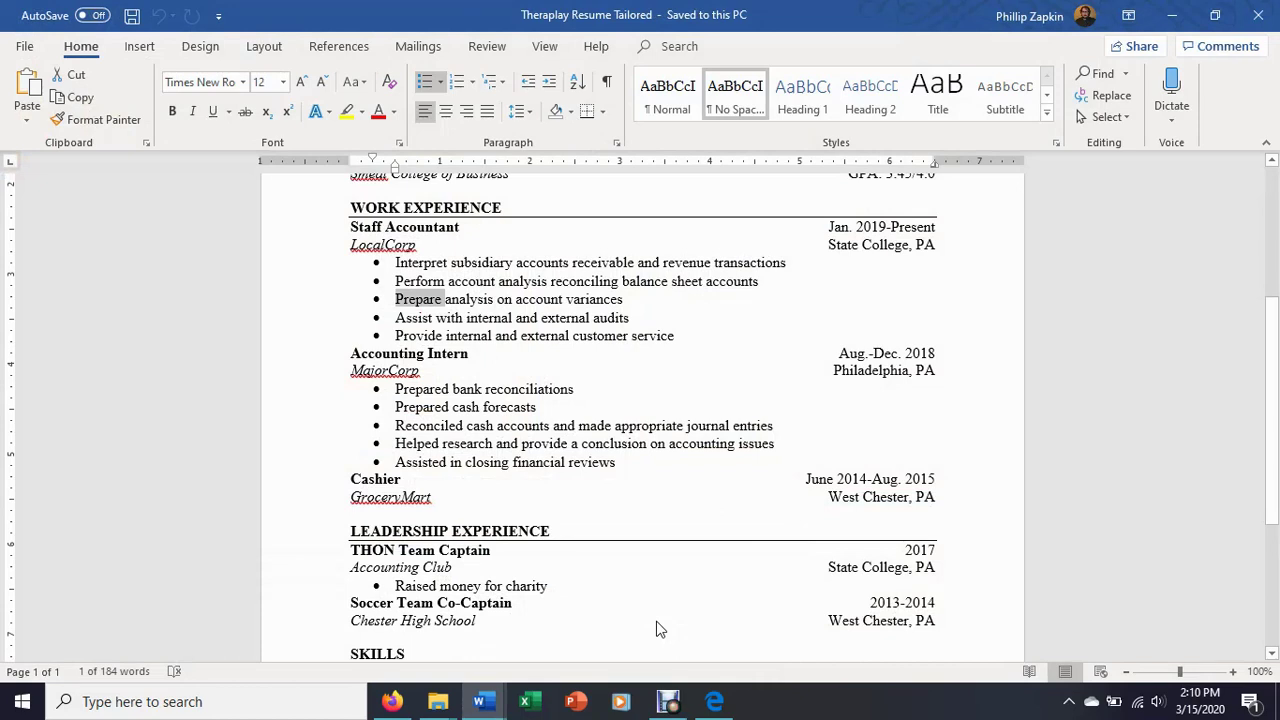
Compare the original's "Observed bank reconciliations" bullet with the tailored "Prepared bank reconciliations" and "Assisted in closing financial reviews" bullets by highlighting each
click(480, 701)
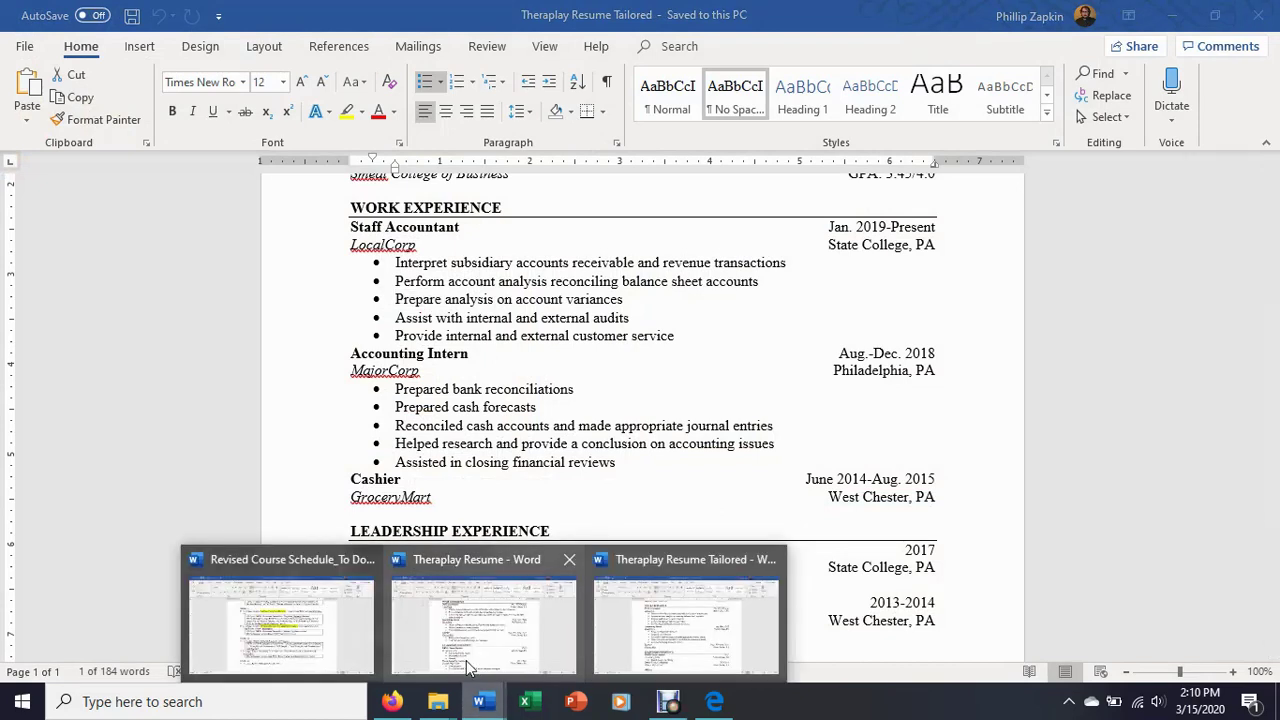
click(468, 664)
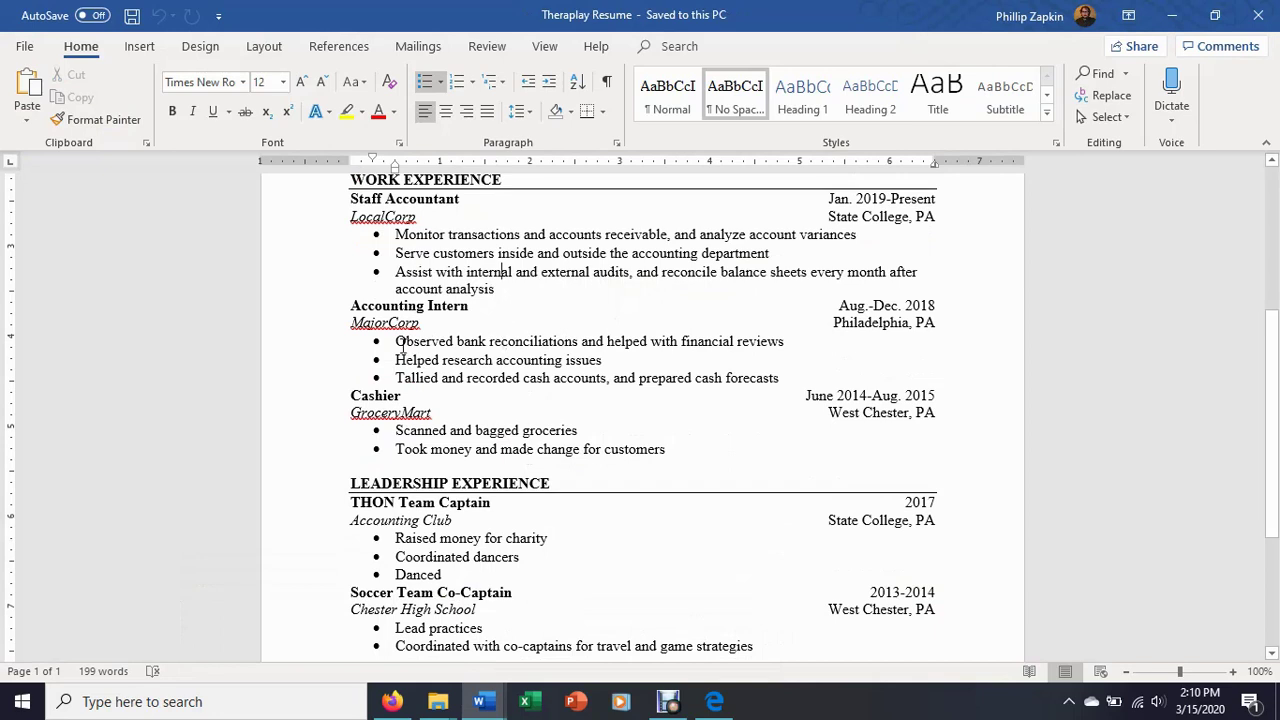
drag(397, 343, 746, 338)
mouse_move(484, 704)
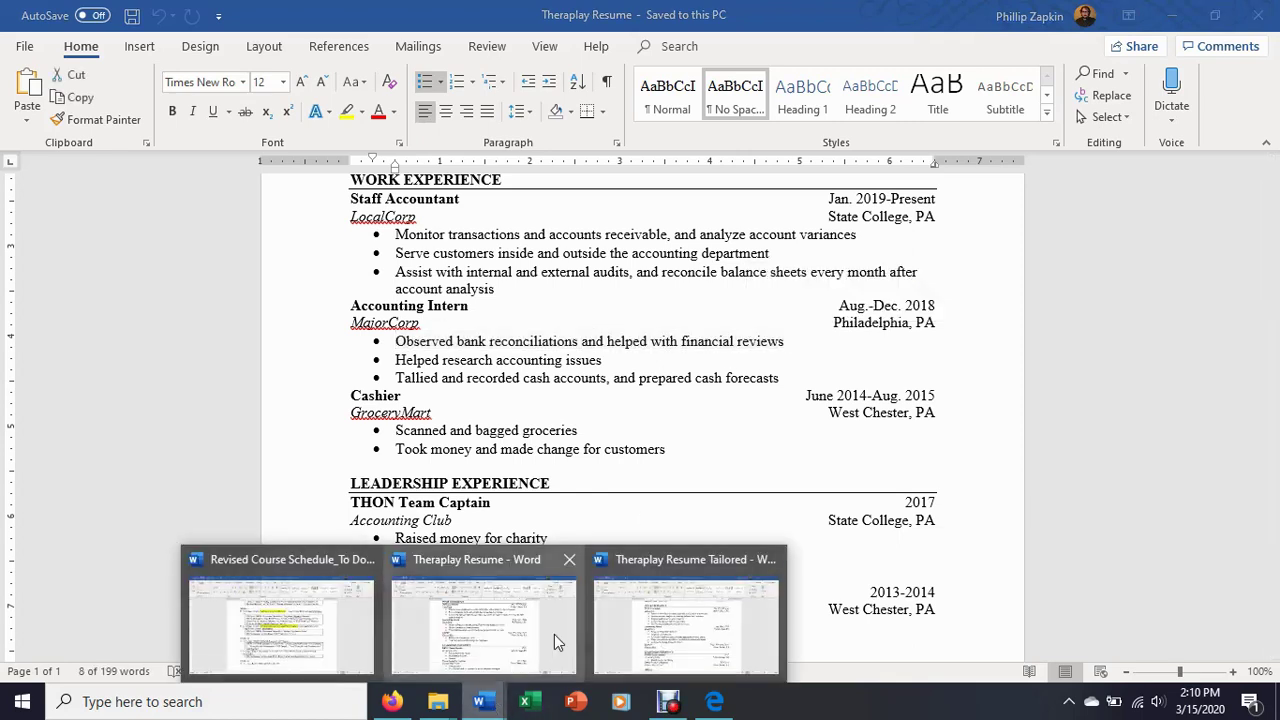
click(632, 628)
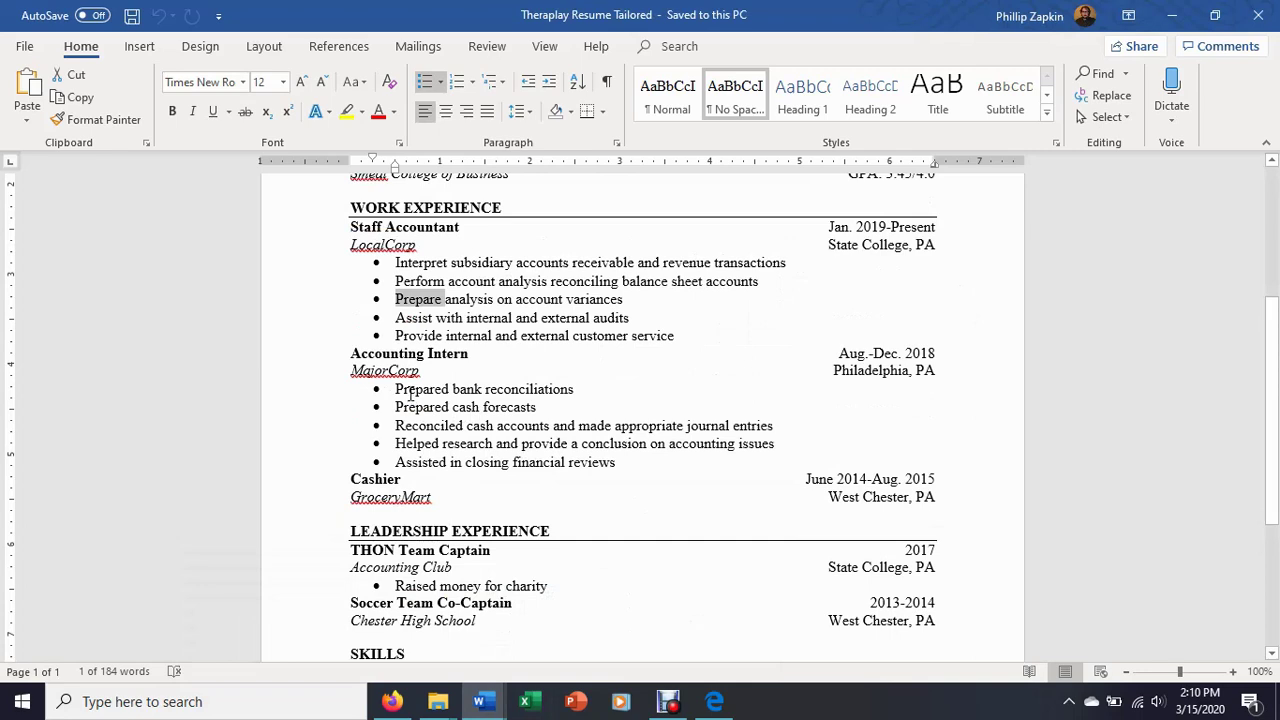
drag(421, 389, 499, 390)
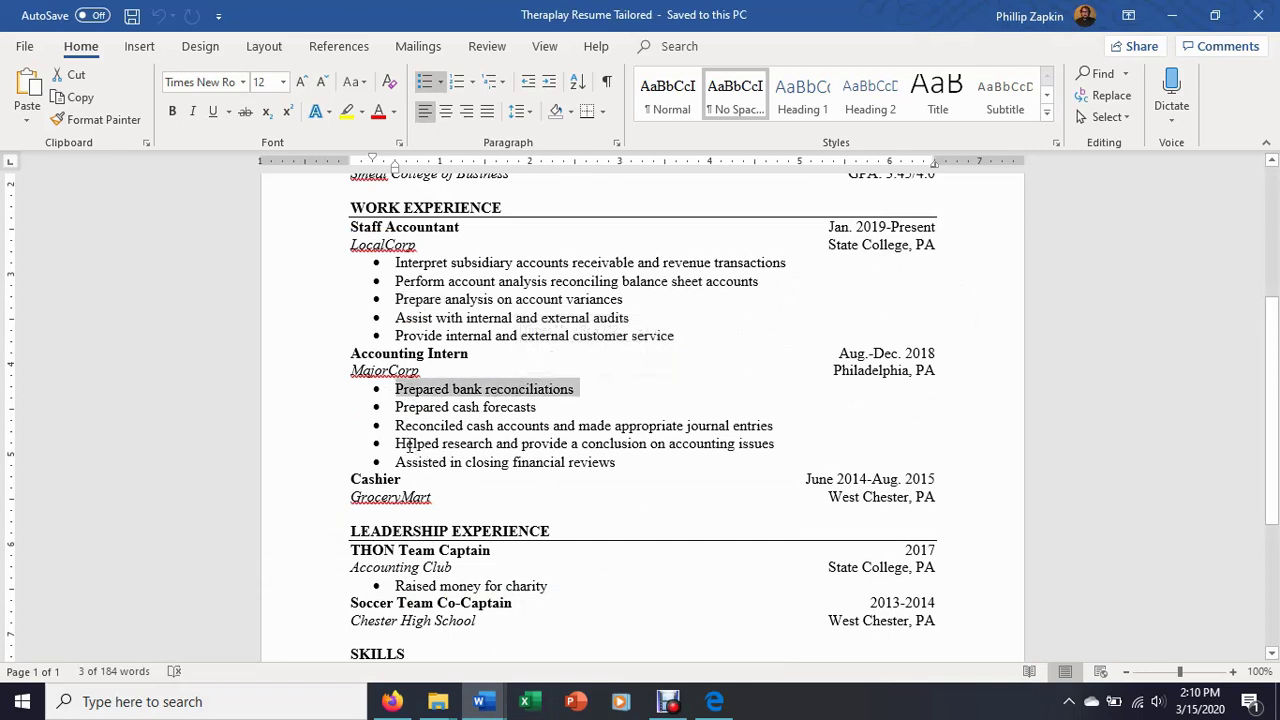
drag(410, 466, 620, 466)
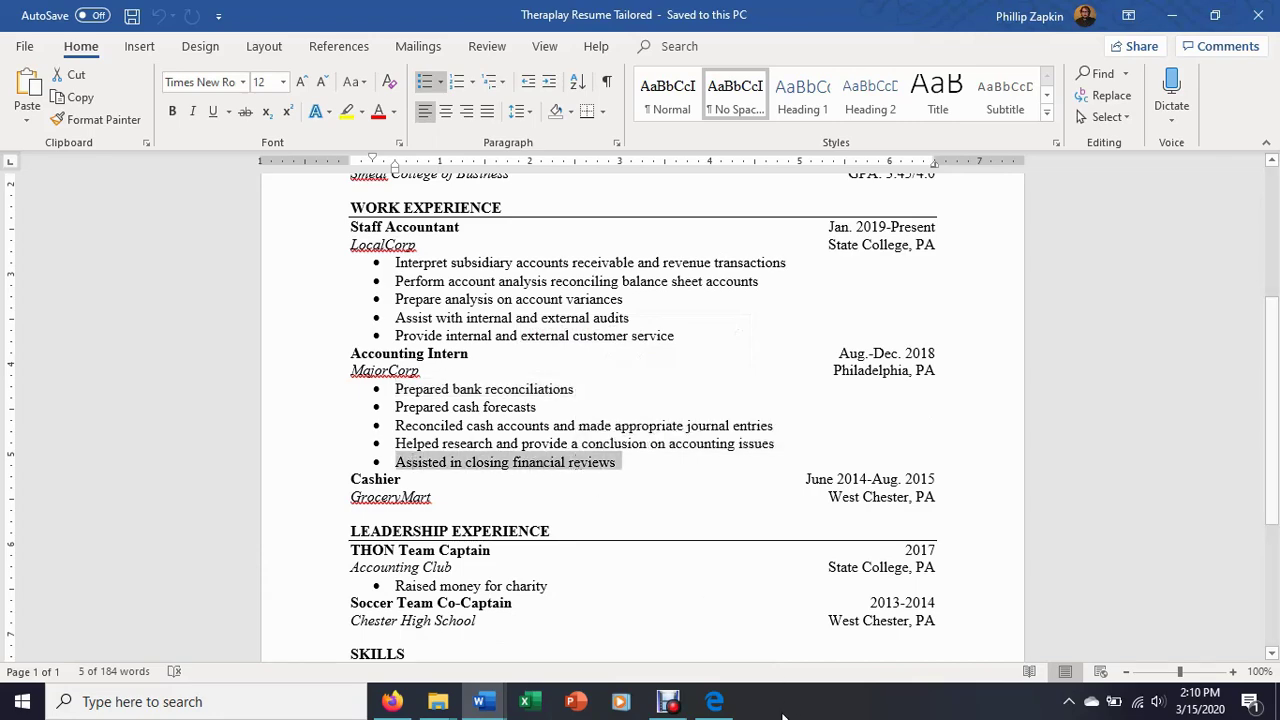
Check the job ad's list of responsibilities again, return to the tailored resume and clear its selection
click(714, 703)
click(826, 421)
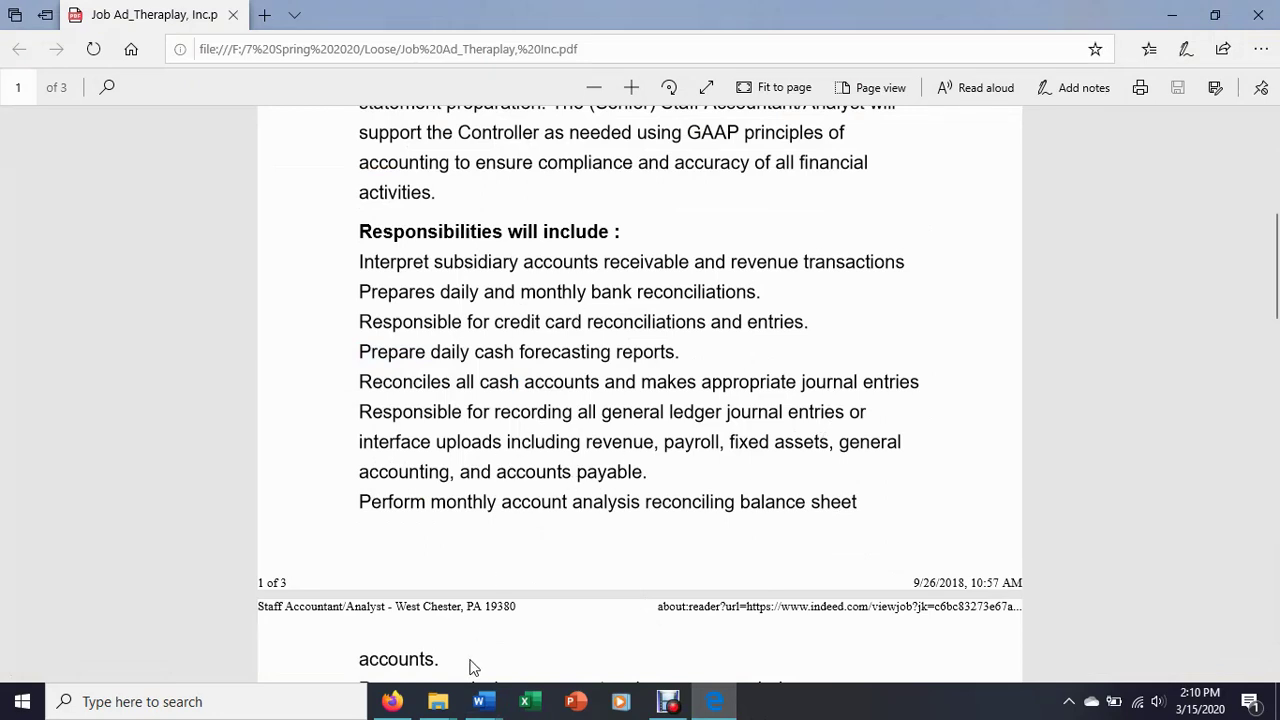
mouse_move(480, 701)
click(605, 635)
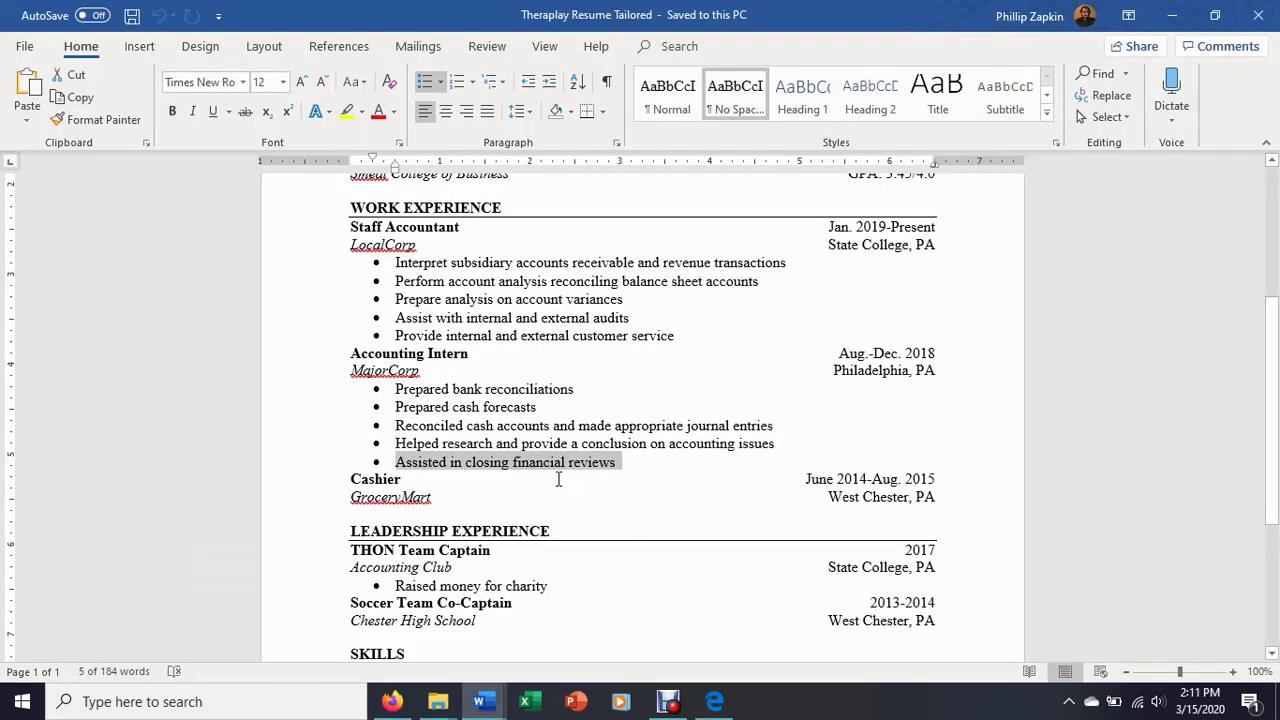
click(460, 245)
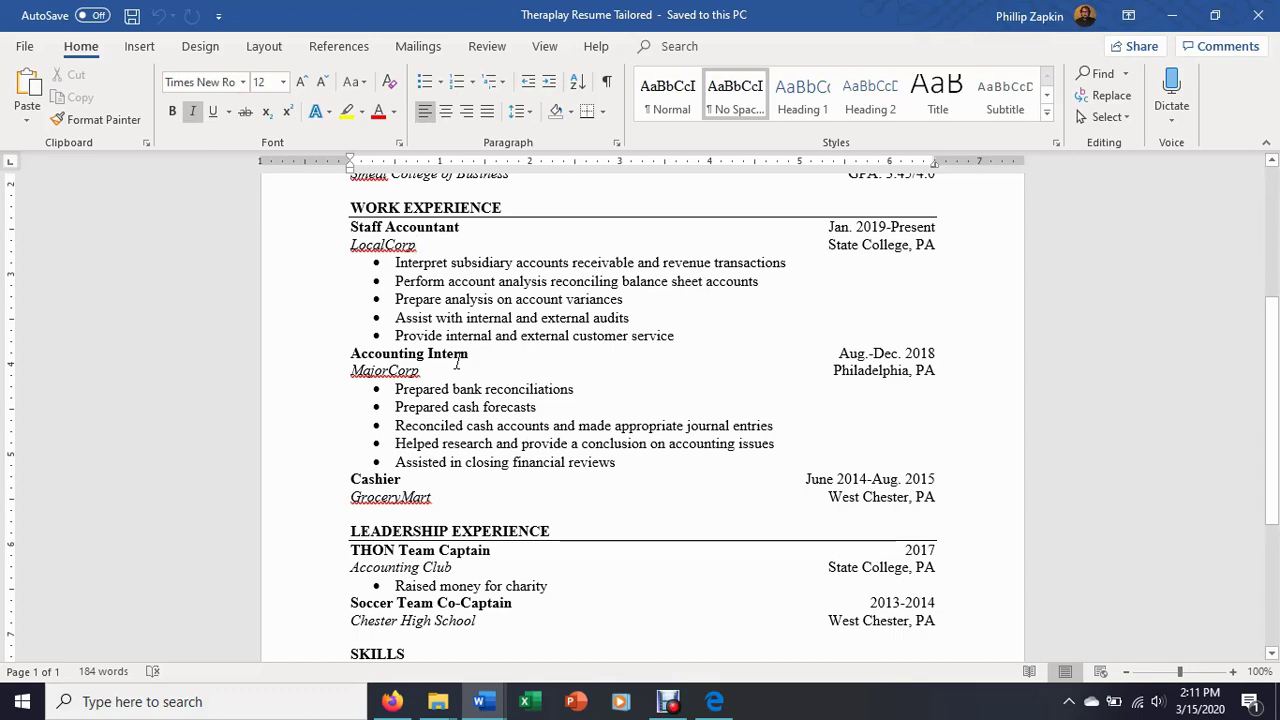
Review the tailored resume from its skills section up to its header, highlight the student's name, and return to the work experience
scroll(456, 363, down, 4)
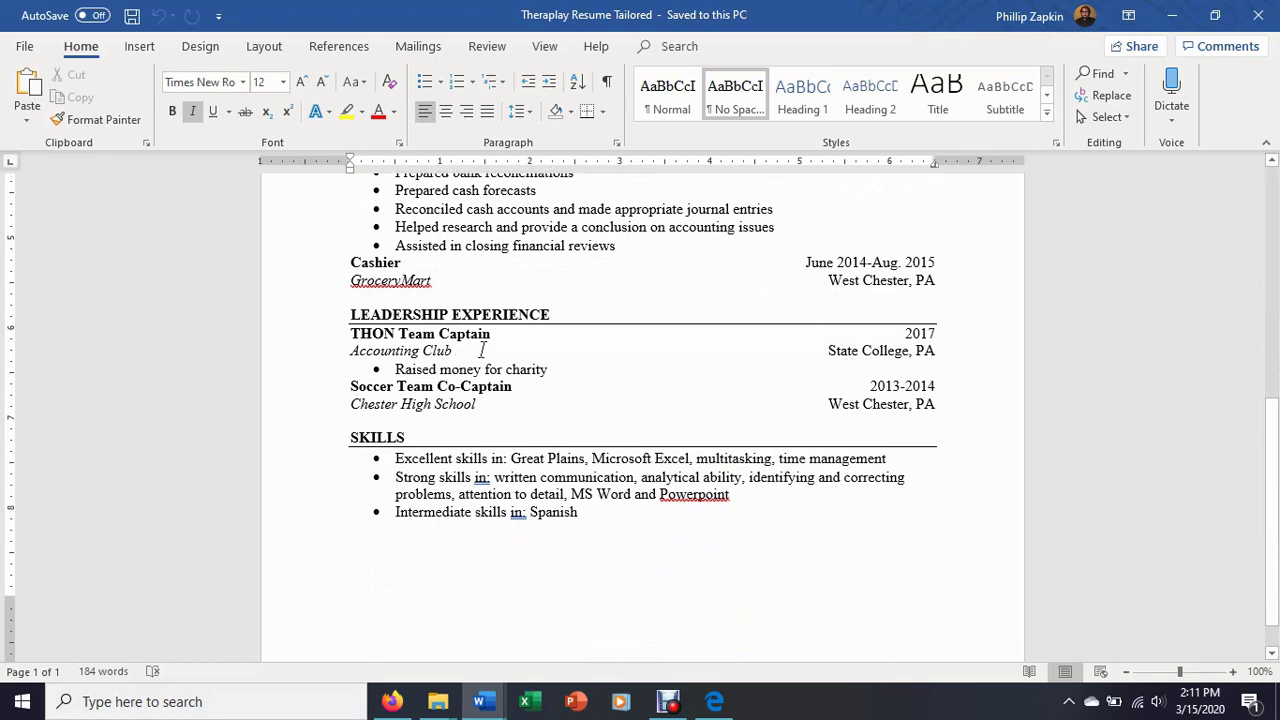
scroll(601, 325, up, 6)
scroll(601, 325, down, 1)
scroll(601, 325, up, 4)
drag(582, 290, 710, 290)
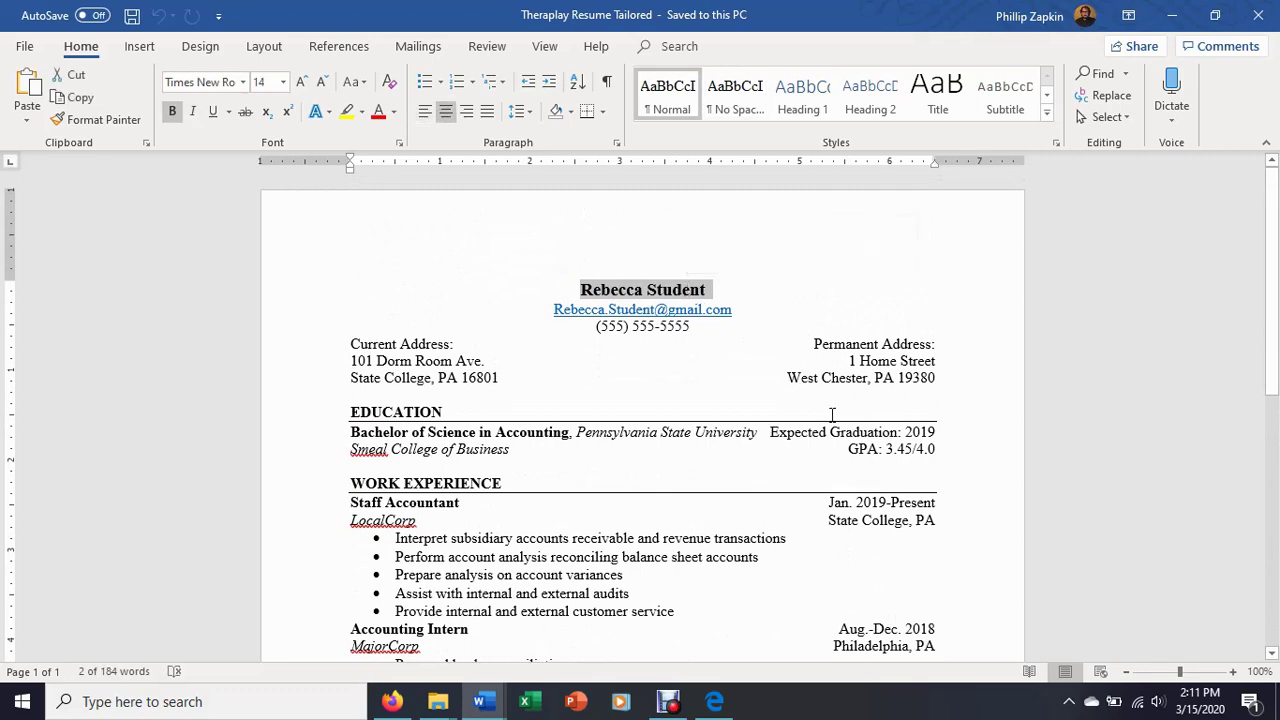
scroll(830, 414, down, 4)
scroll(830, 414, down, 1)
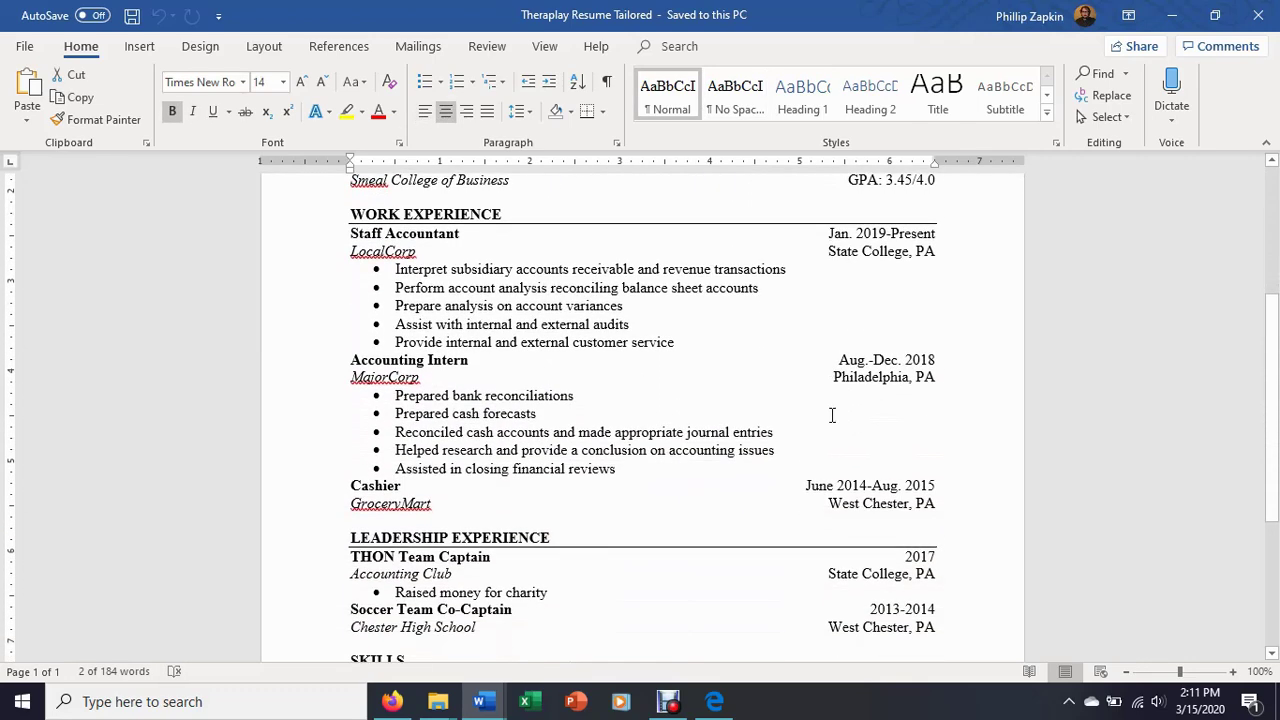